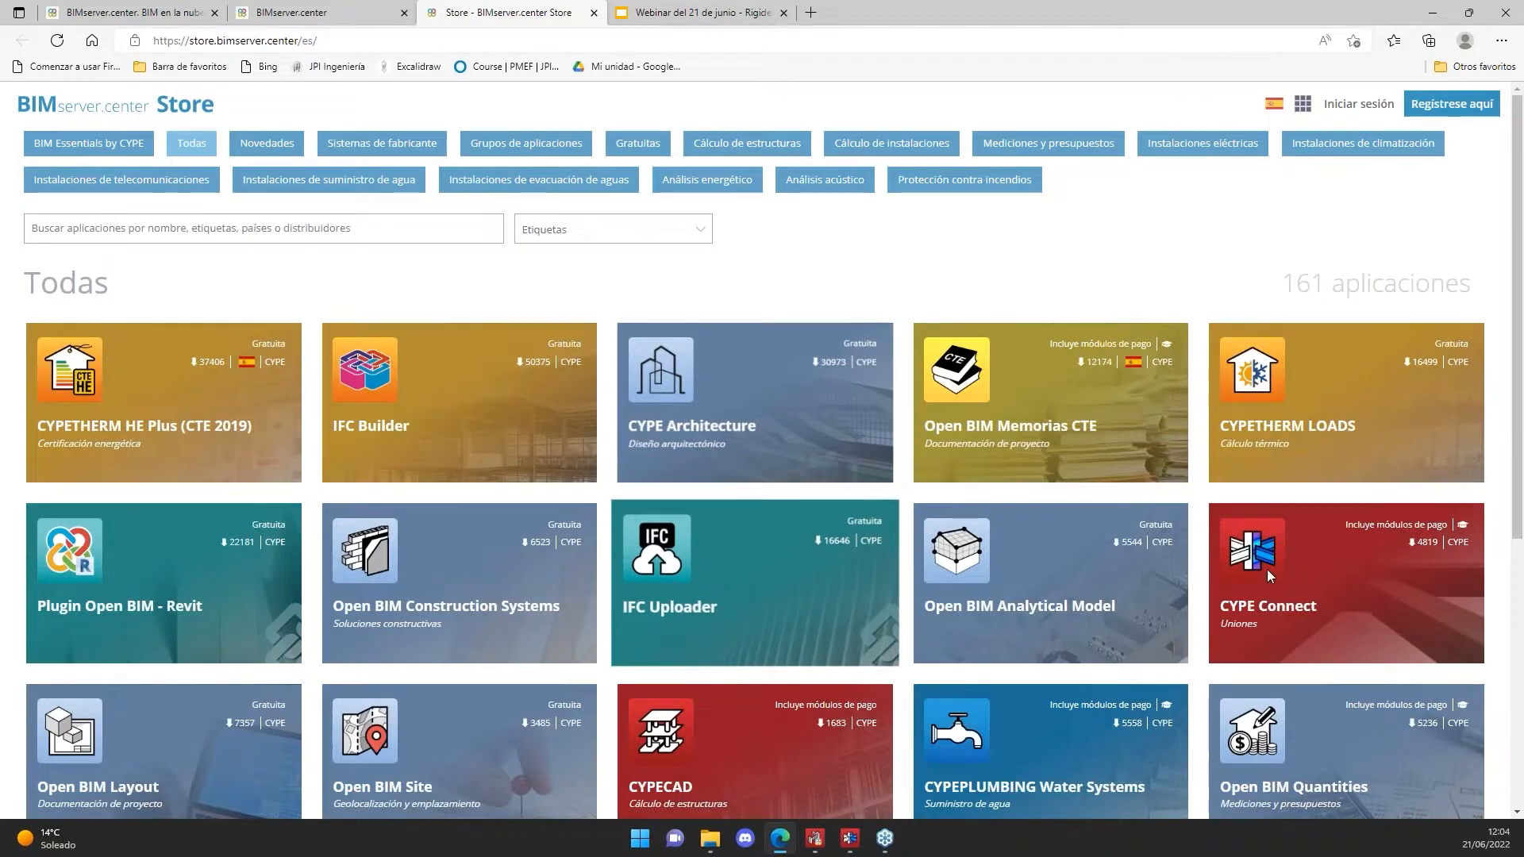
- Find CYPE Connect in the BIMserver.center Store and open its application website
scroll(1267, 569, down, 1)
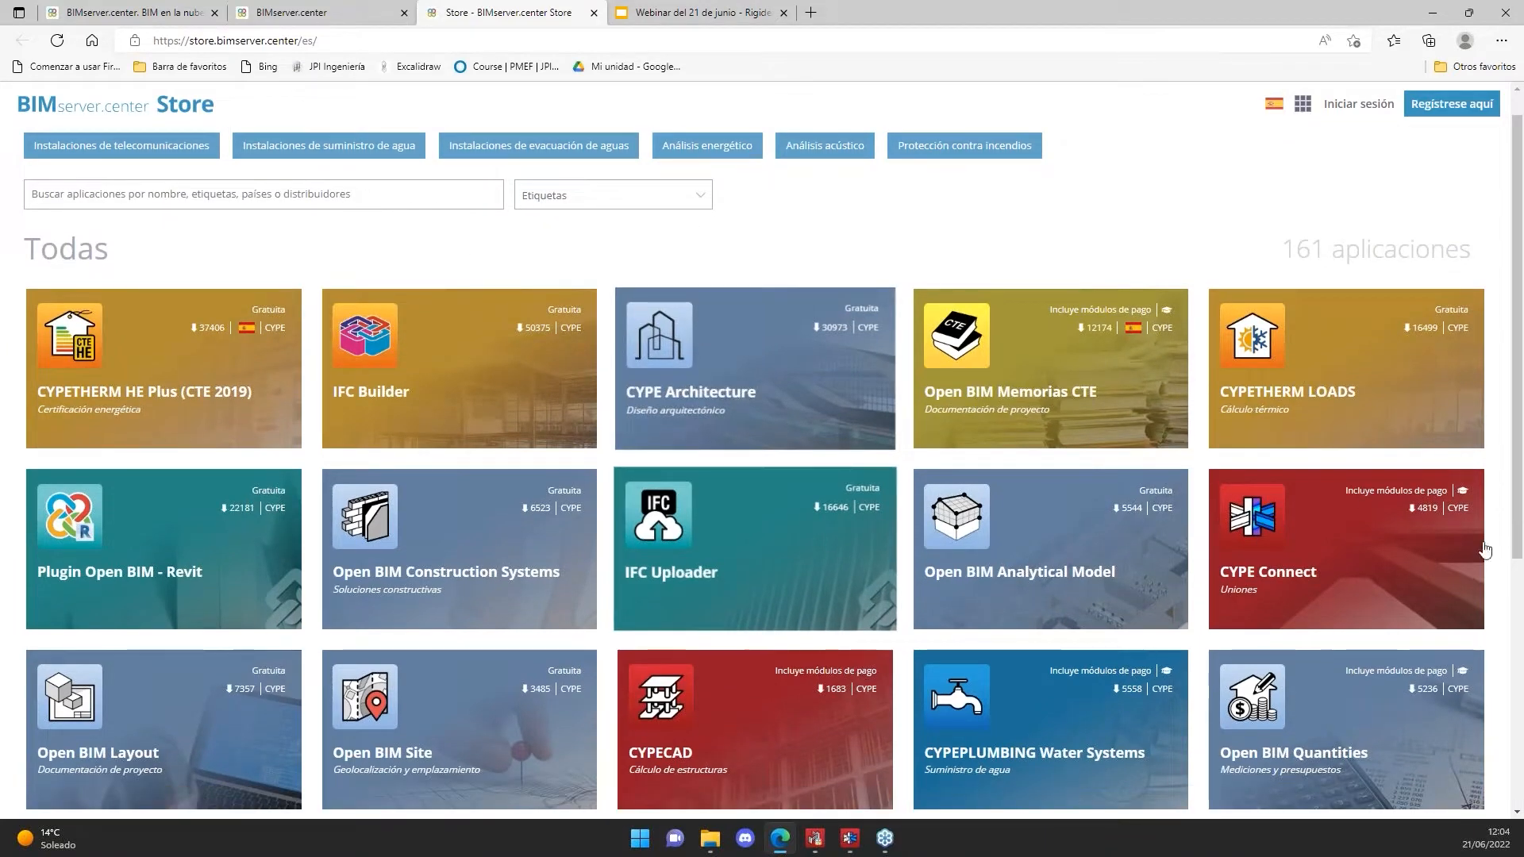
scroll(1485, 548, down, 1)
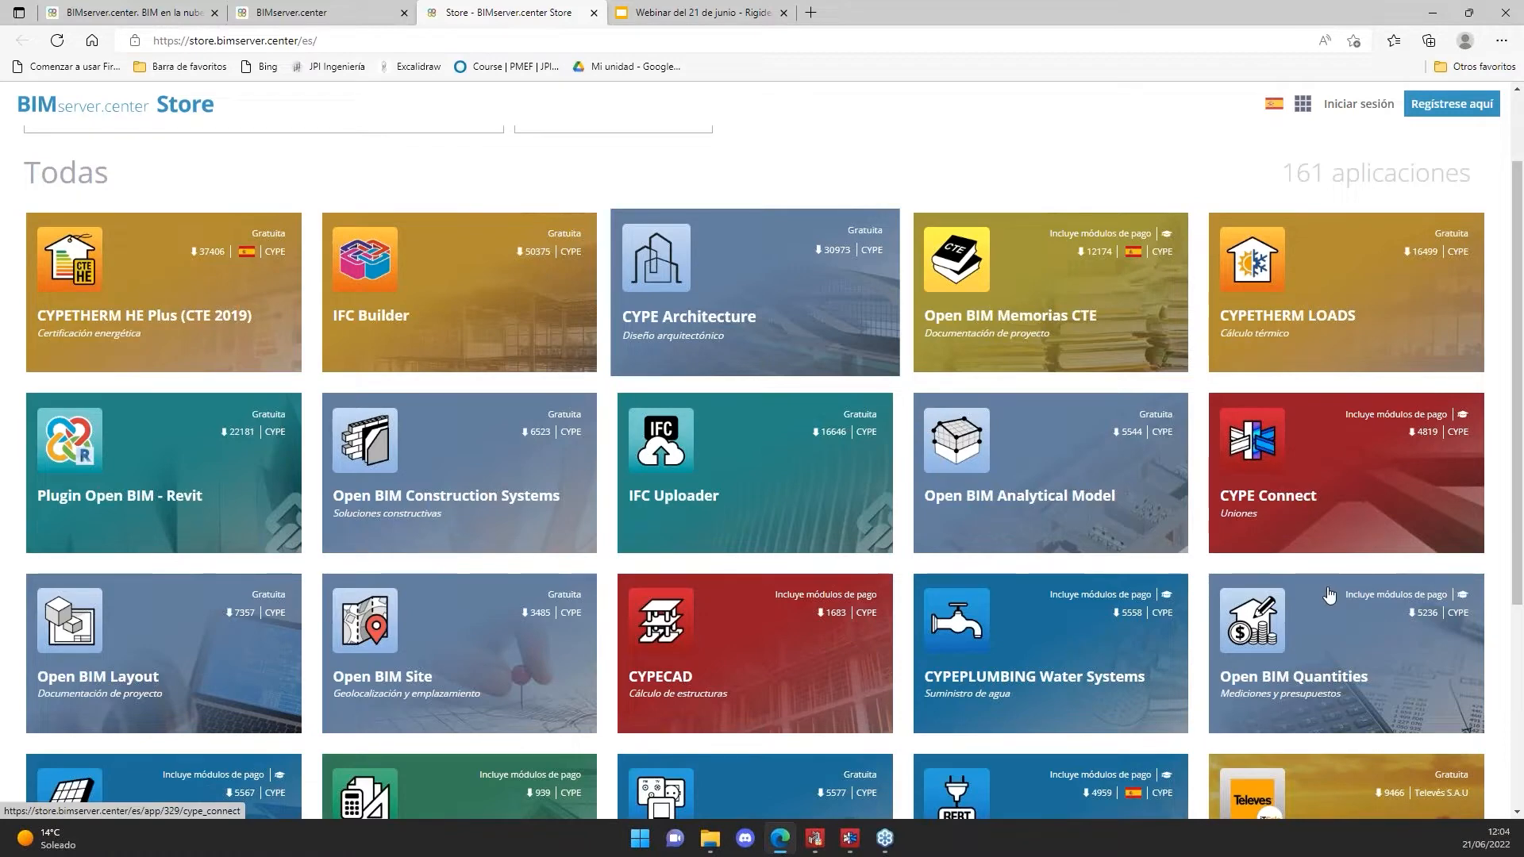
click(1301, 510)
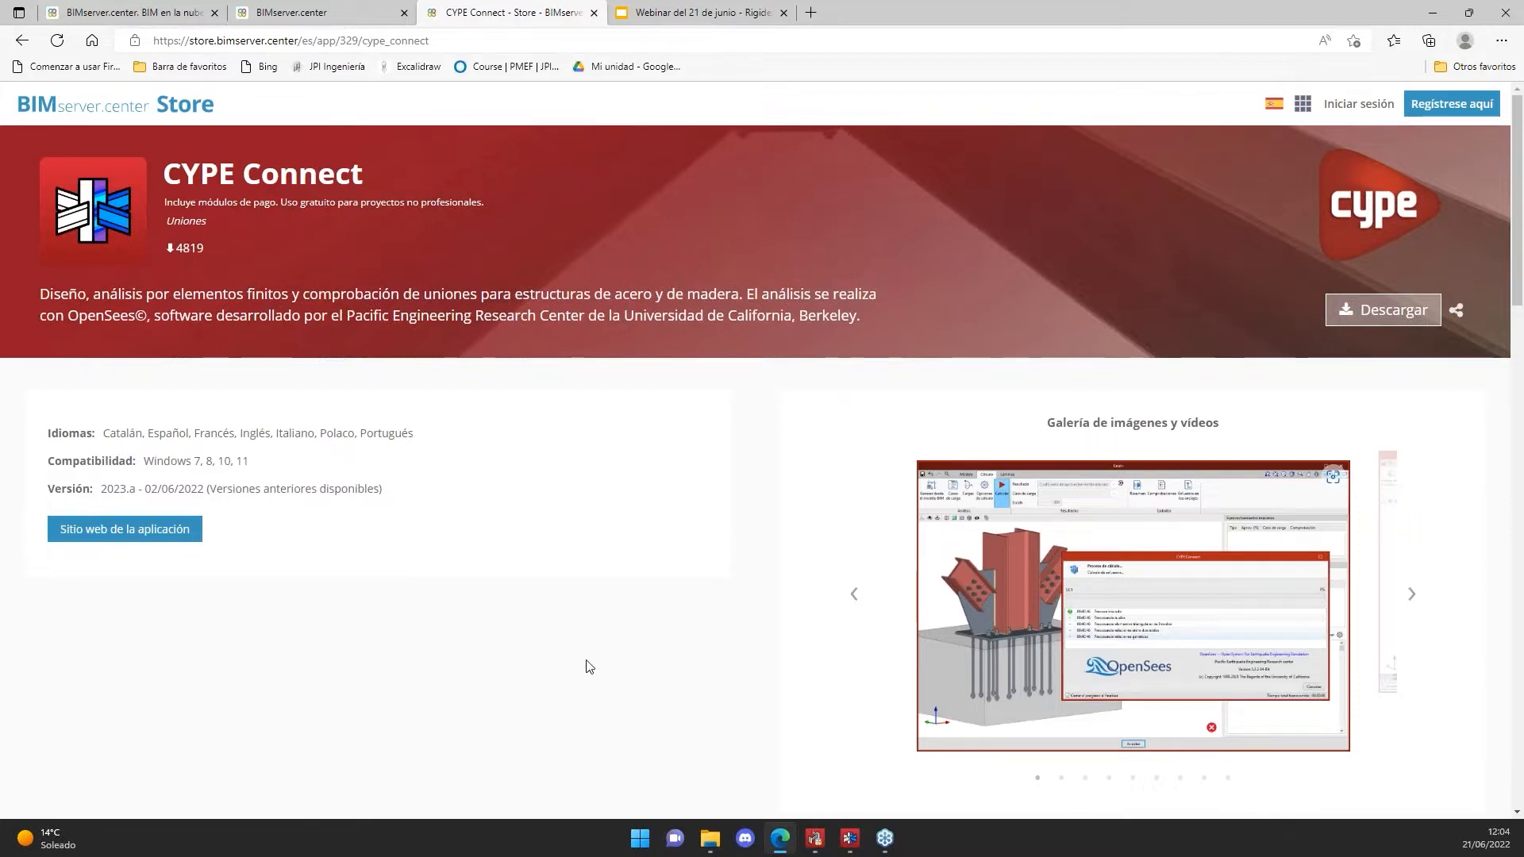
click(117, 538)
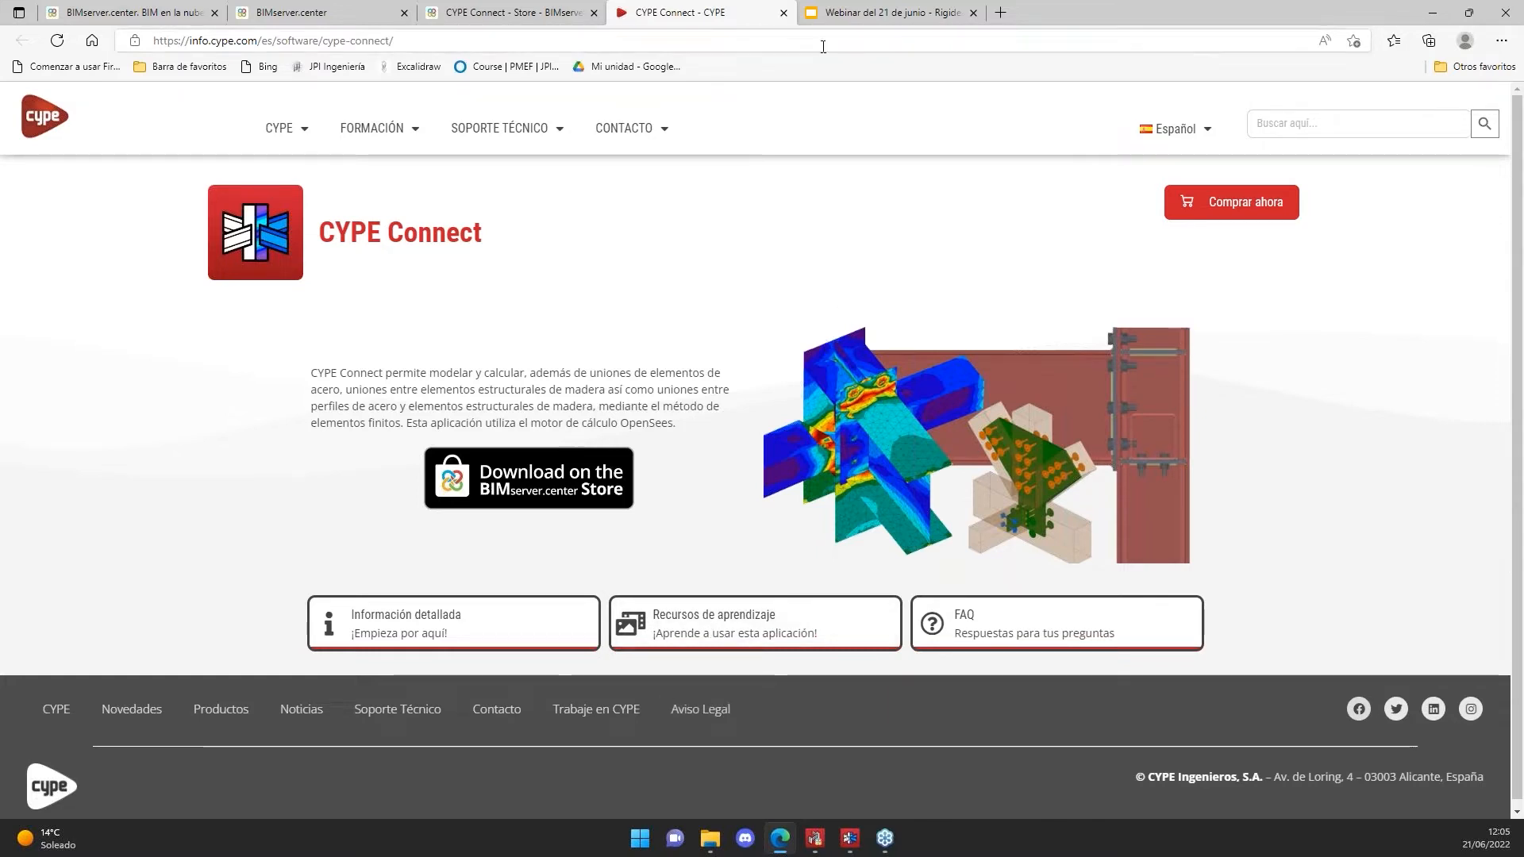
- Switch to the webinar presentation and show the slide comparing frames A to E
click(887, 21)
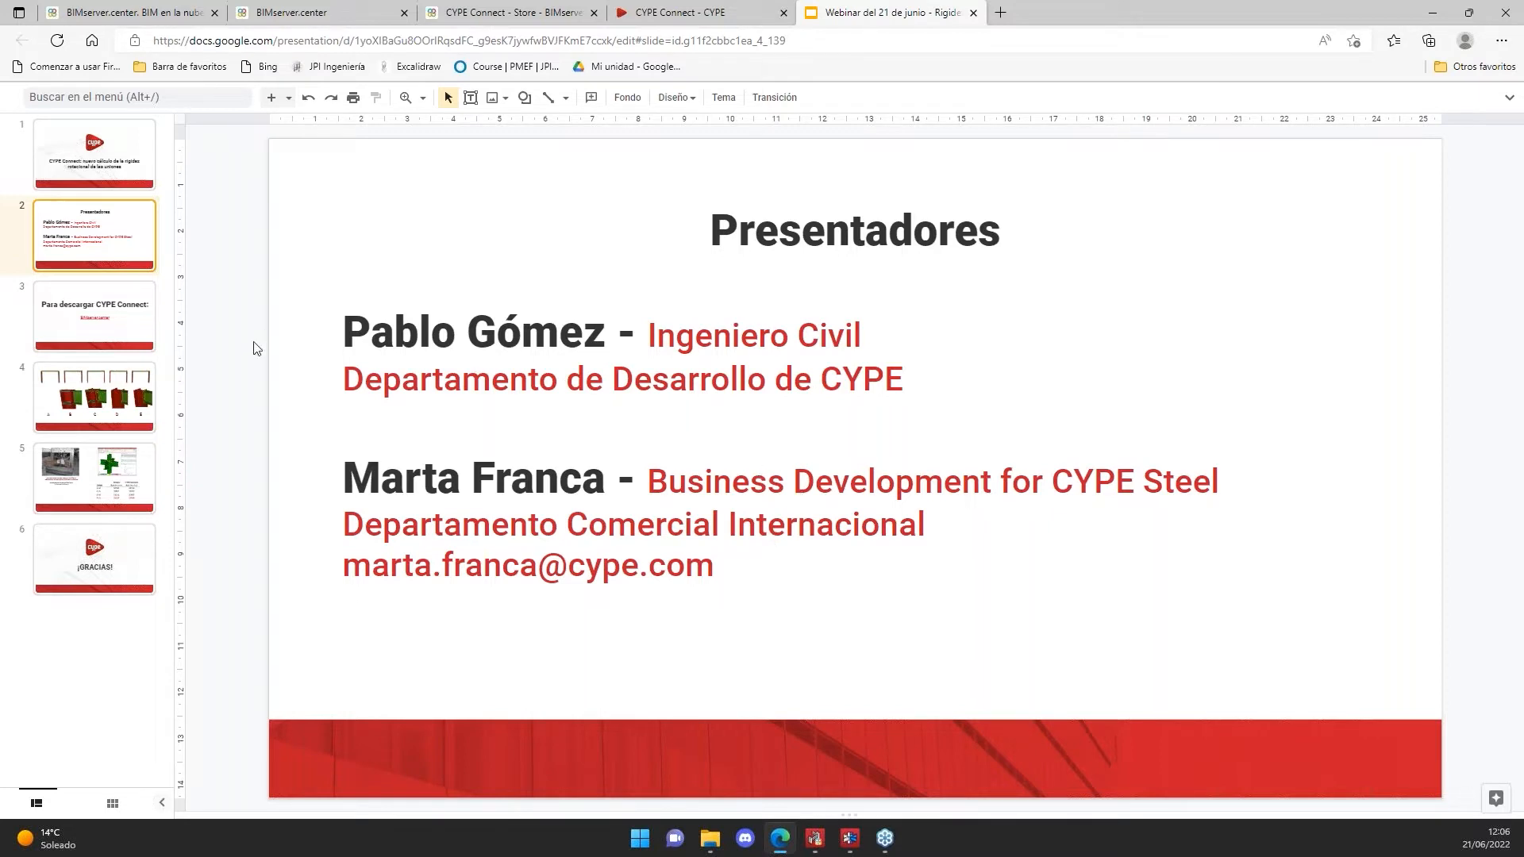
click(119, 408)
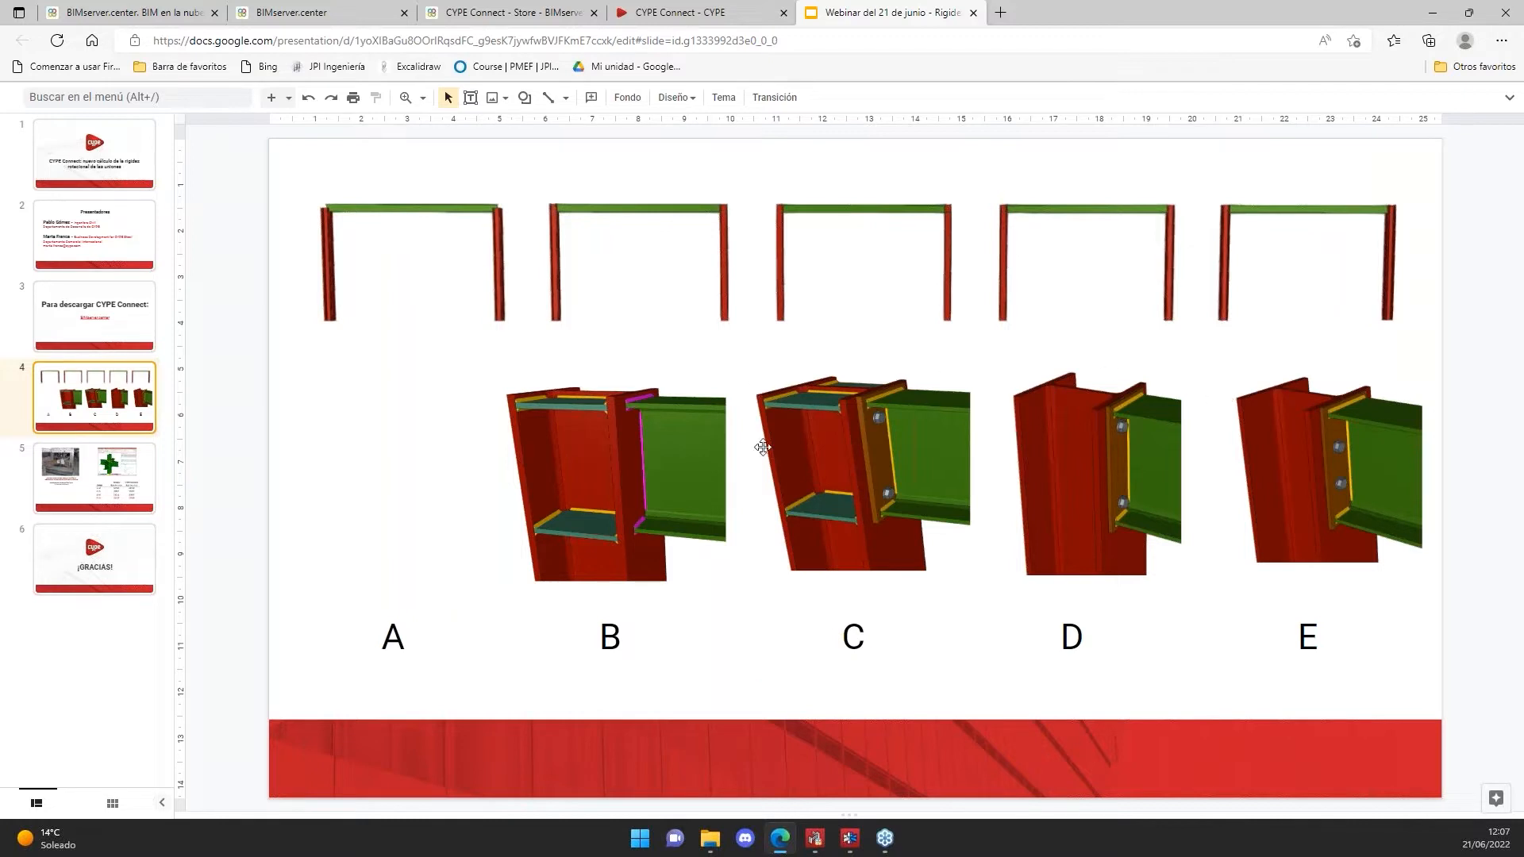
- Switch to the CYPE 3D project "Ejemplo rigideces rotacionales 2" and calculate the structure with the dimensioning of joints disabled
mouse_move(816, 839)
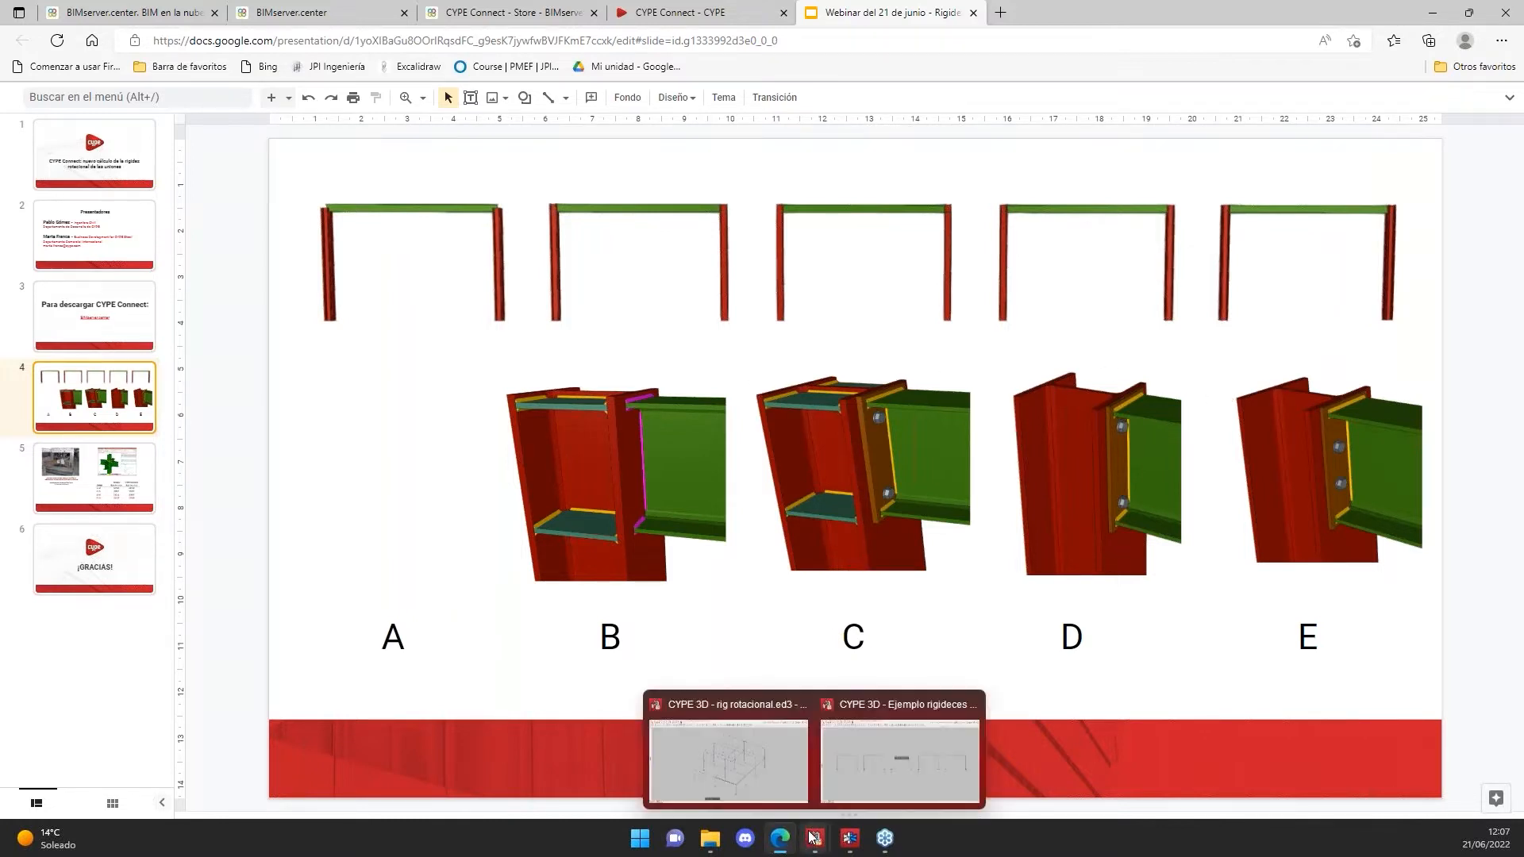
click(887, 762)
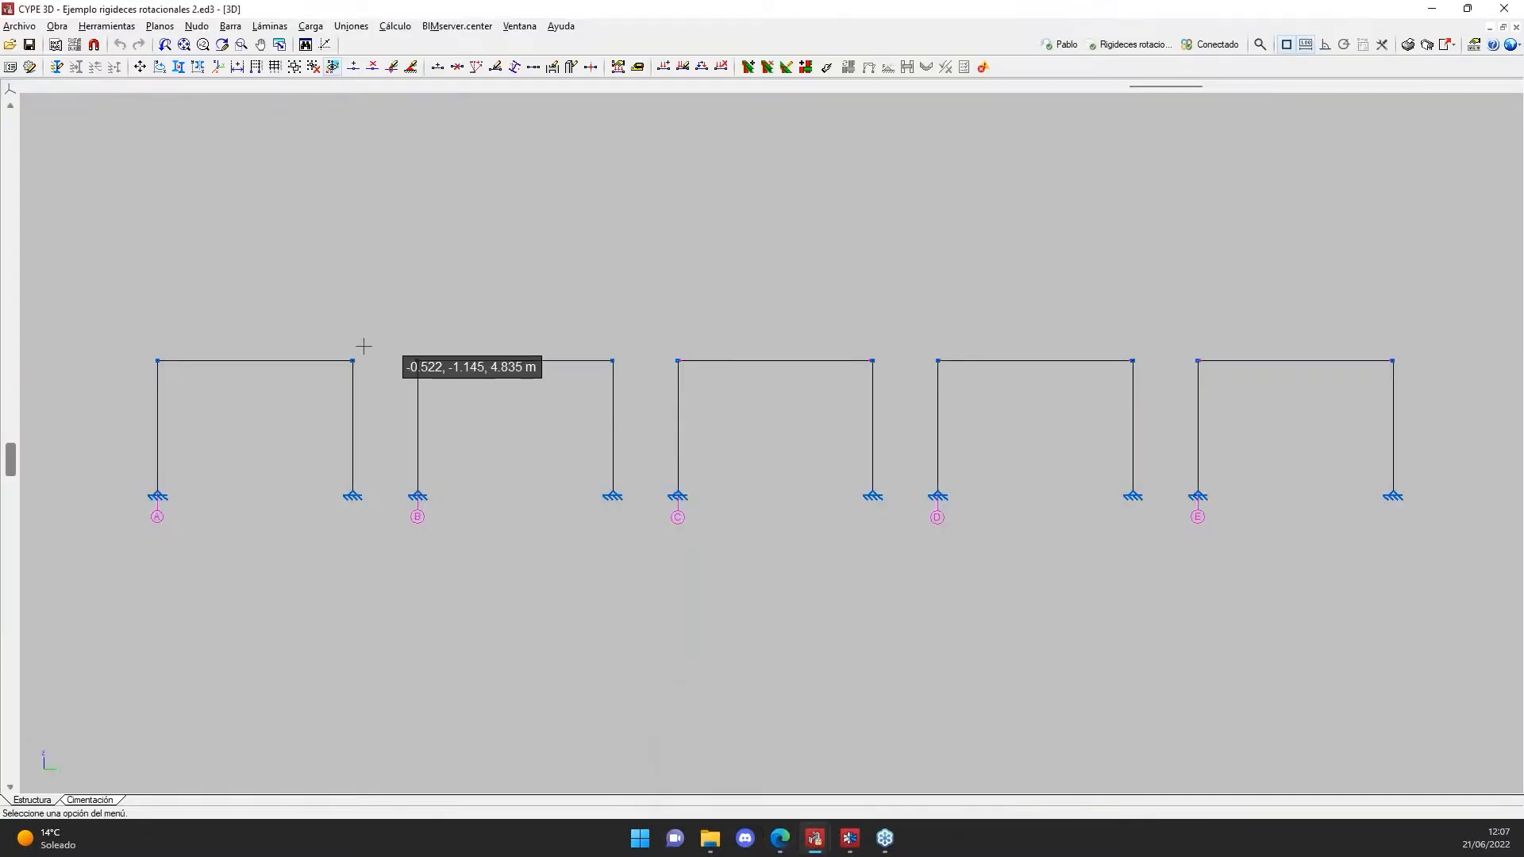
click(401, 30)
click(428, 44)
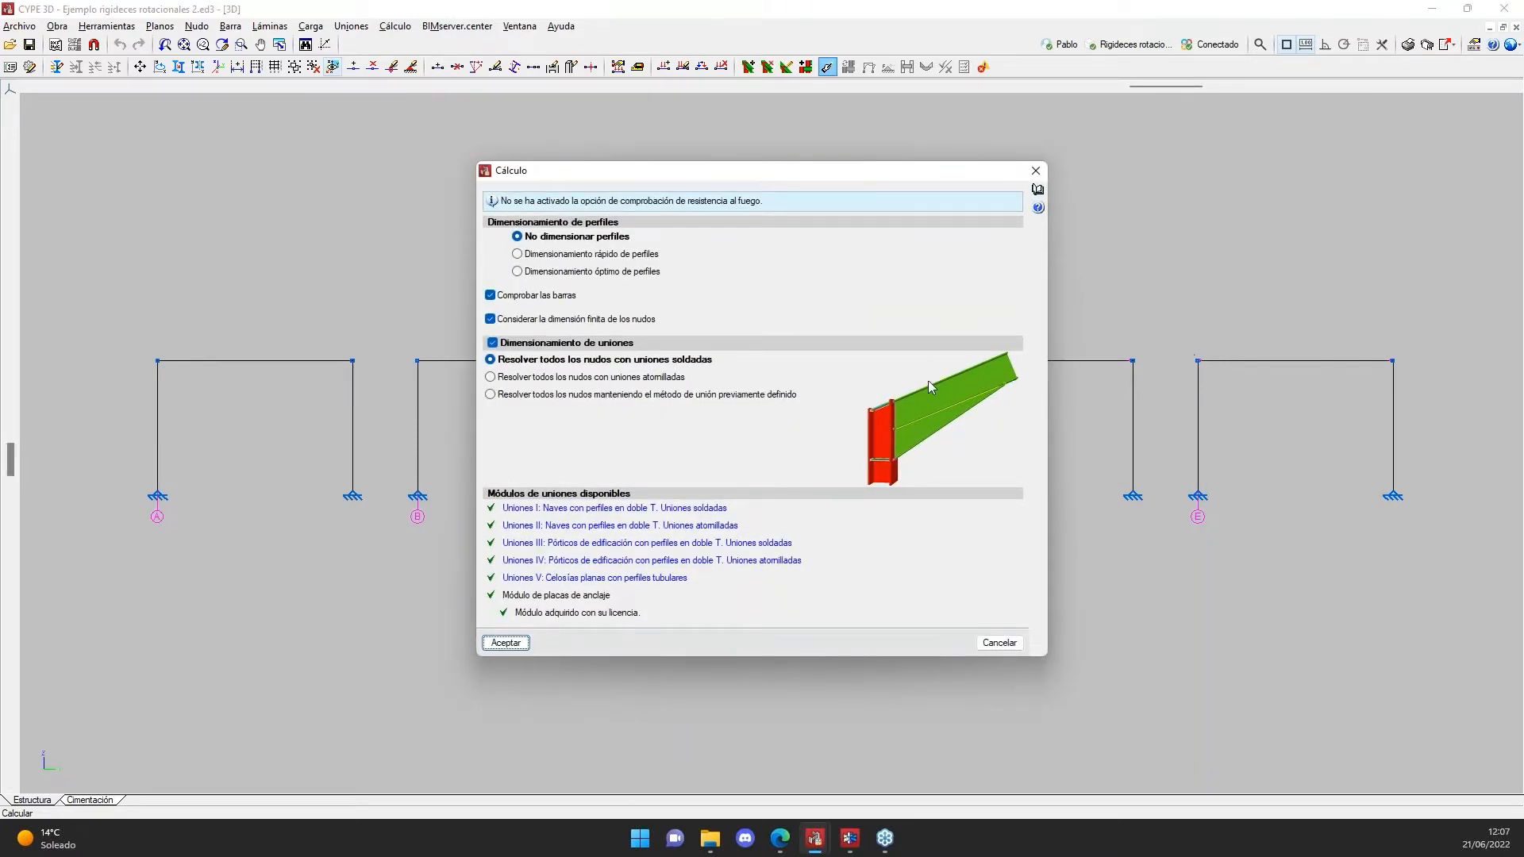
click(492, 343)
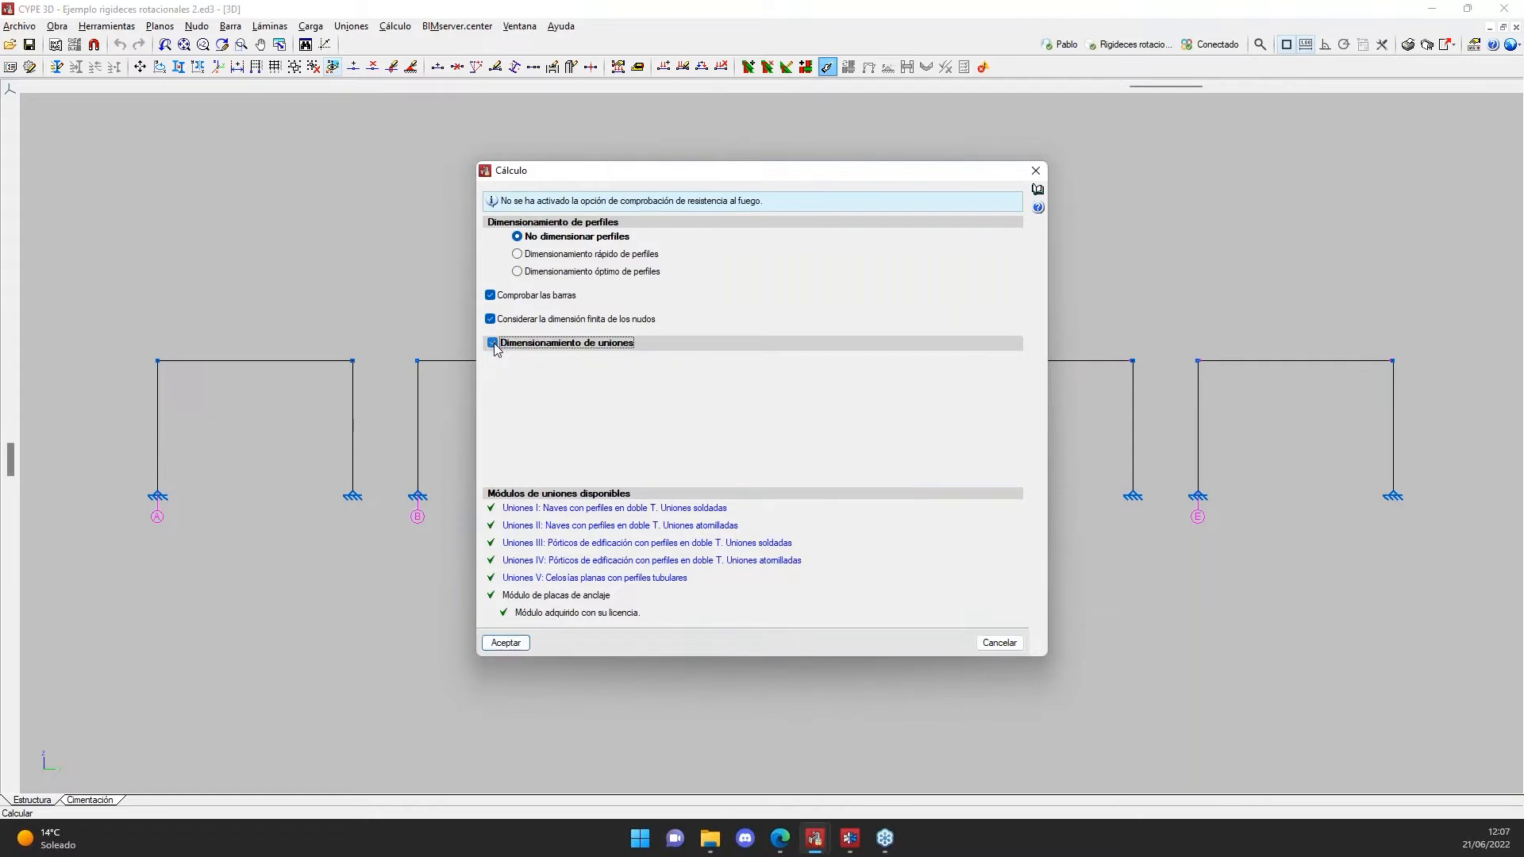
click(503, 641)
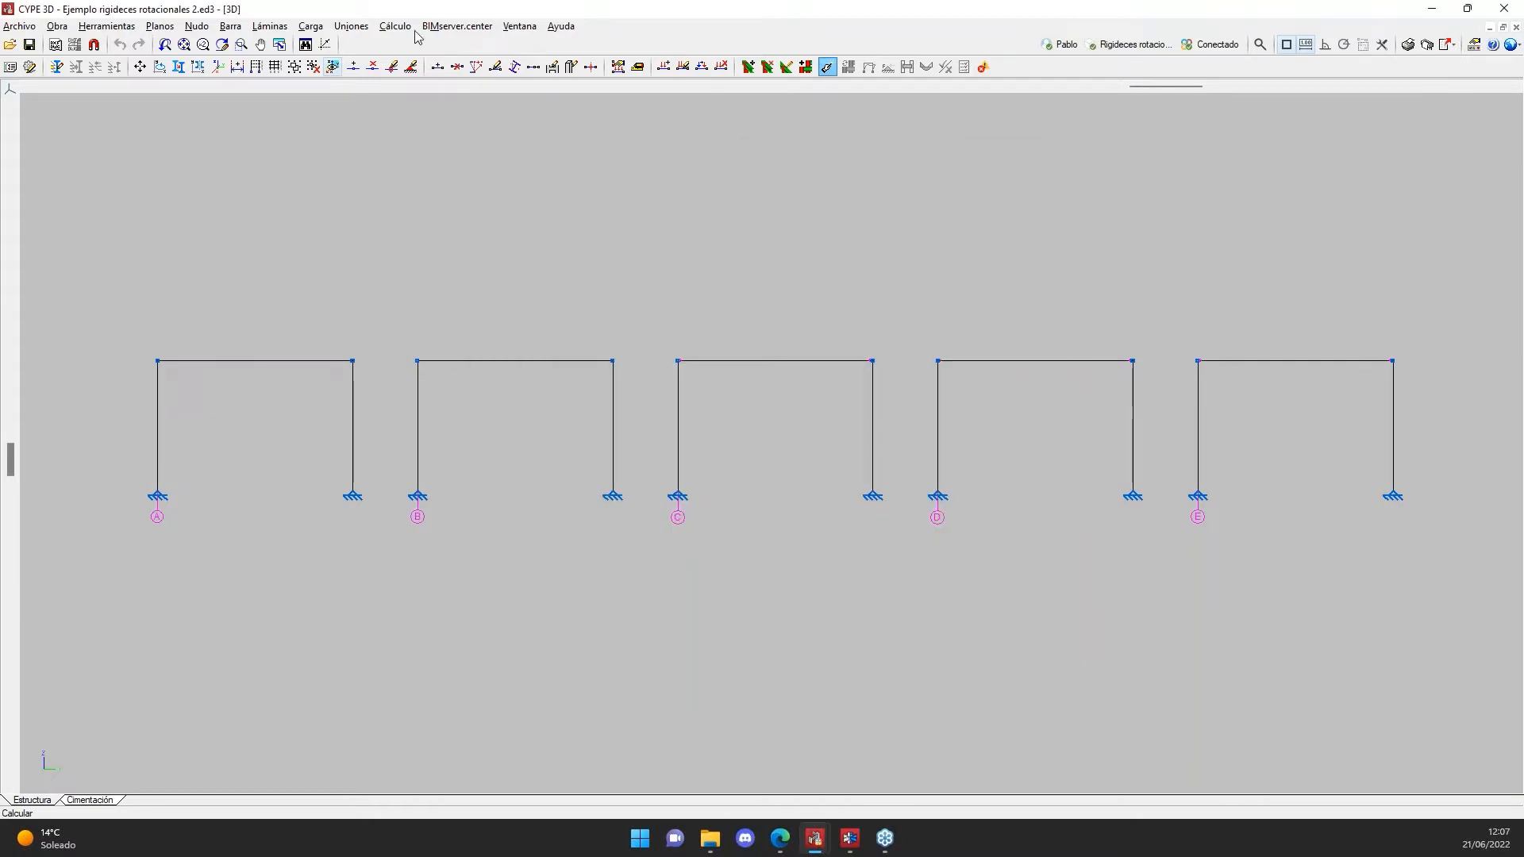
click(613, 498)
click(1004, 314)
- Display the Momento y (My) diagrams of all bars at scale 0.3, with maximum and minimum values drawn
click(395, 25)
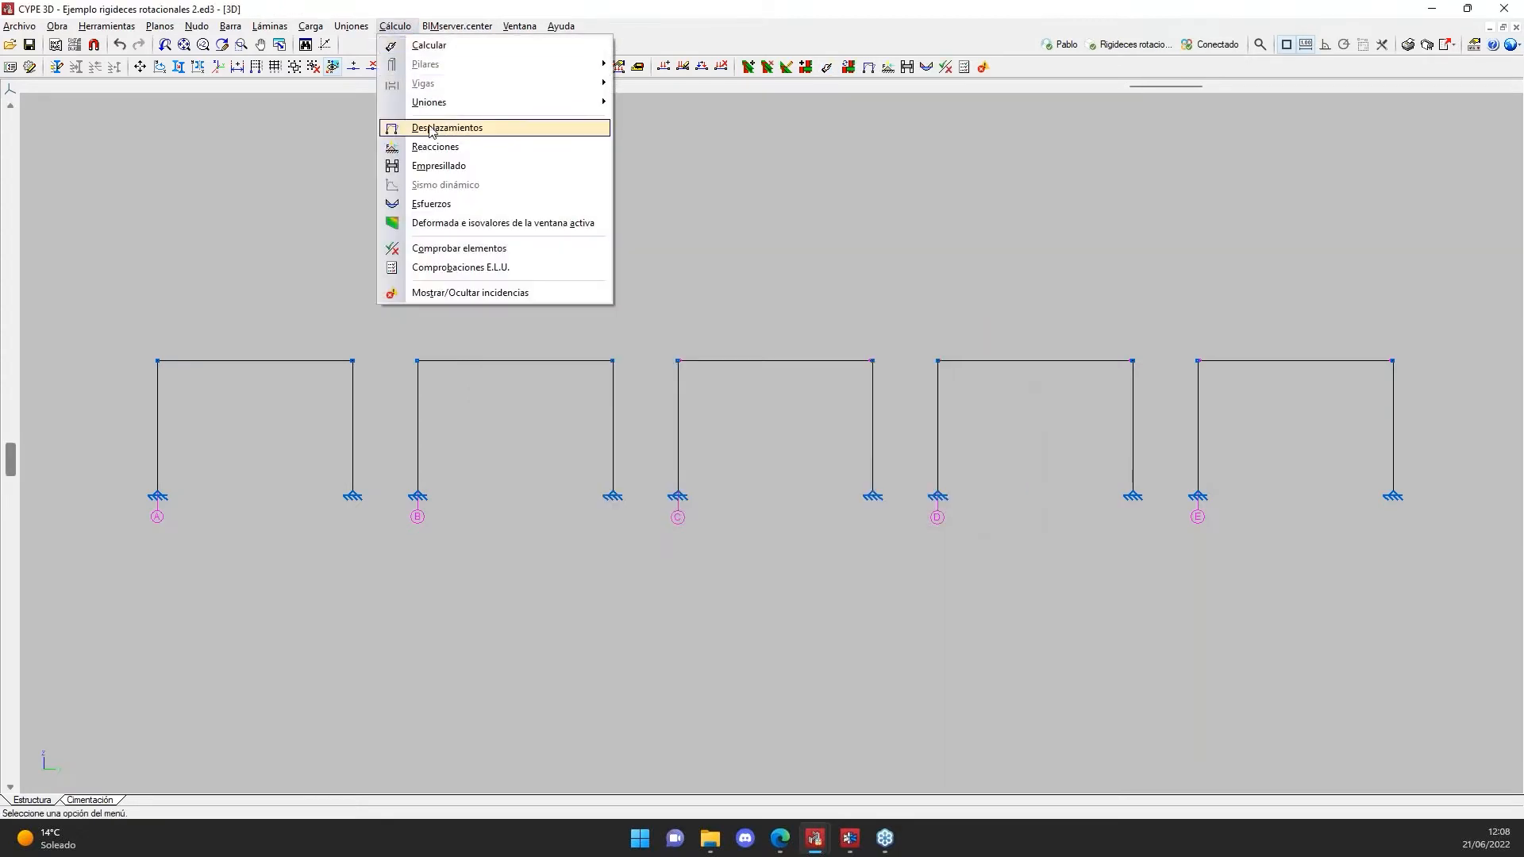
click(442, 207)
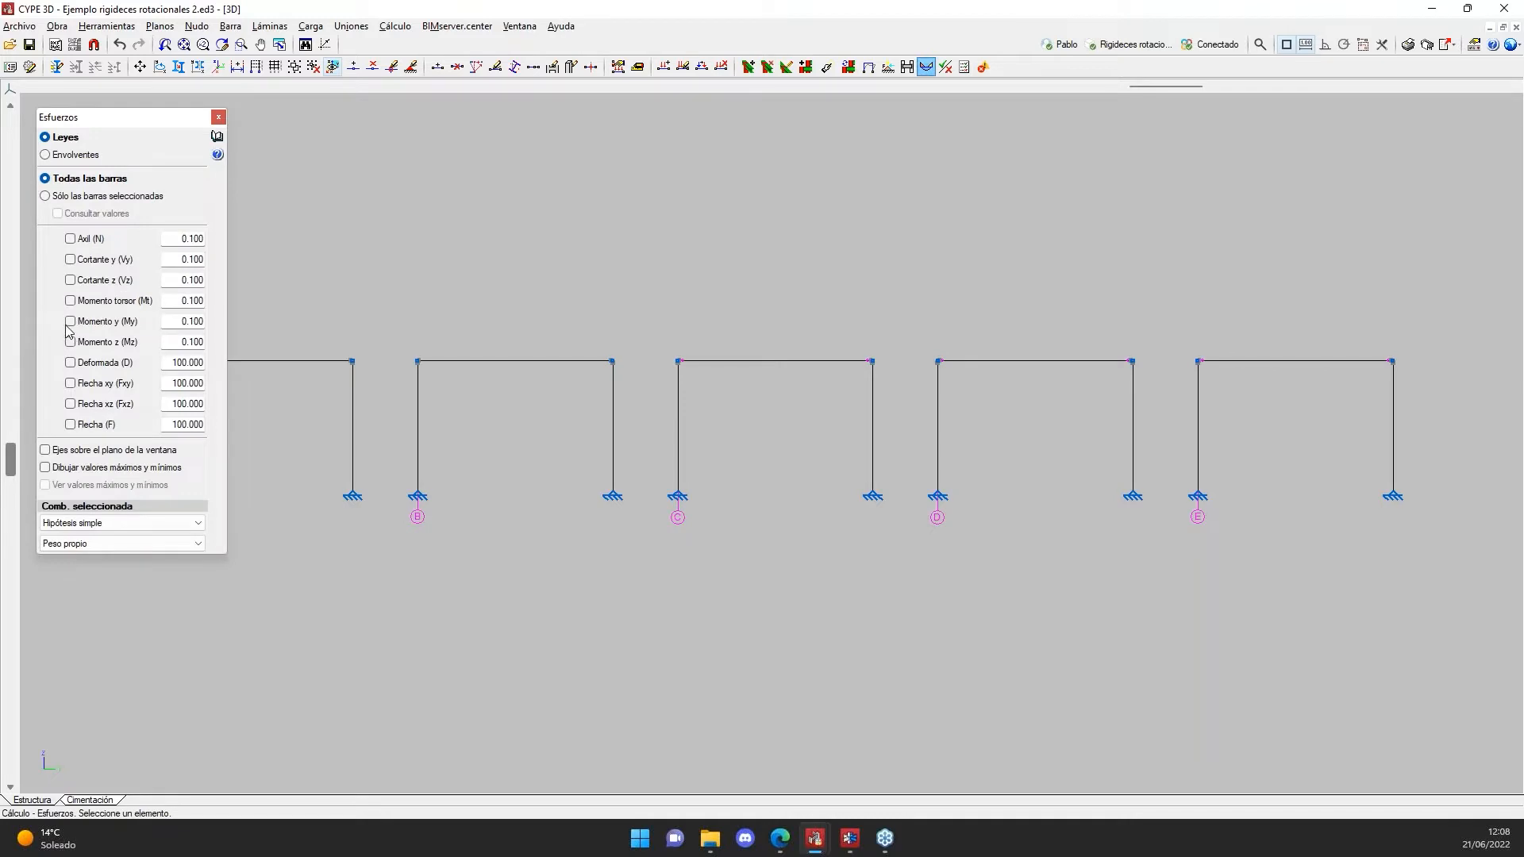
click(69, 322)
double_click(175, 321)
text(.3)
key(Return)
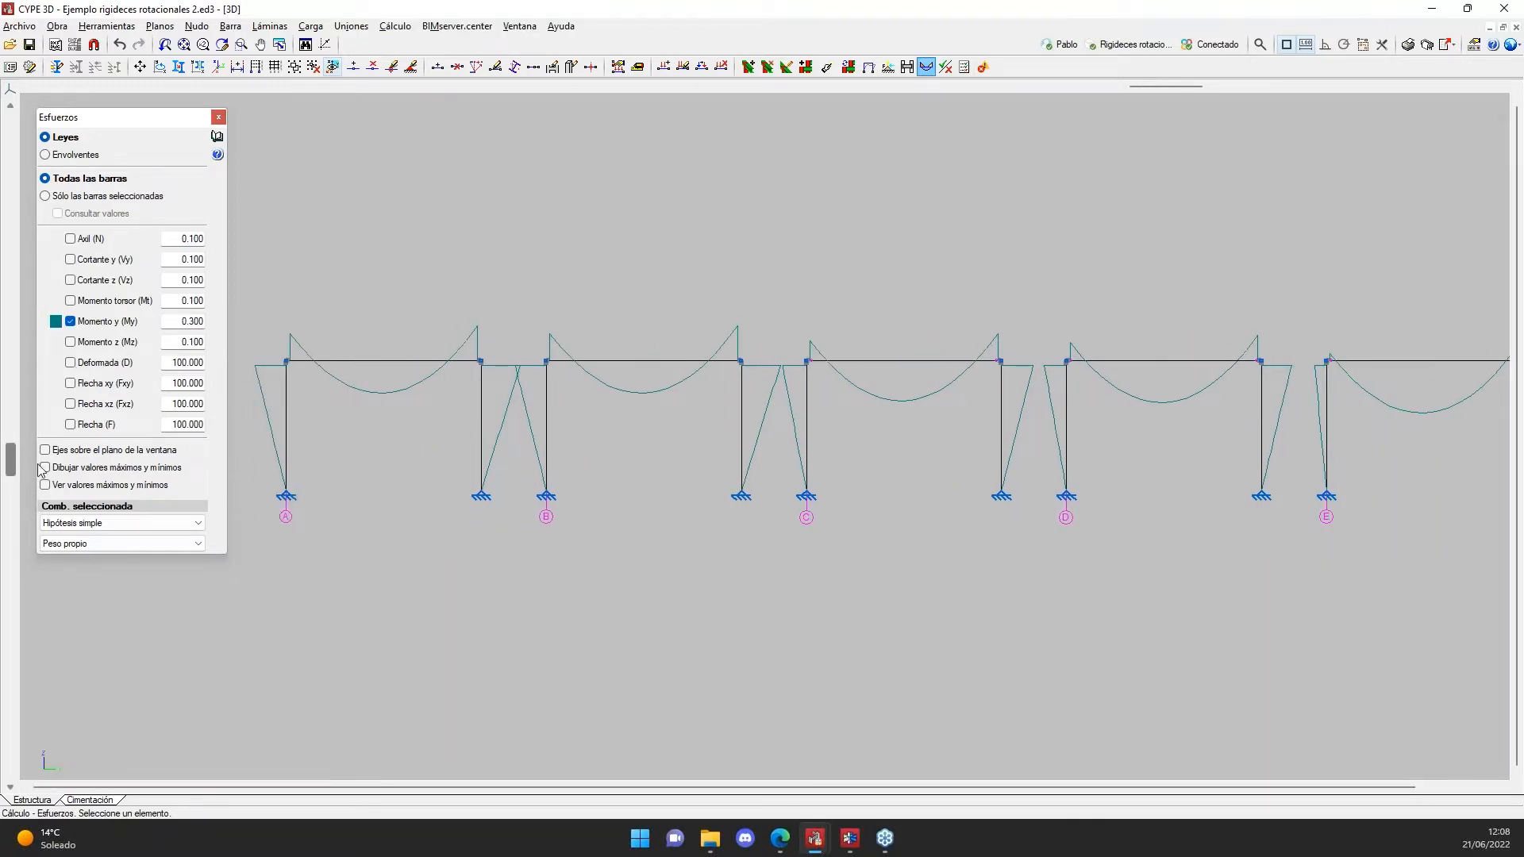
click(46, 468)
- Compare the My moment diagrams of frames A to E, examining the values at beam ends and midspan
scroll(341, 367, up, 1)
scroll(366, 373, up, 4)
middle_drag(415, 428, 598, 431)
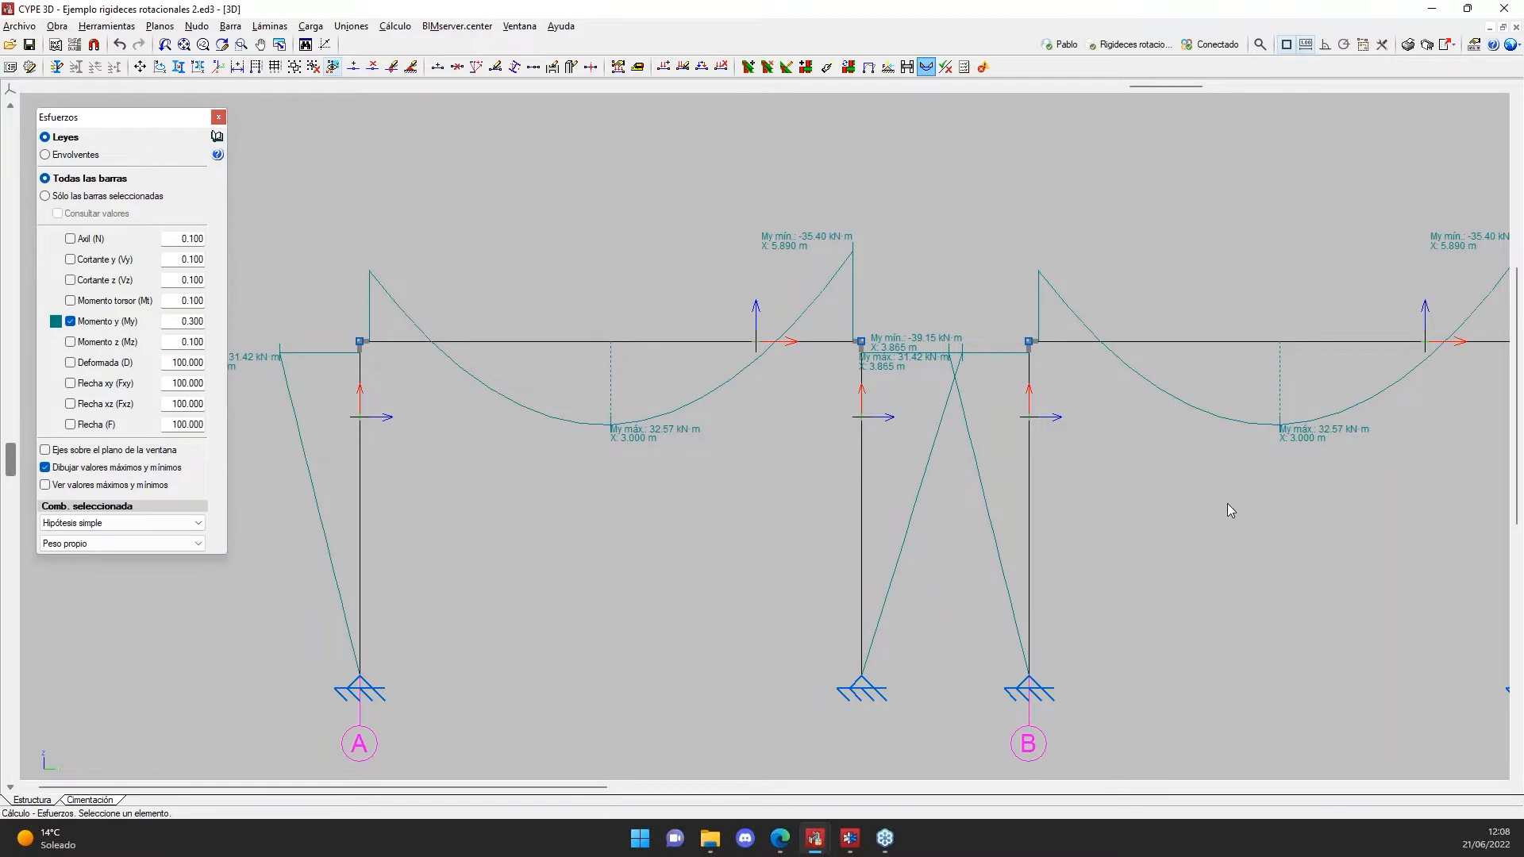
middle_drag(861, 354, 755, 354)
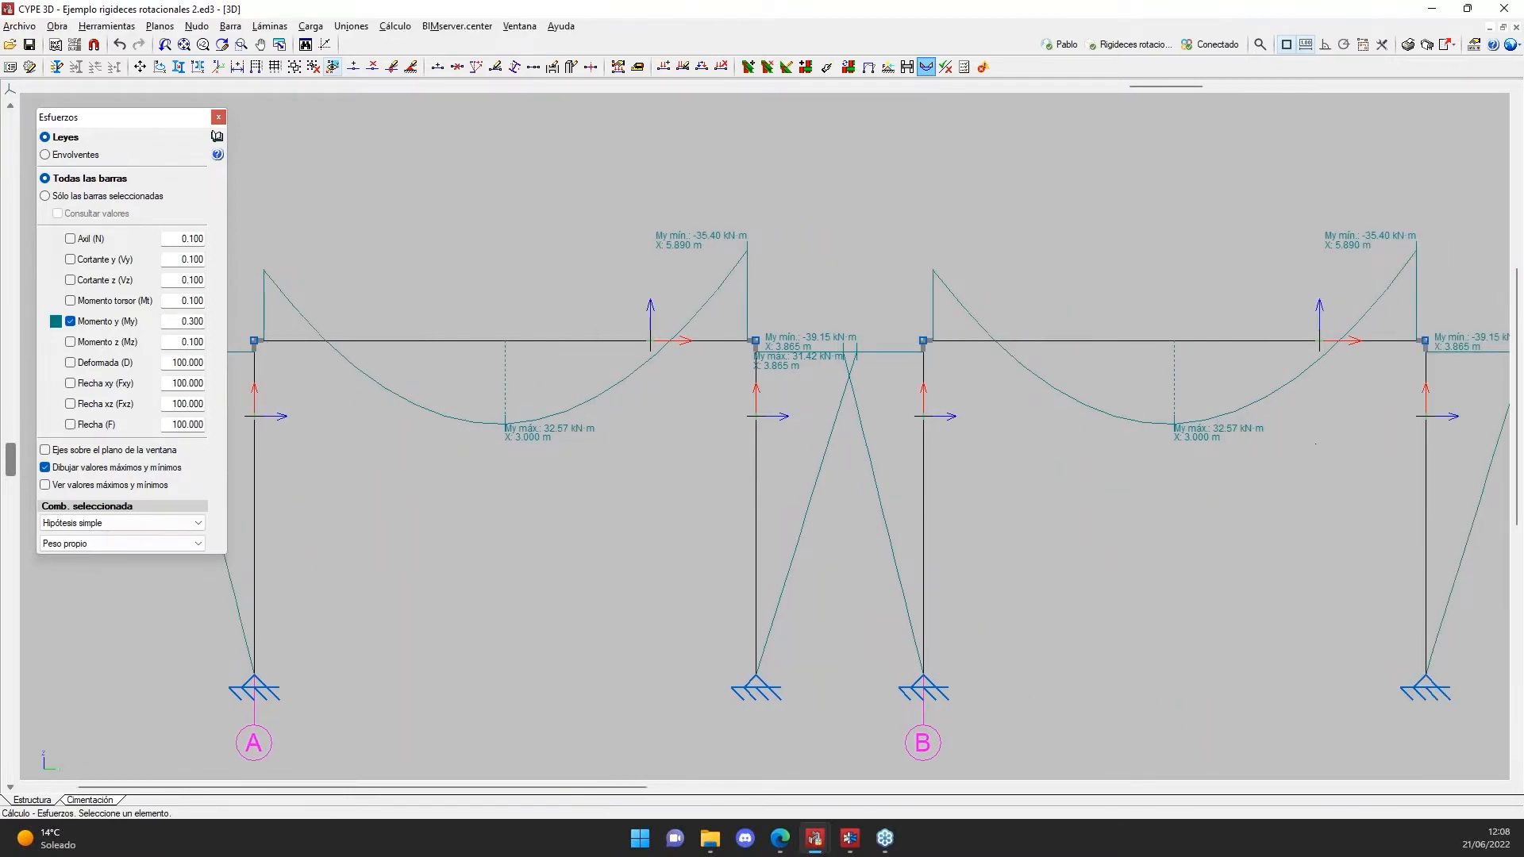
middle_drag(1199, 382, 946, 382)
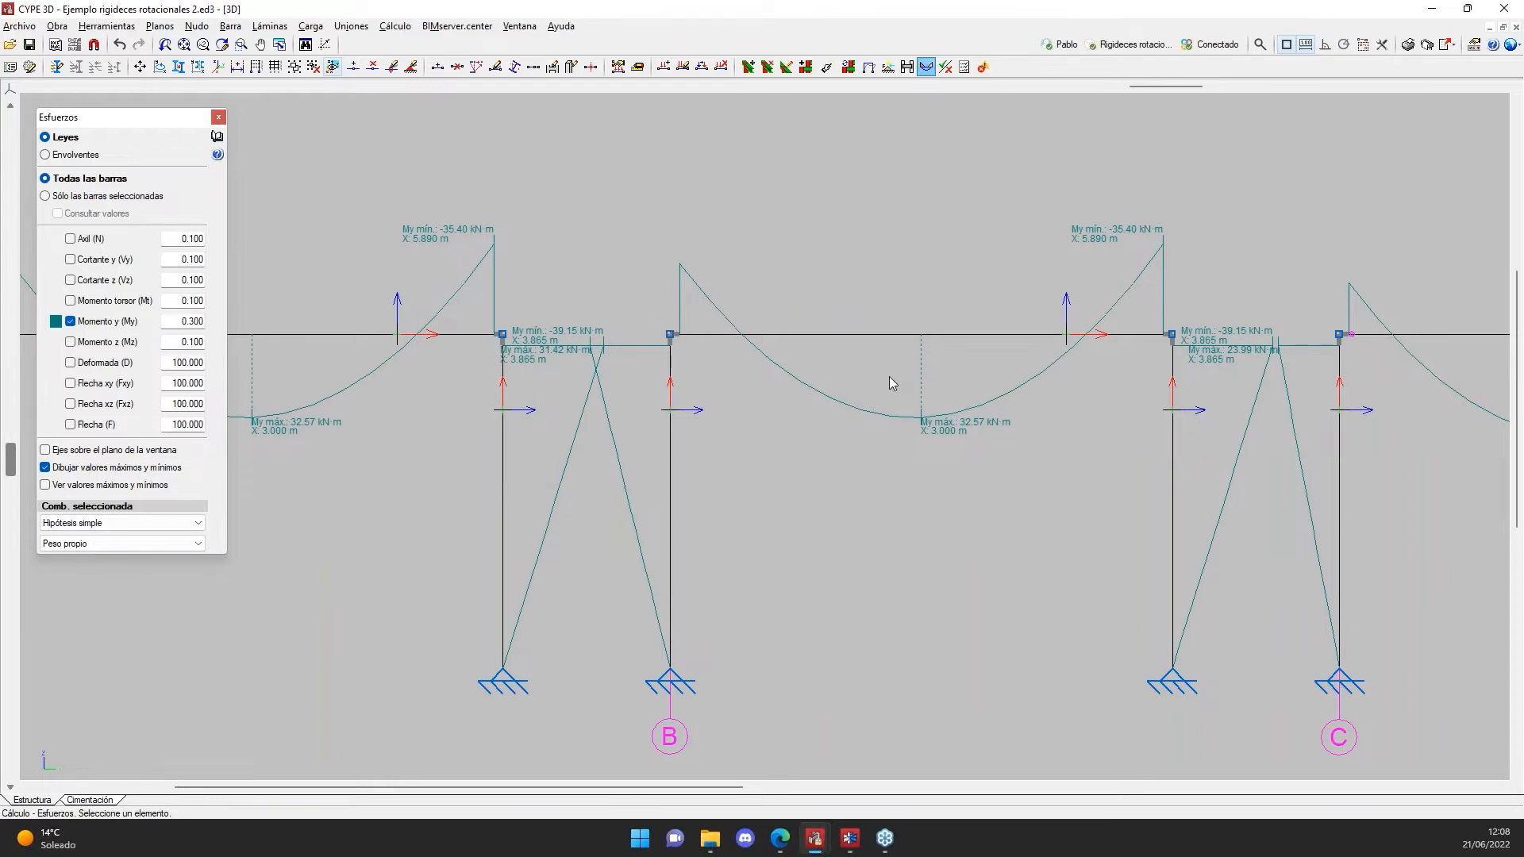
middle_drag(1227, 496, 764, 481)
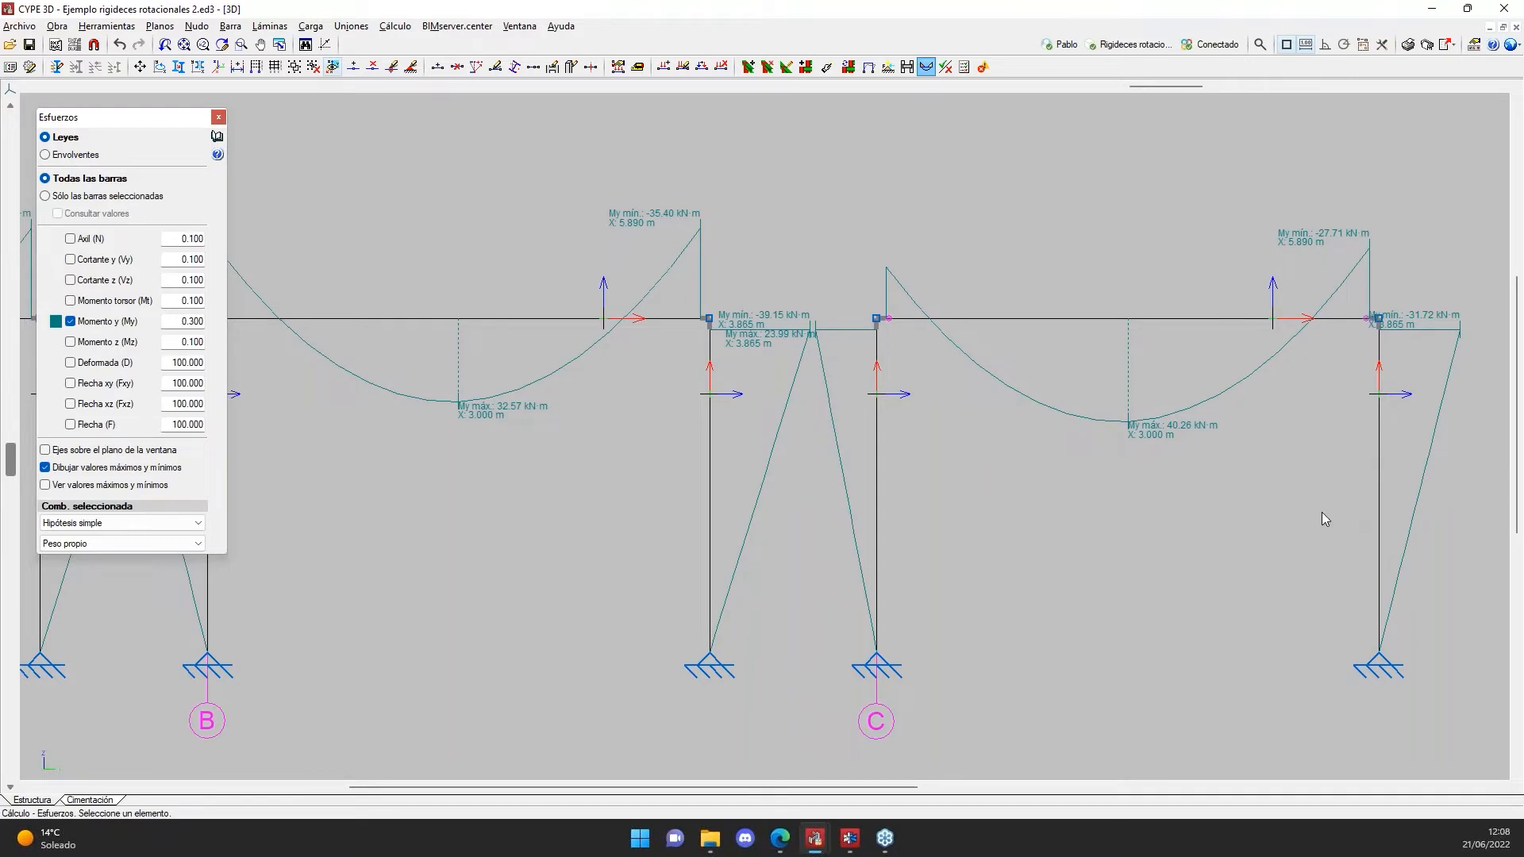
middle_drag(1321, 517, 909, 491)
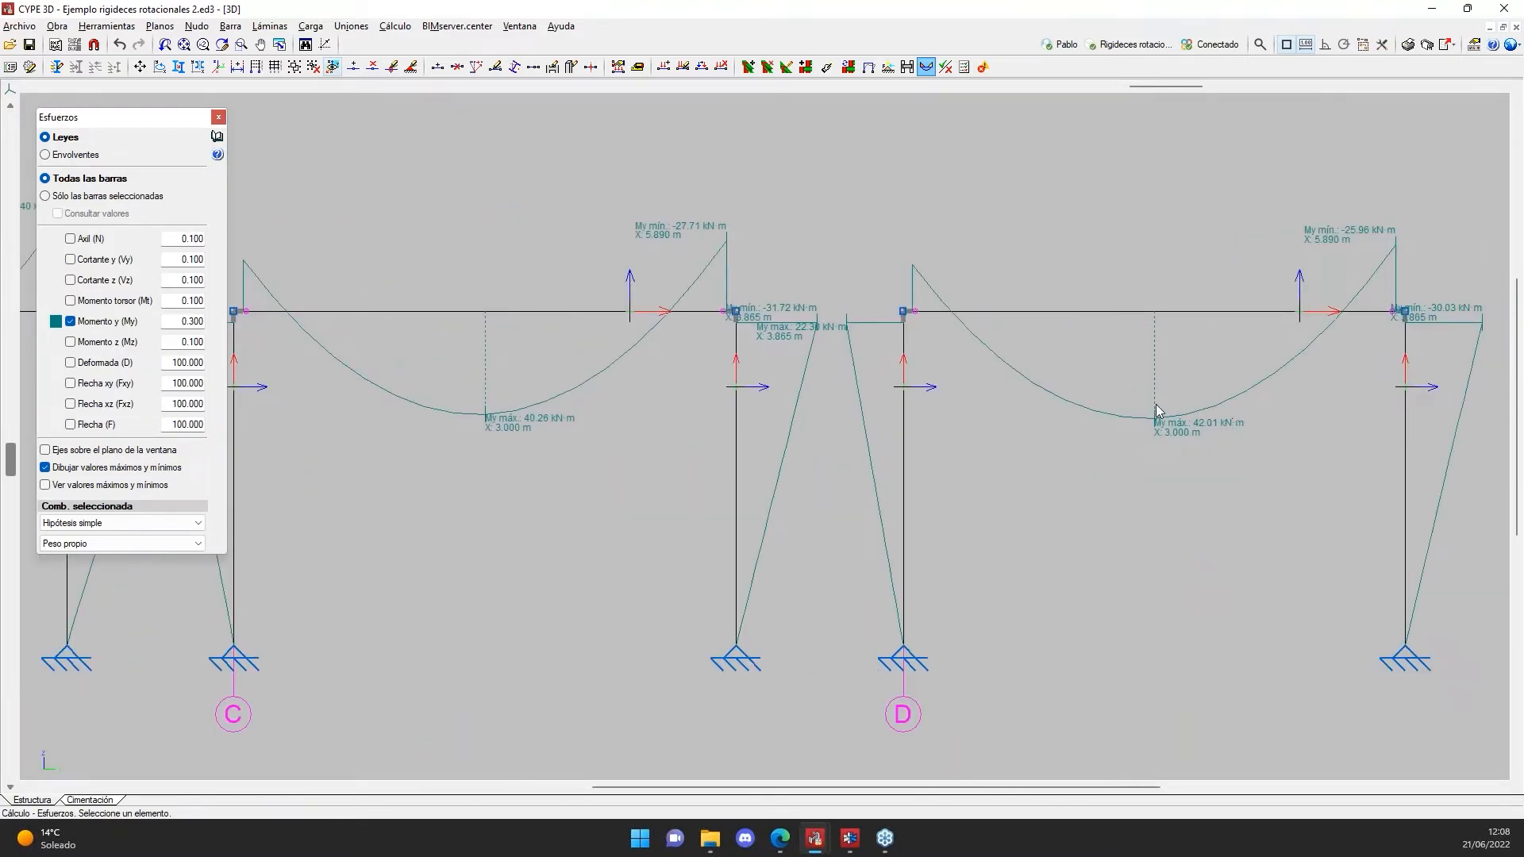
middle_drag(1270, 516, 631, 516)
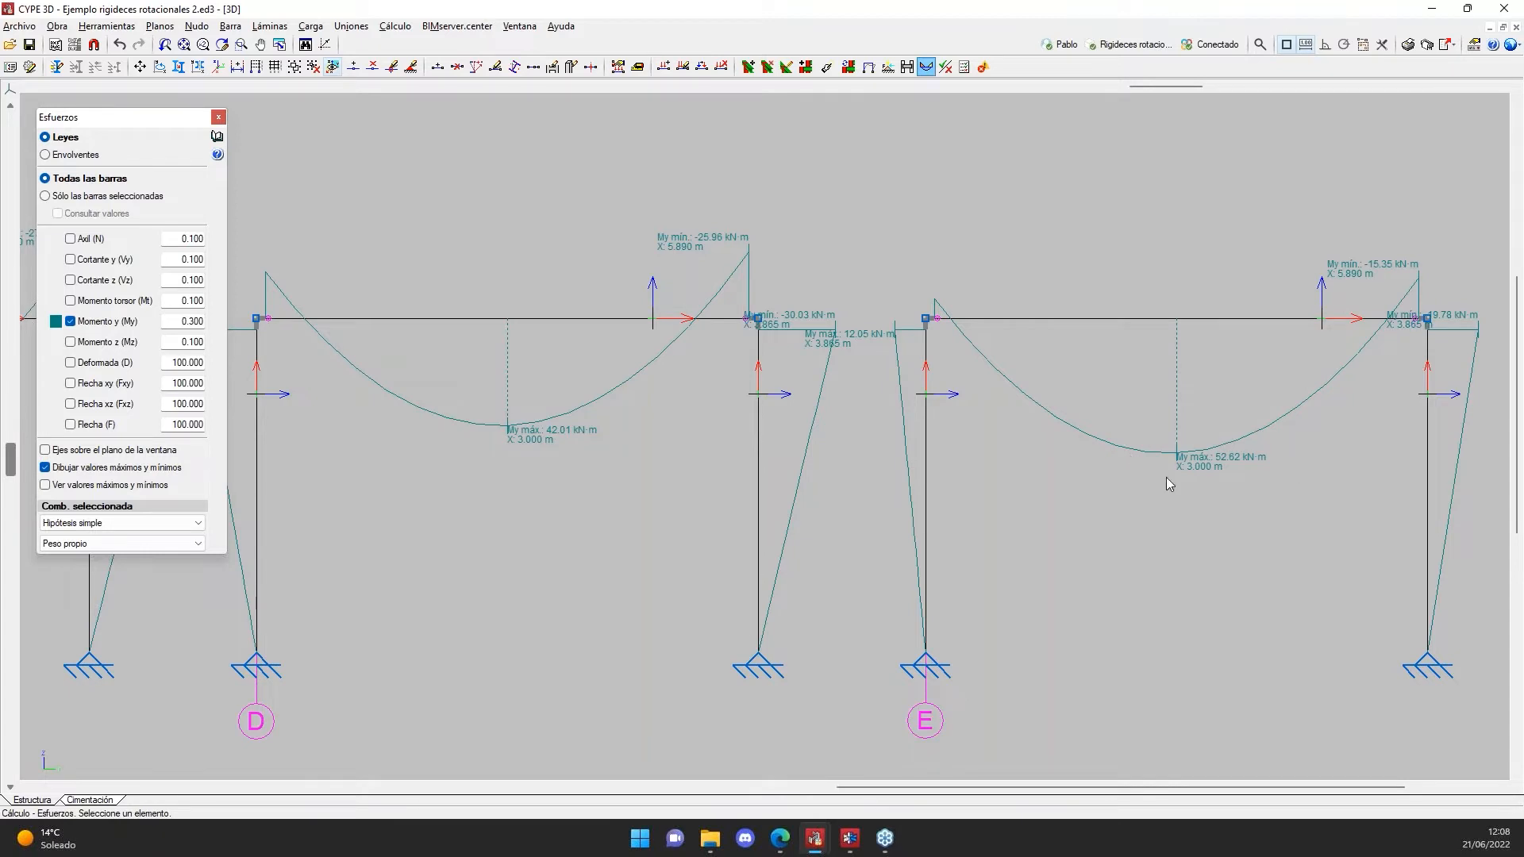
scroll(1232, 455, down, 2)
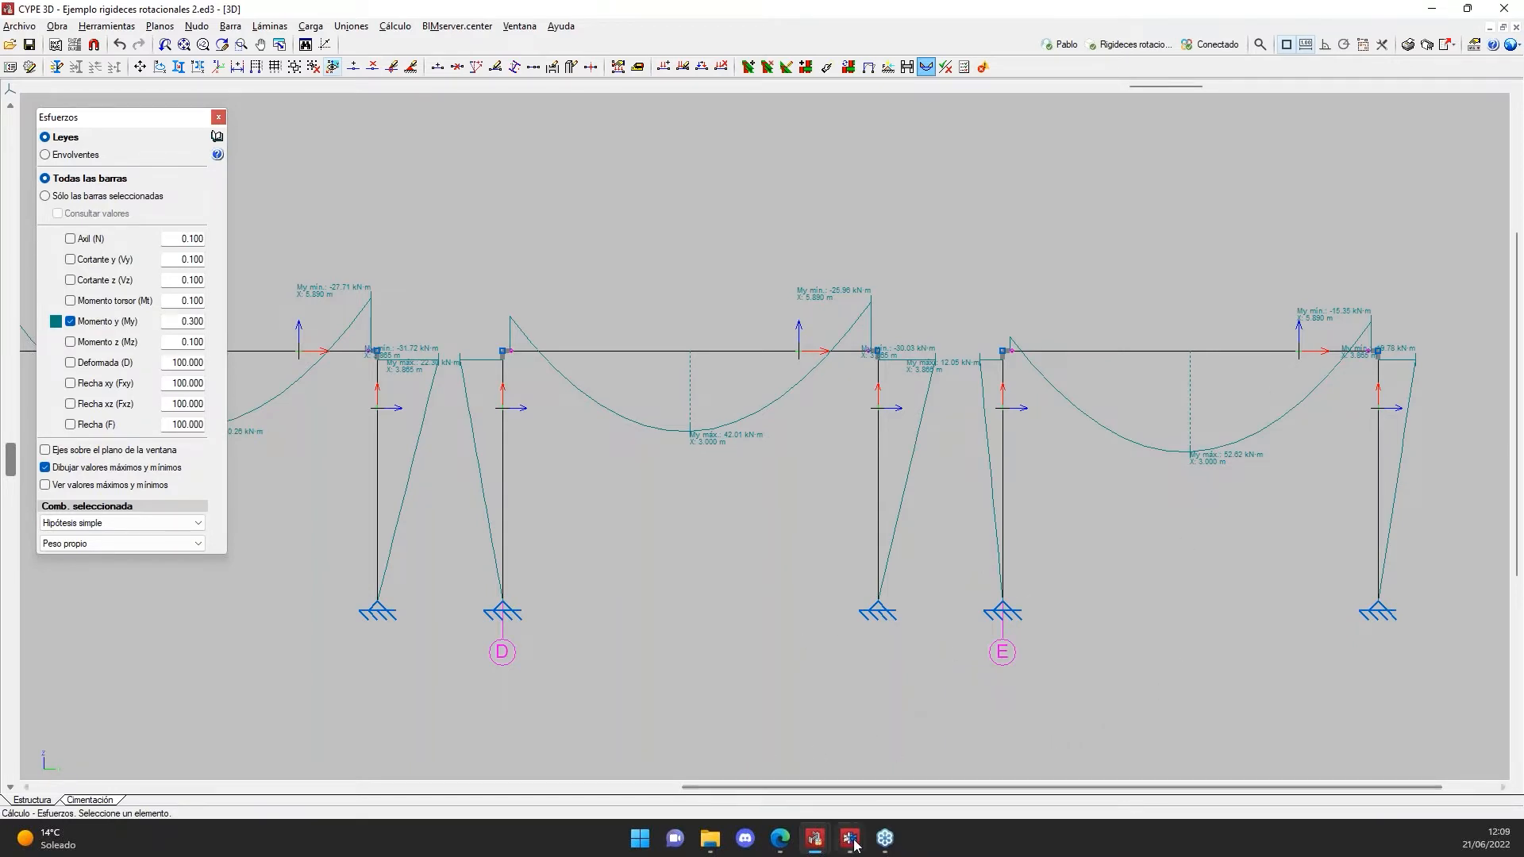
- Switch to the CYPE Connect file lu2.cst and examine the bolted beam-to-column joint in 3D from its opposite side
mouse_move(857, 848)
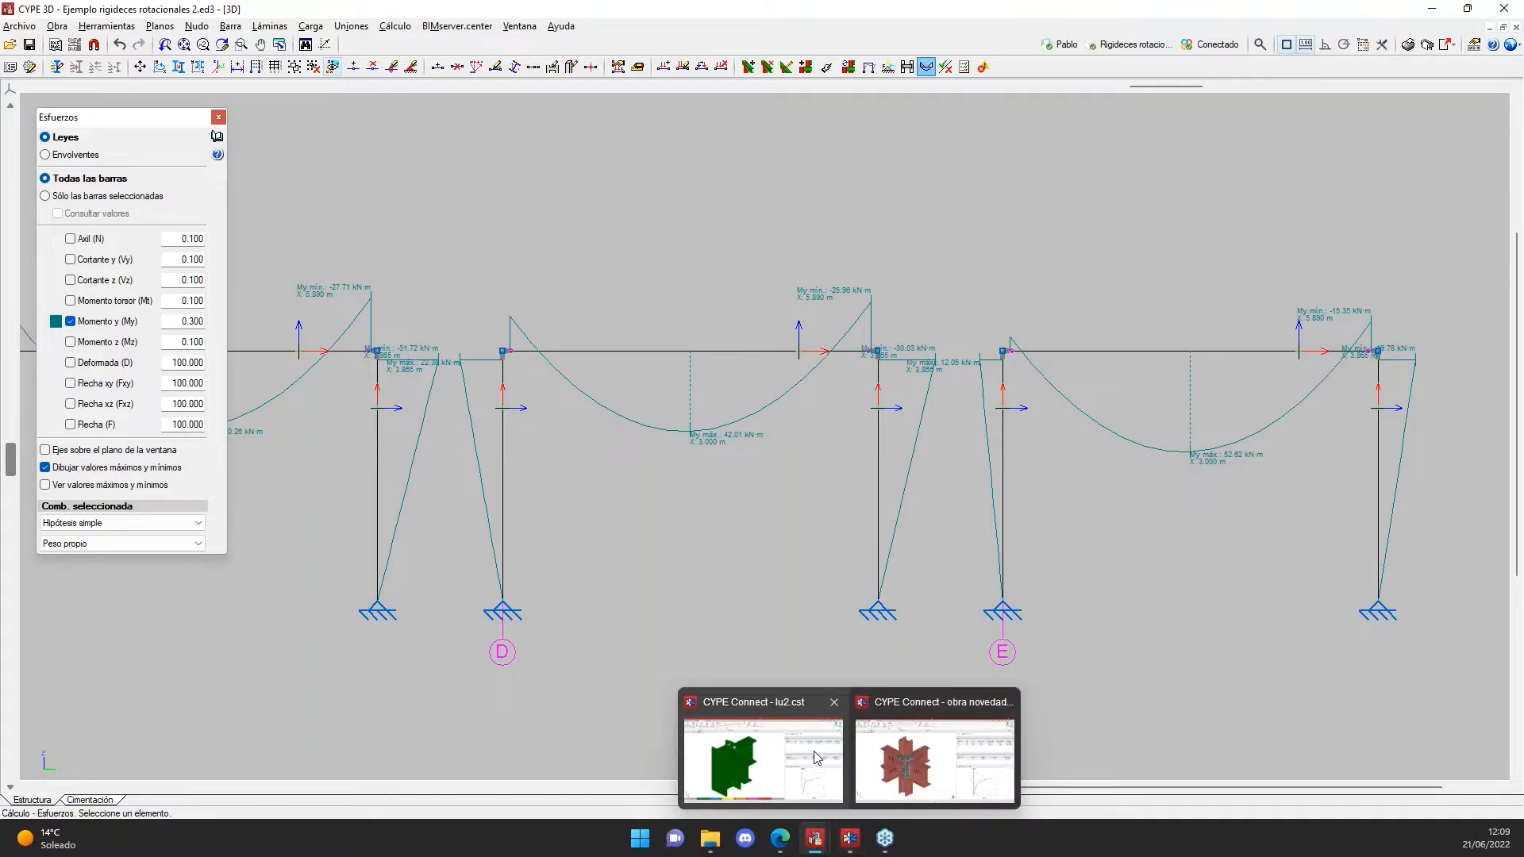
click(776, 704)
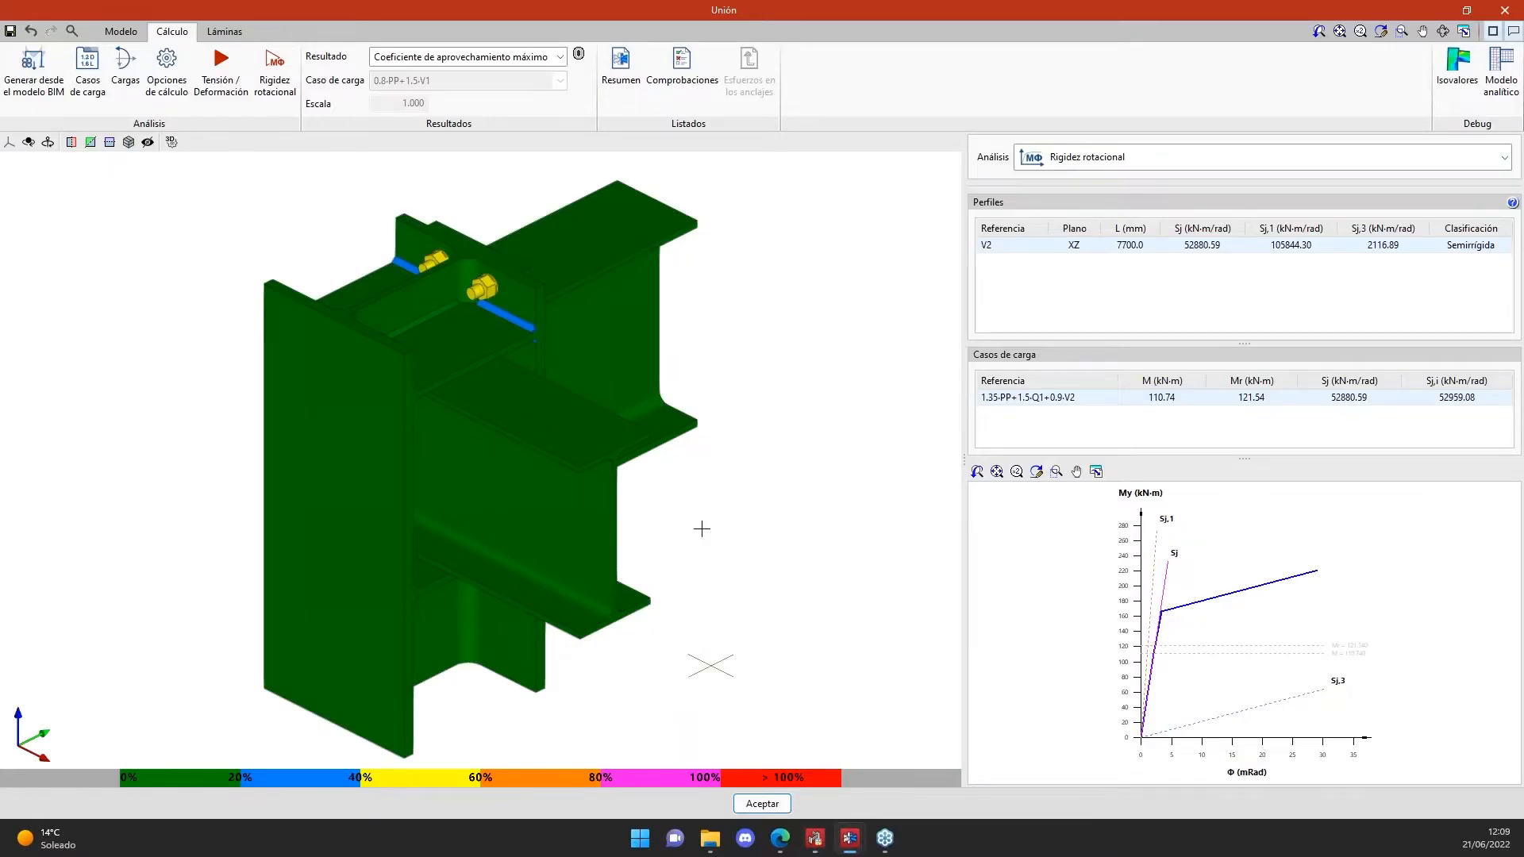
shift+middle_drag(798, 519, 440, 429)
shift+middle_drag(756, 635, 702, 625)
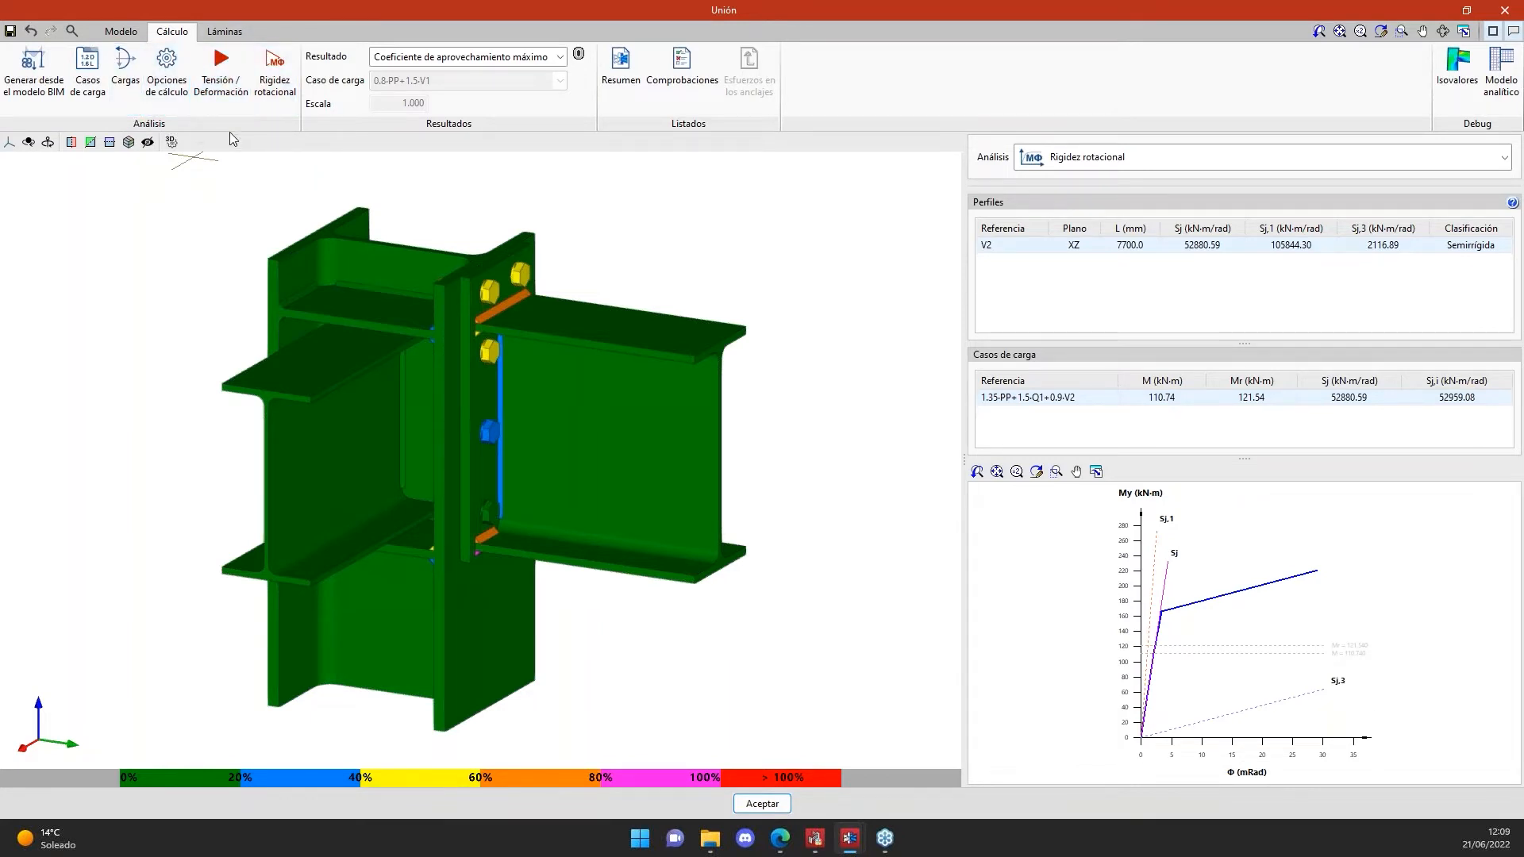
- Show the Tensión / Deformación results of the joint and review the plate deformation check for V1 - Alma
click(1068, 162)
click(1073, 182)
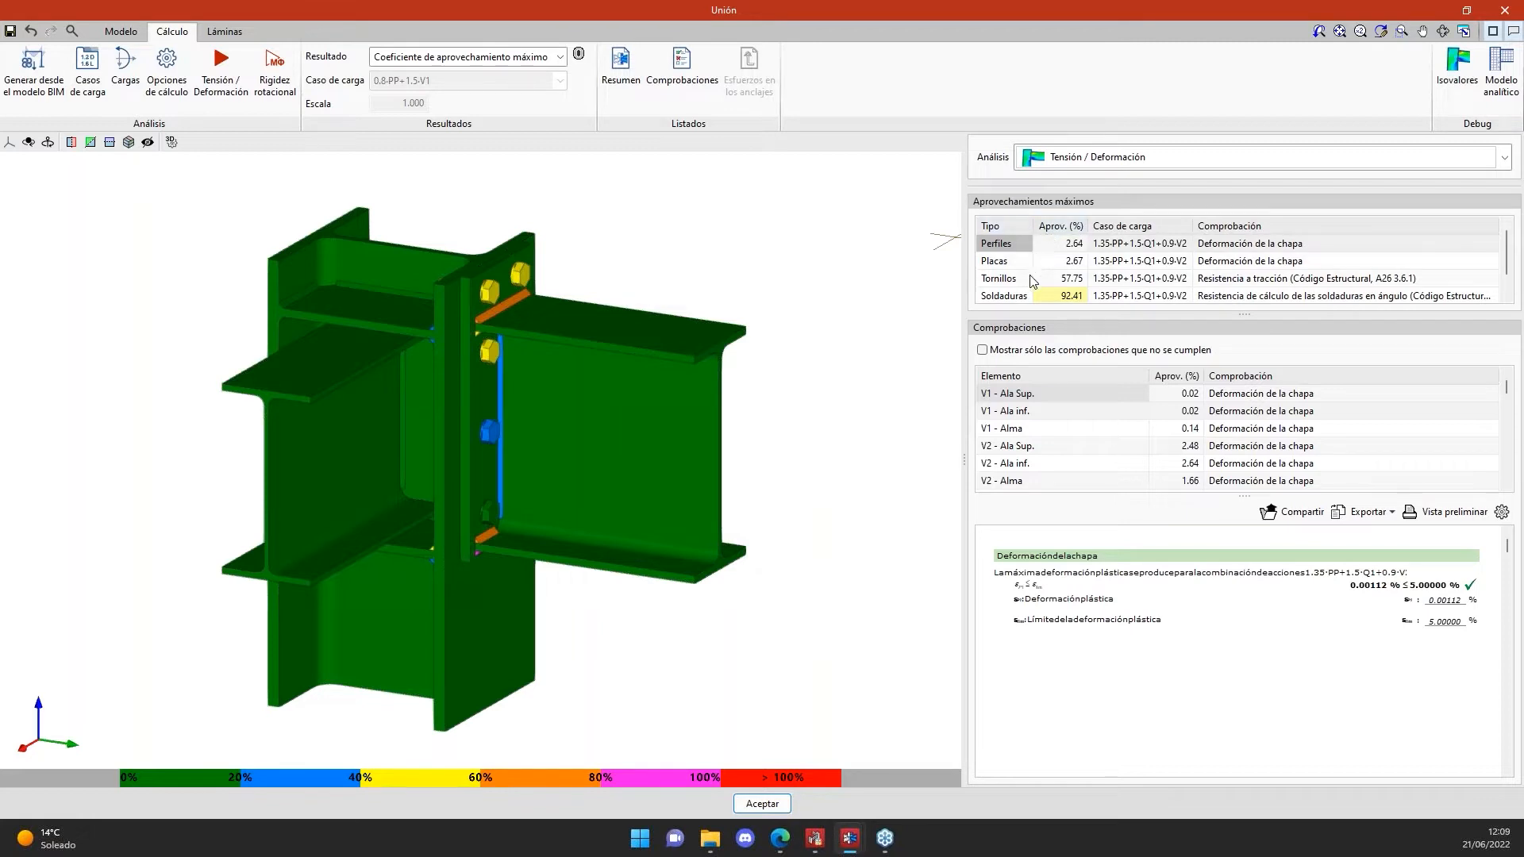
click(1024, 432)
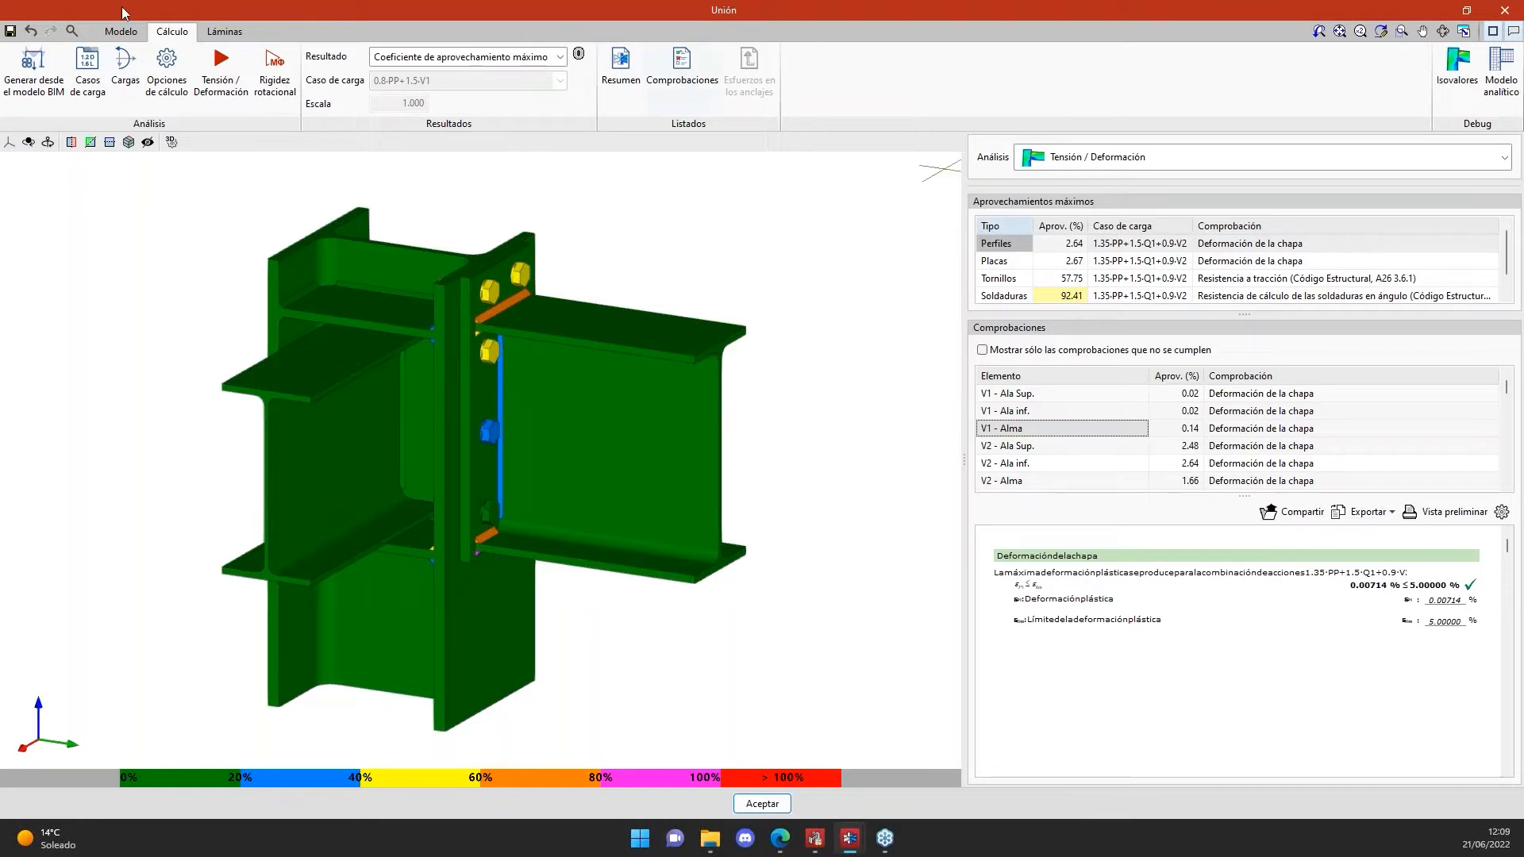
click(220, 90)
- Return to the Rigidez rotacional analysis results and inspect the joint's profile V1
click(1229, 158)
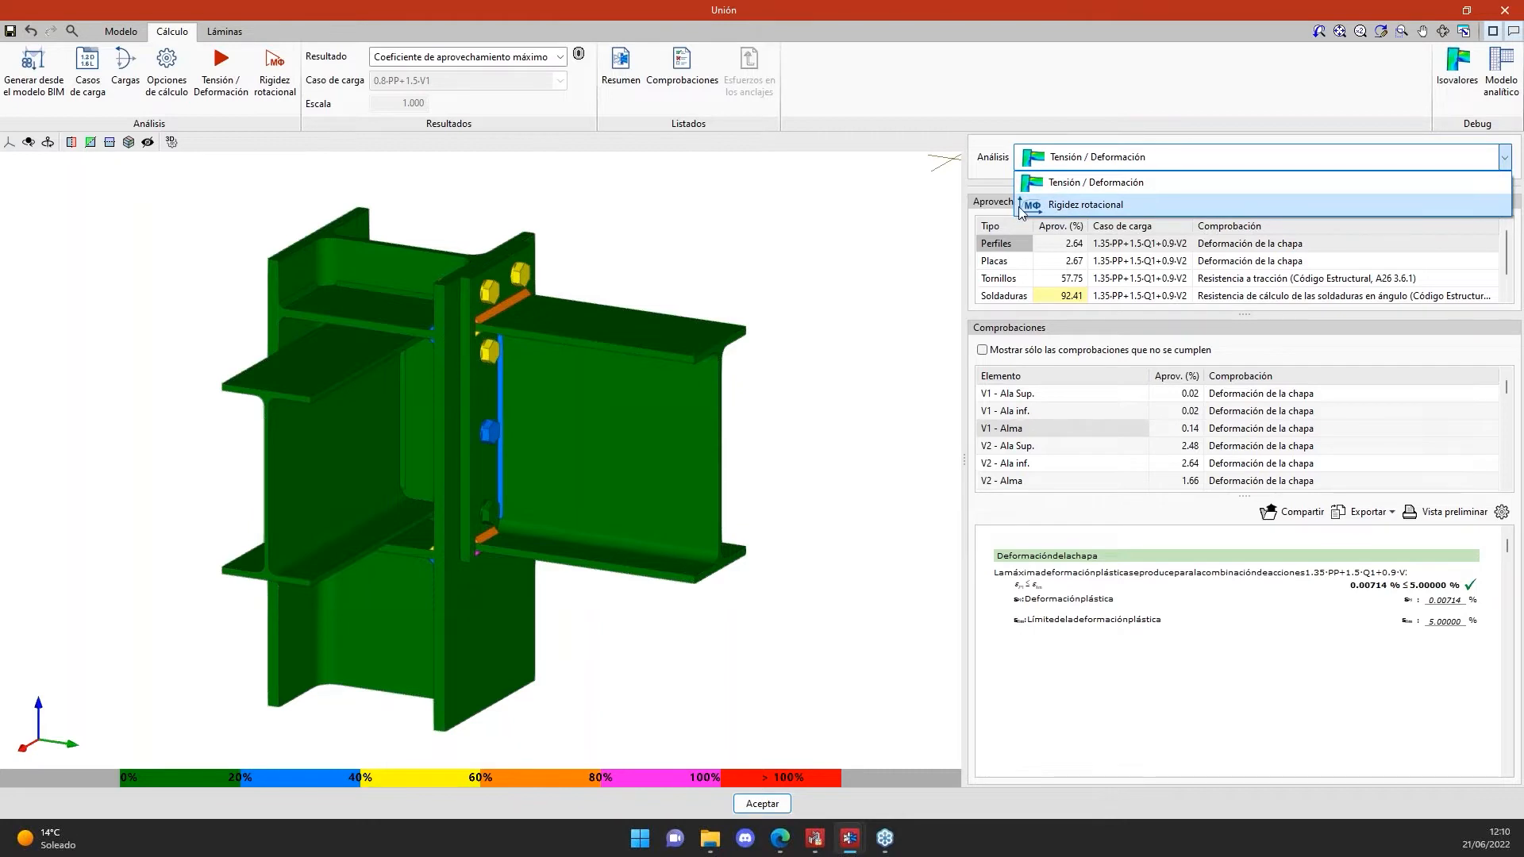
click(1110, 208)
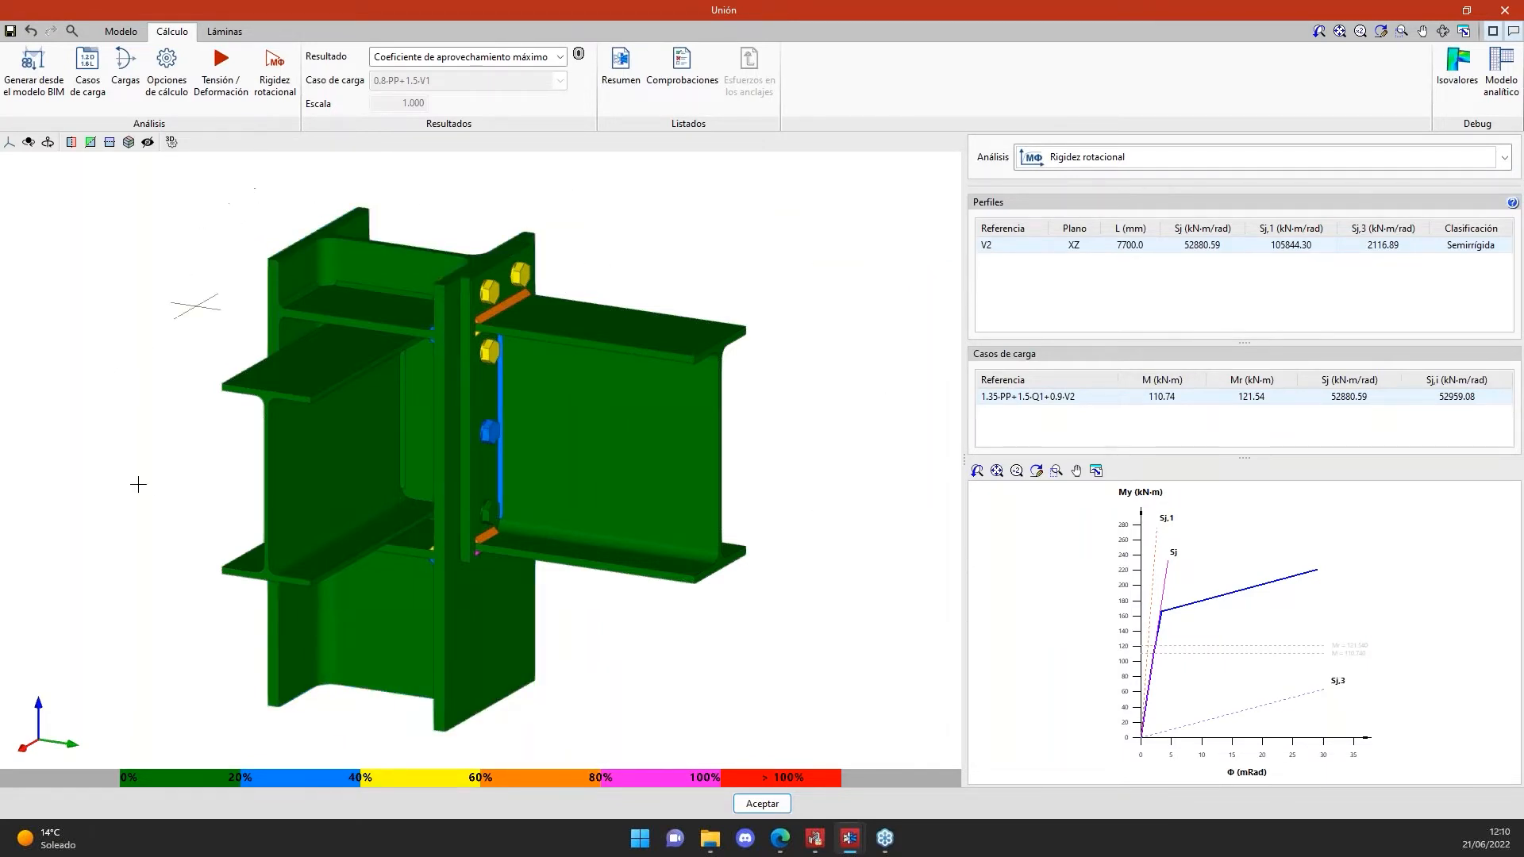
mouse_move(651, 482)
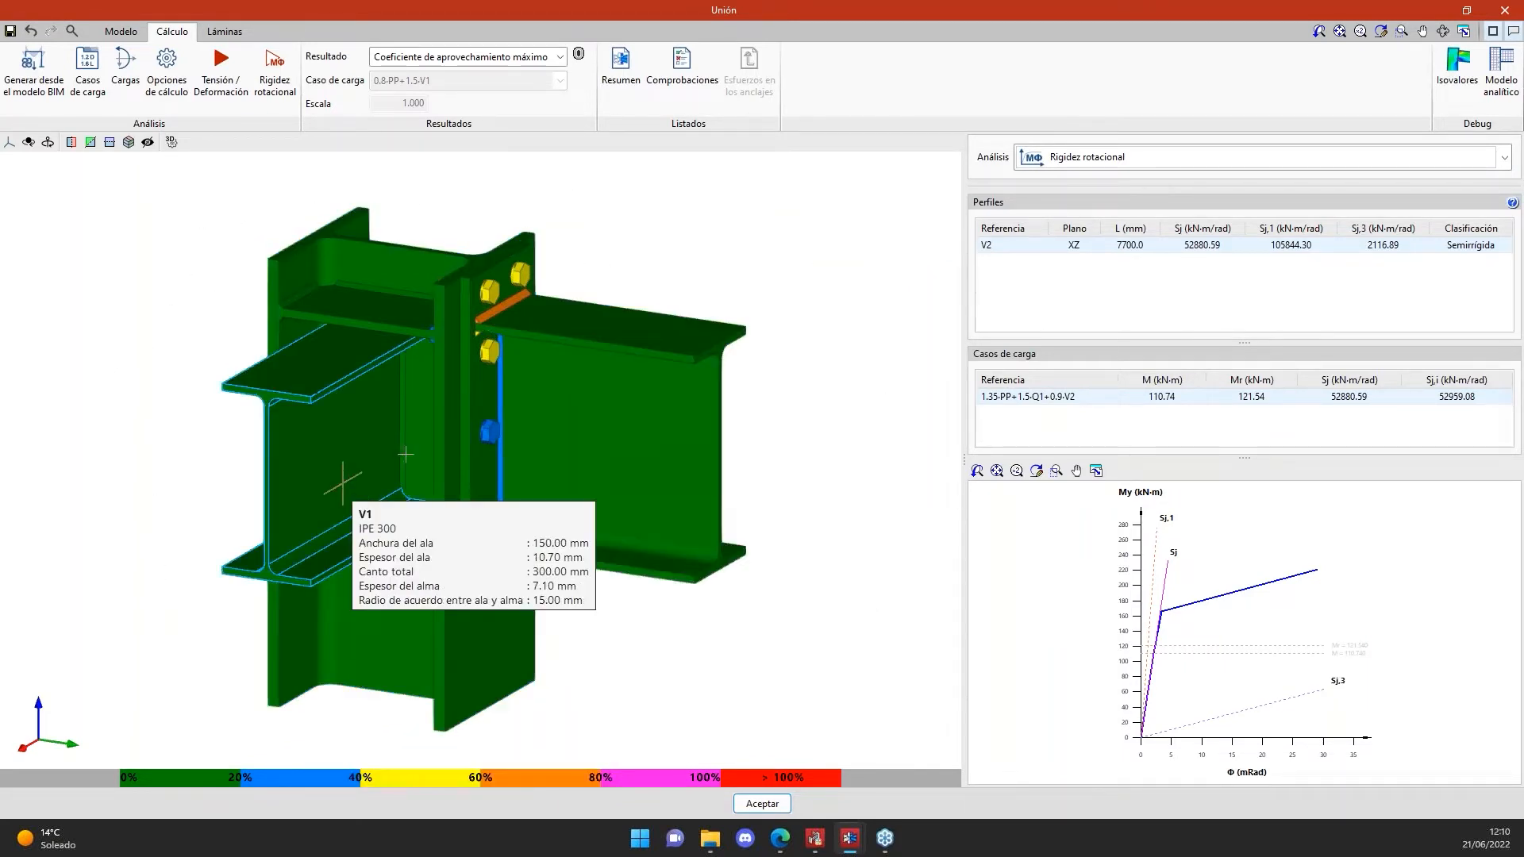
- Open the joint's loads and review the Tensión / Deformación and Rigidez rotacional forces of profile V1
click(123, 94)
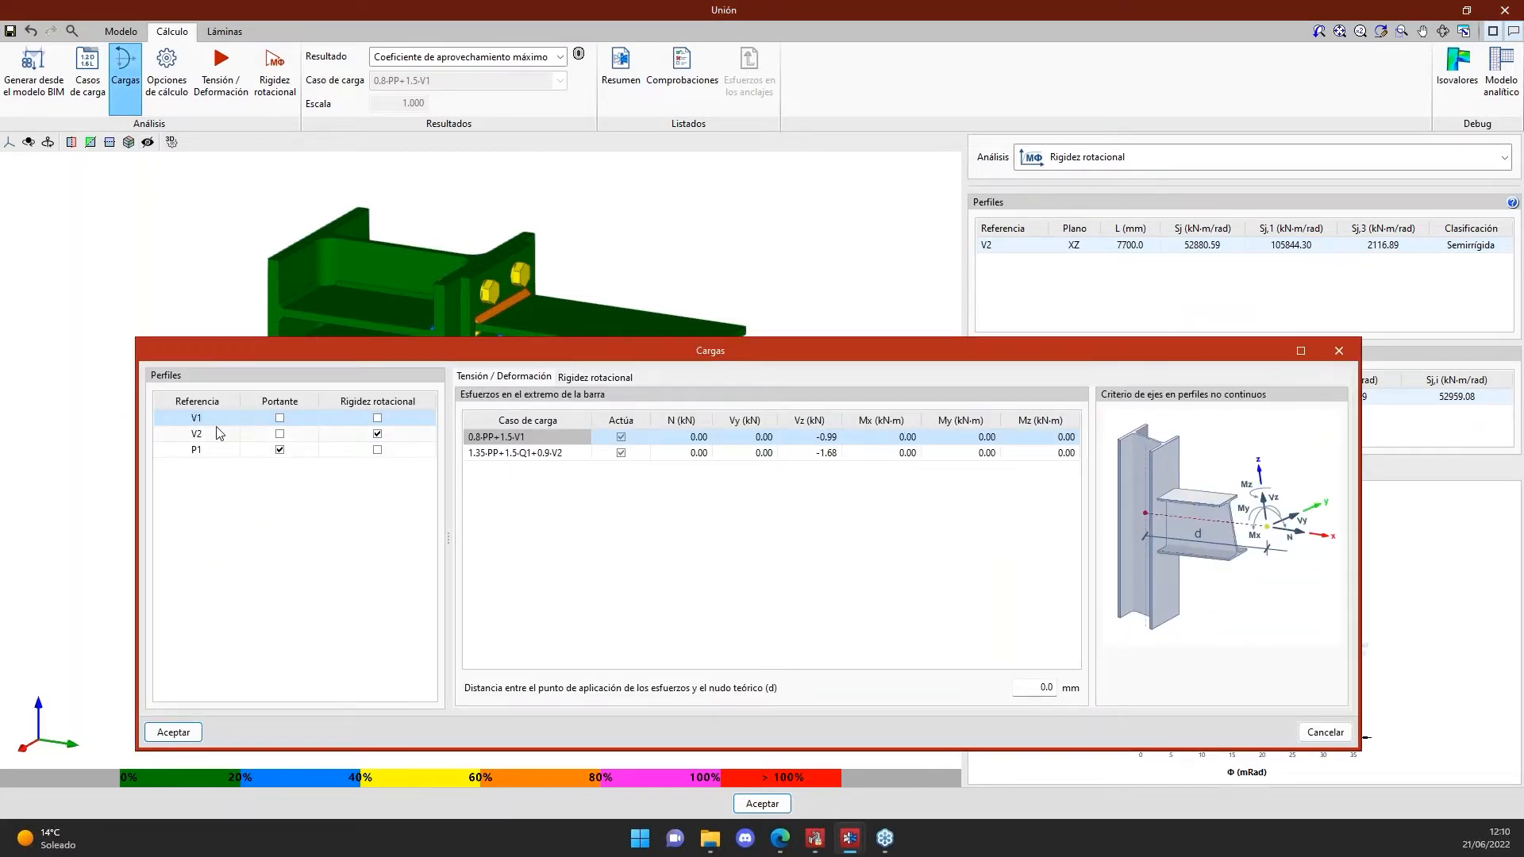
drag(289, 358, 785, 208)
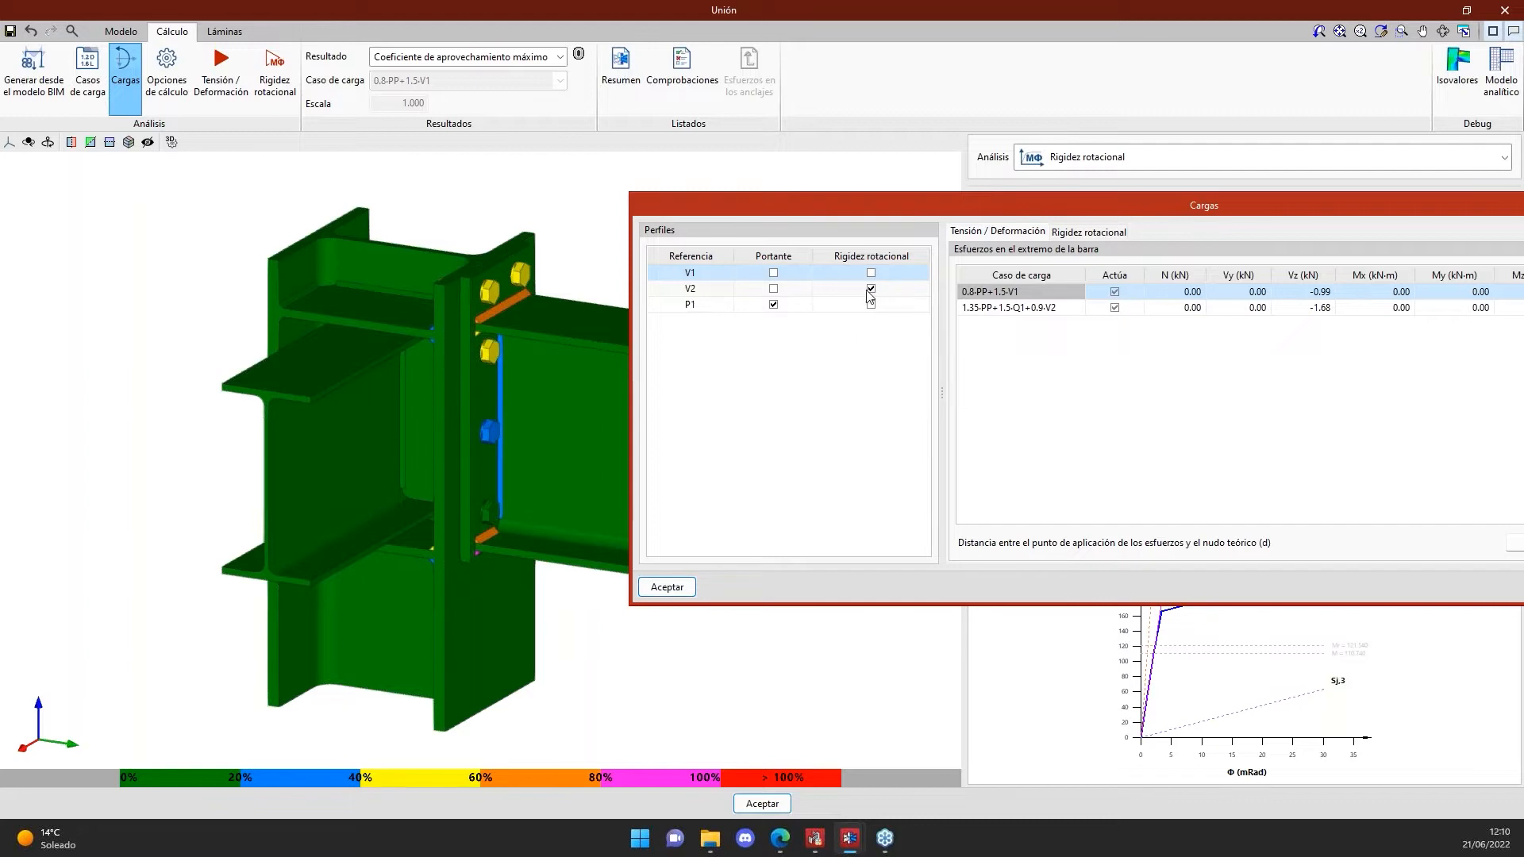
drag(914, 209, 445, 234)
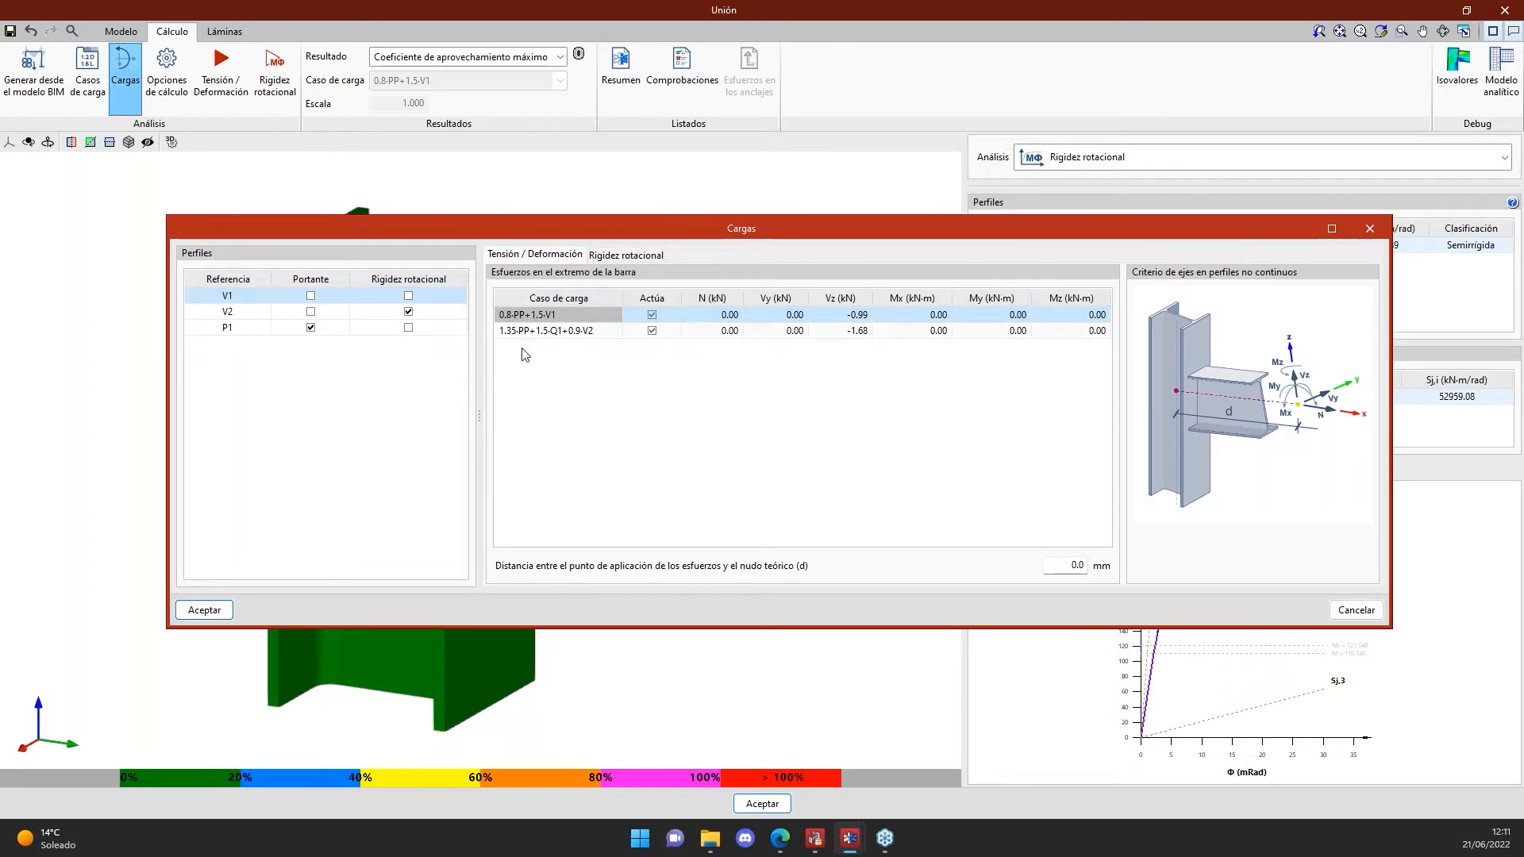
click(604, 256)
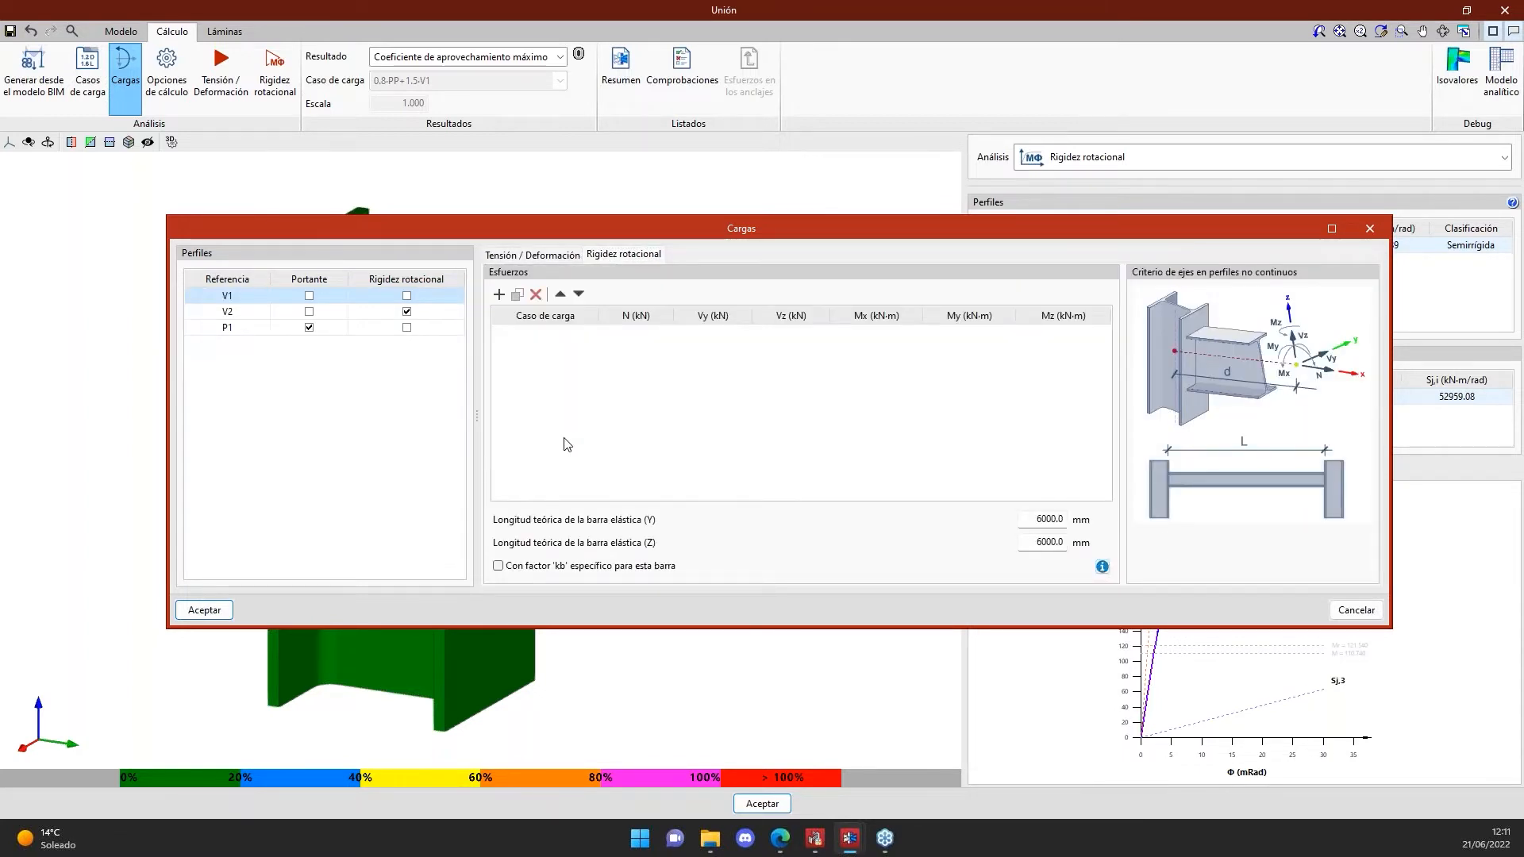
- Examine the rotational stiffness forces of profile V2 alongside its Tensión / Deformación loads
click(254, 314)
click(630, 261)
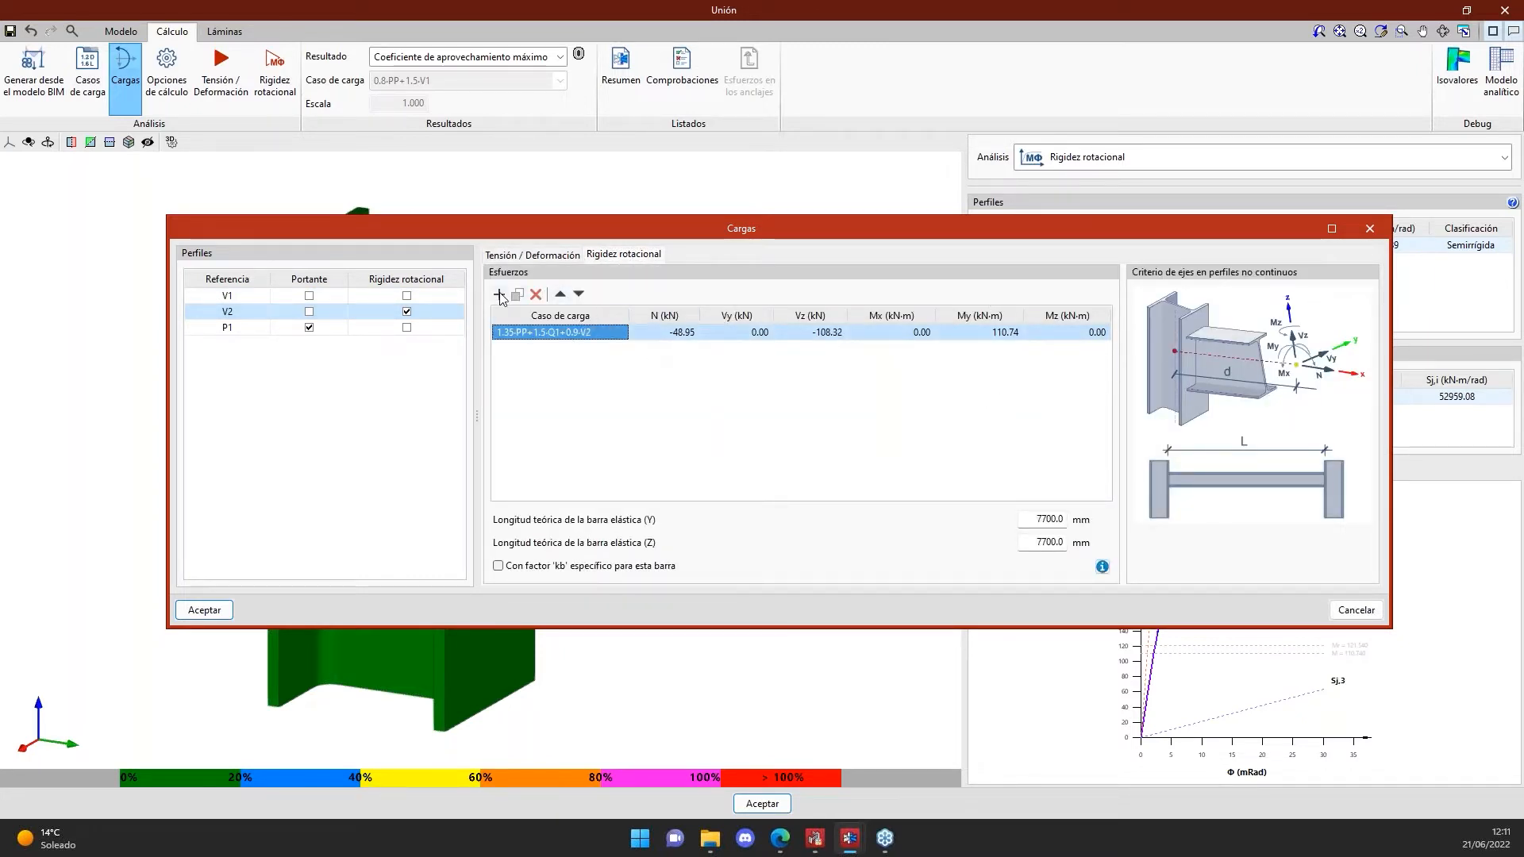
click(518, 255)
click(622, 256)
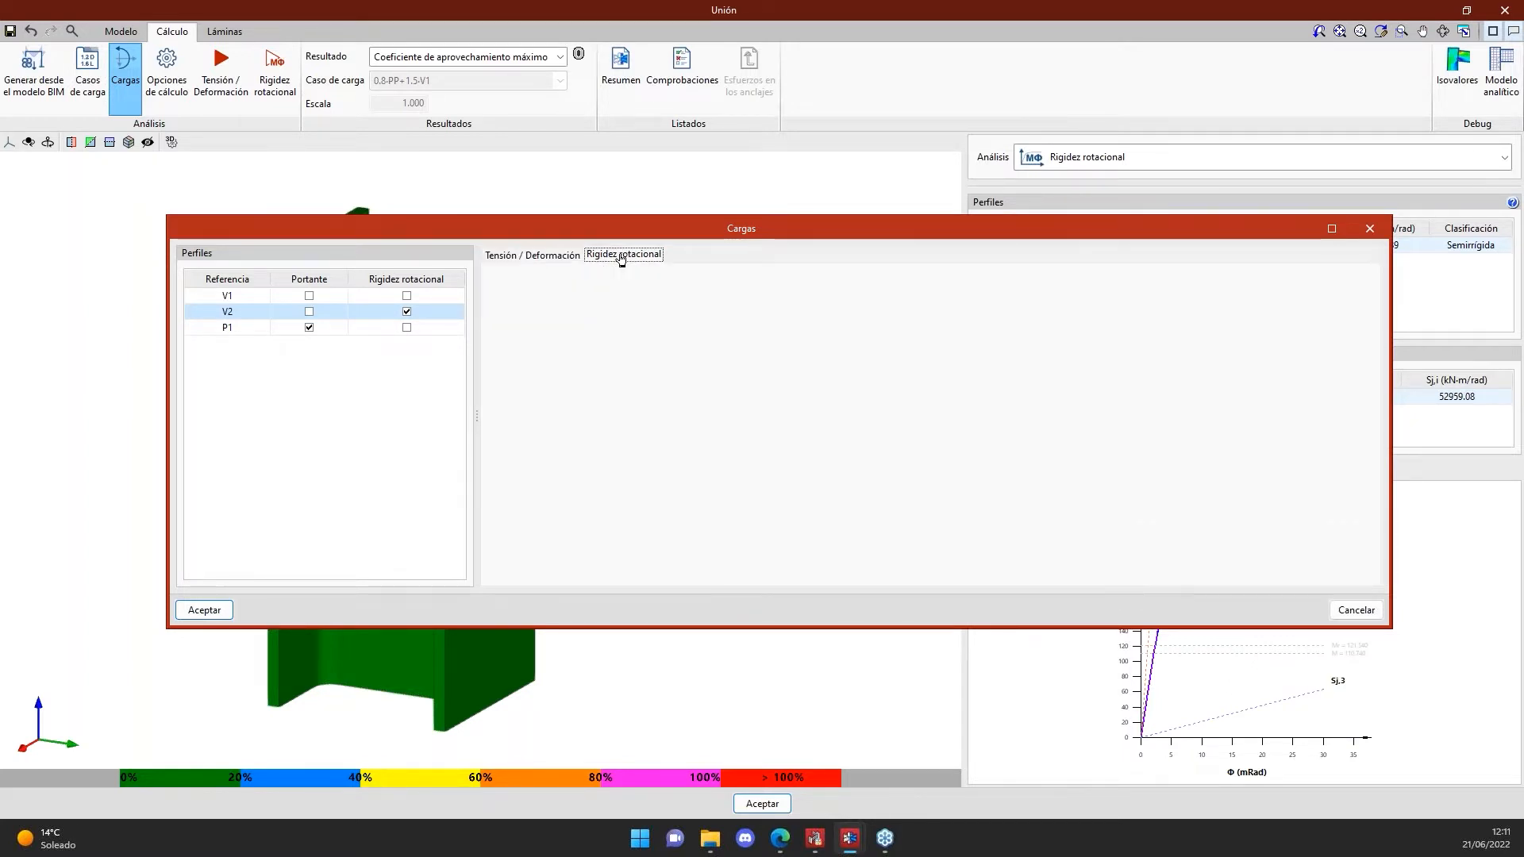
- Compare the Tensión / Deformación forces of profile V2 with its Rigidez rotacional forces, keeping the joint model in view
click(536, 256)
click(594, 256)
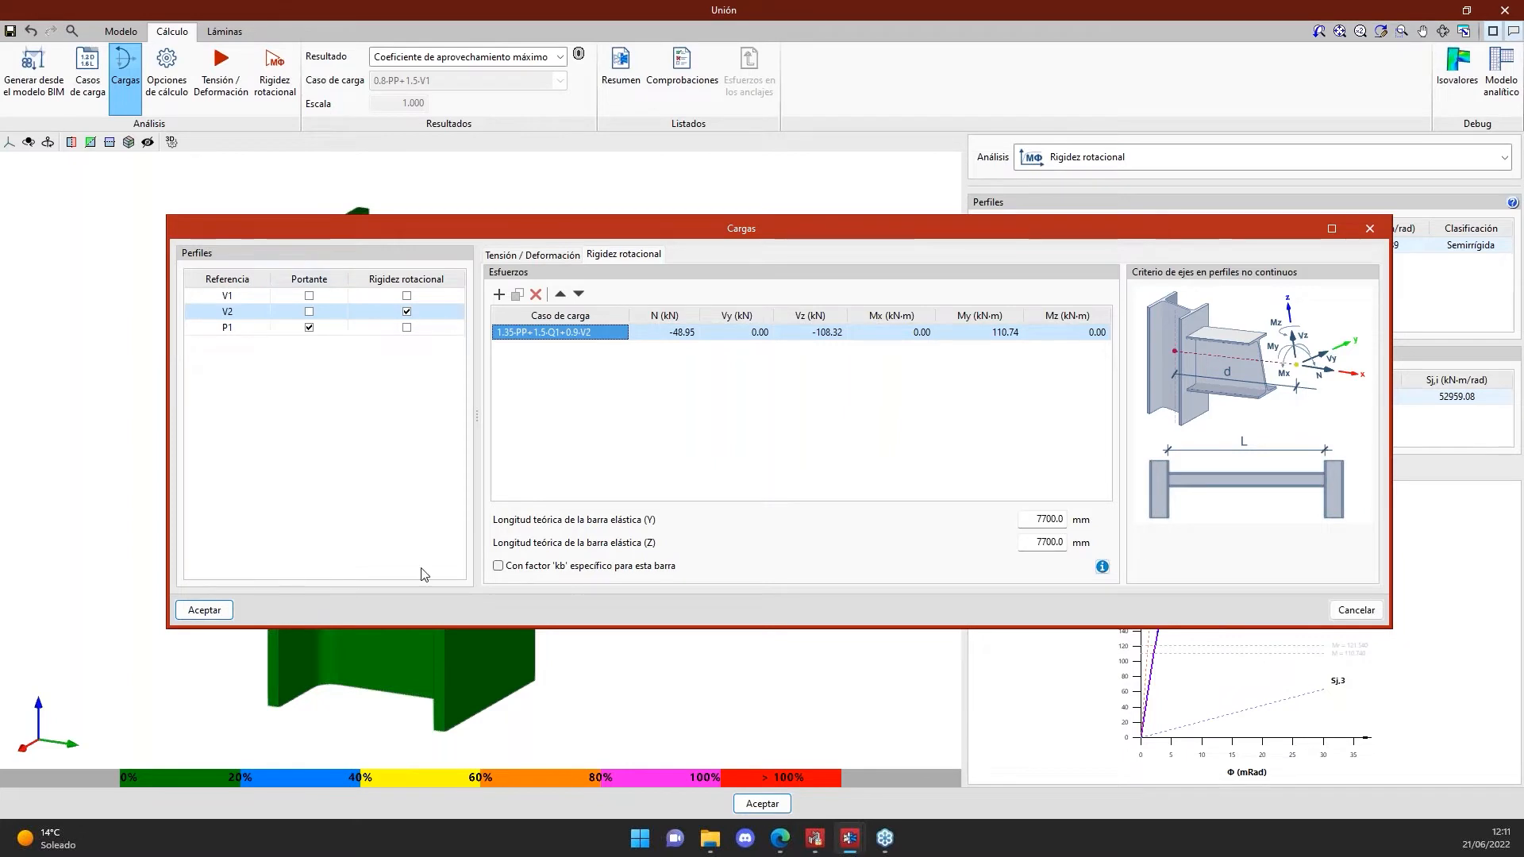
drag(492, 239, 865, 395)
click(880, 414)
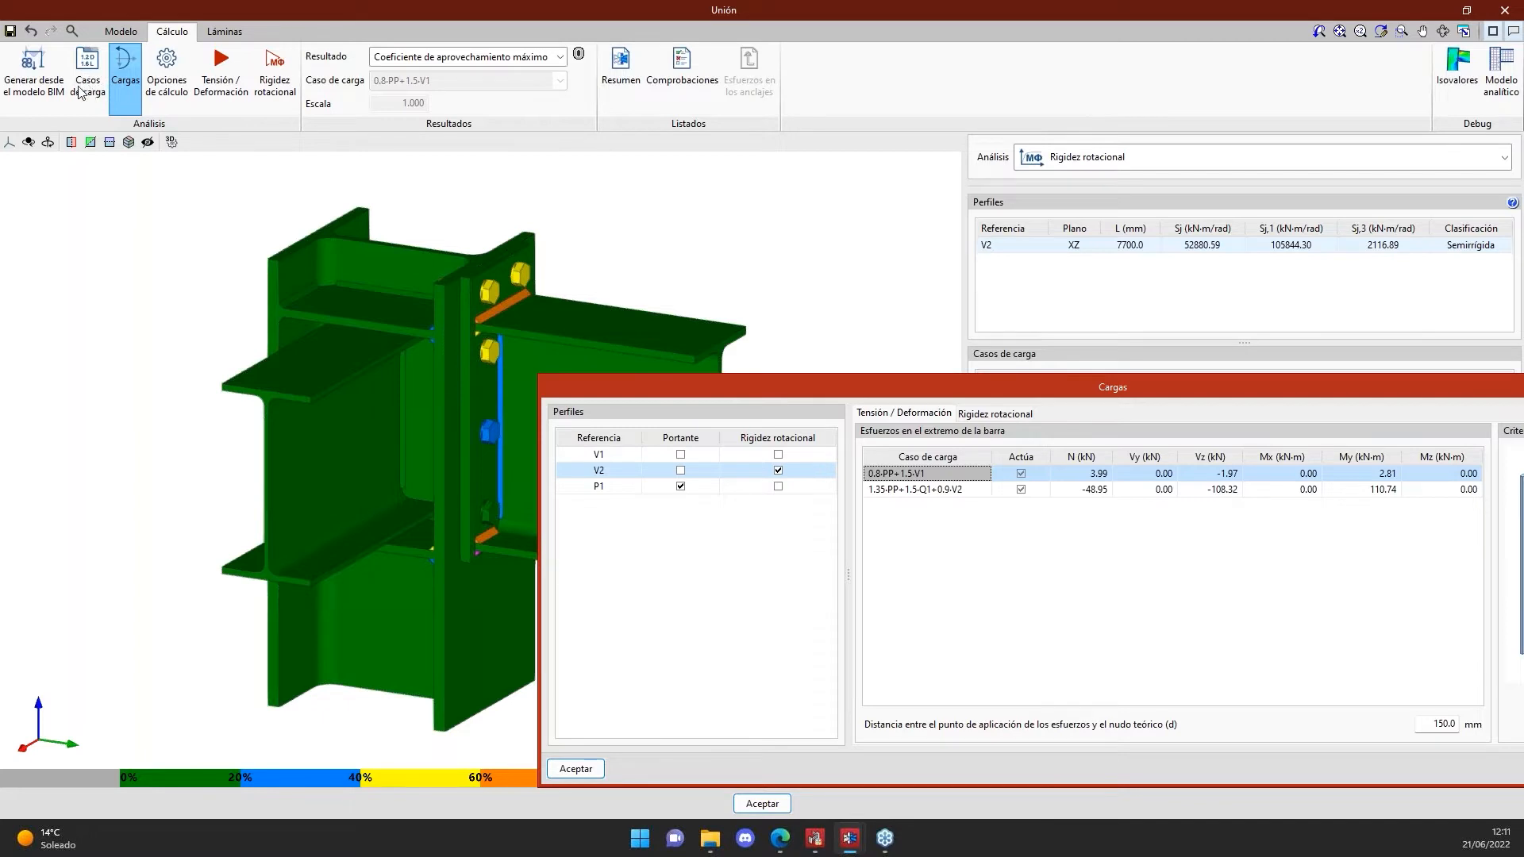
drag(1191, 388, 1064, 304)
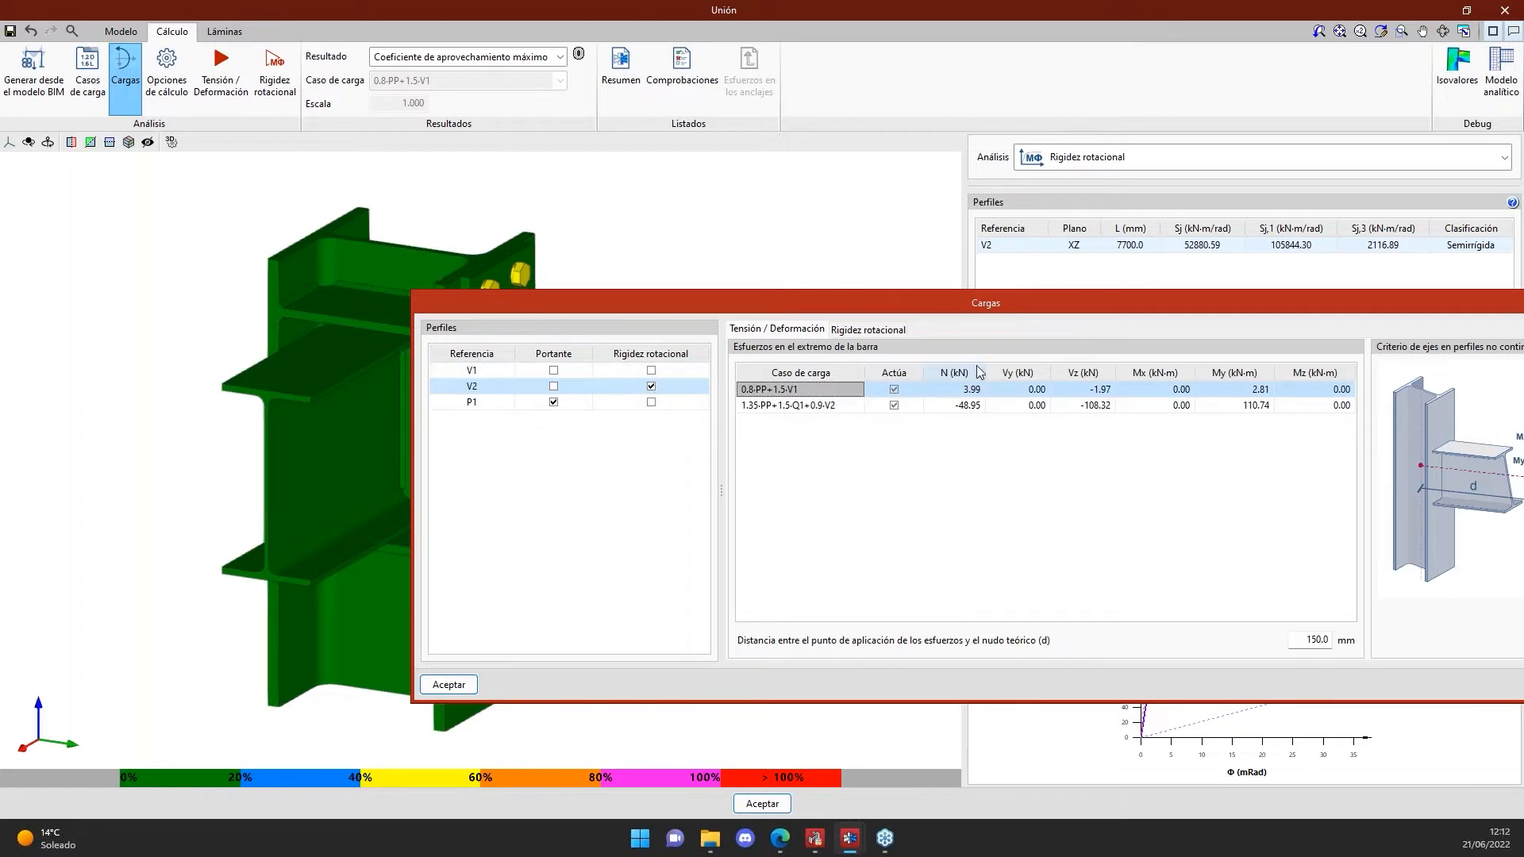
- Check the Tensión / Deformación forces of profile V1 against those of V2, and review the Rigidez rotacional load case of V2
click(484, 370)
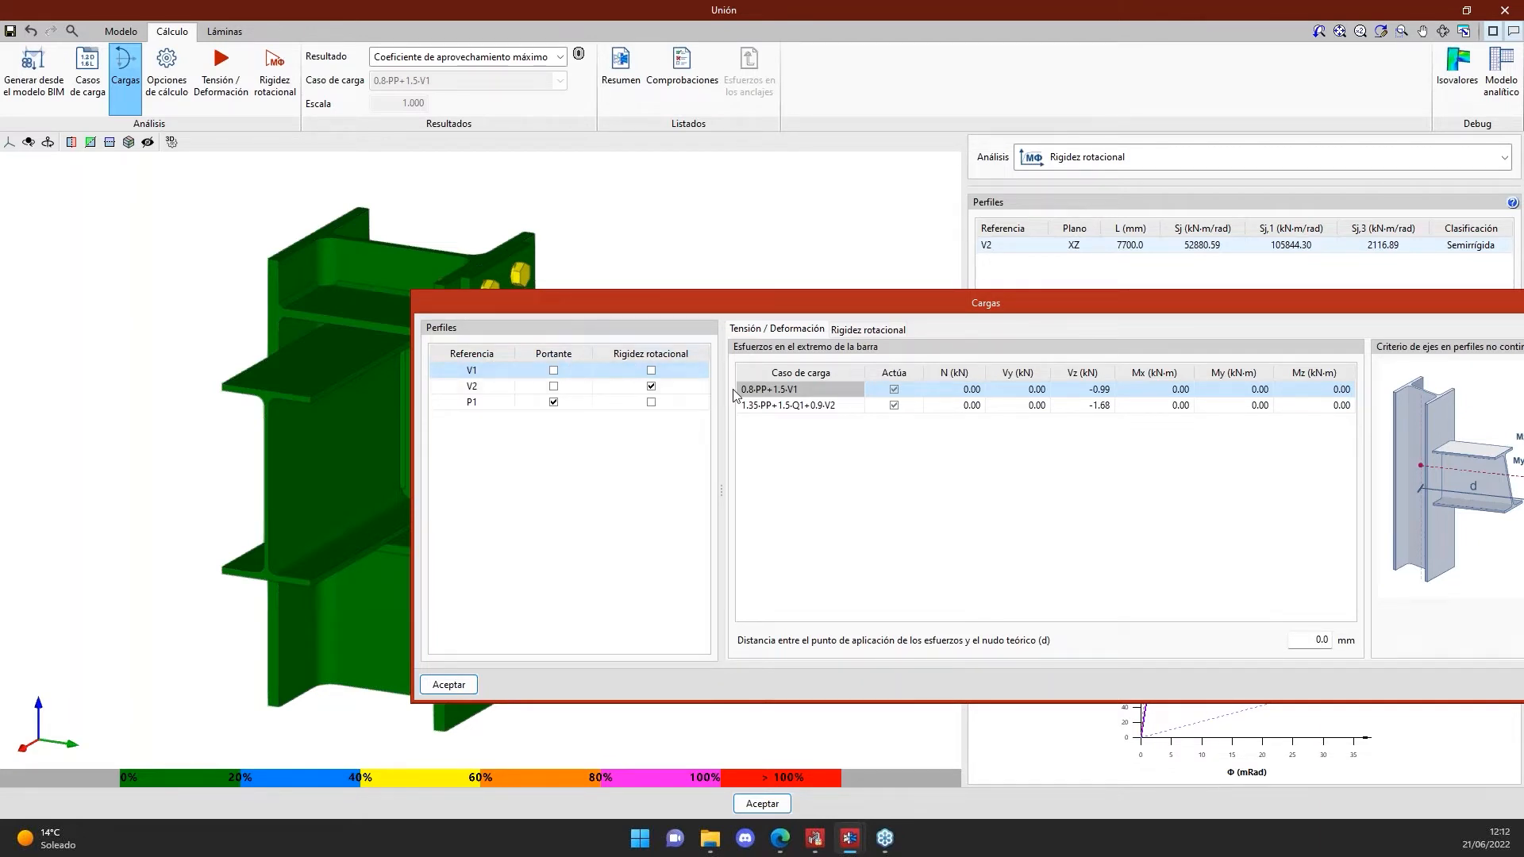
click(489, 389)
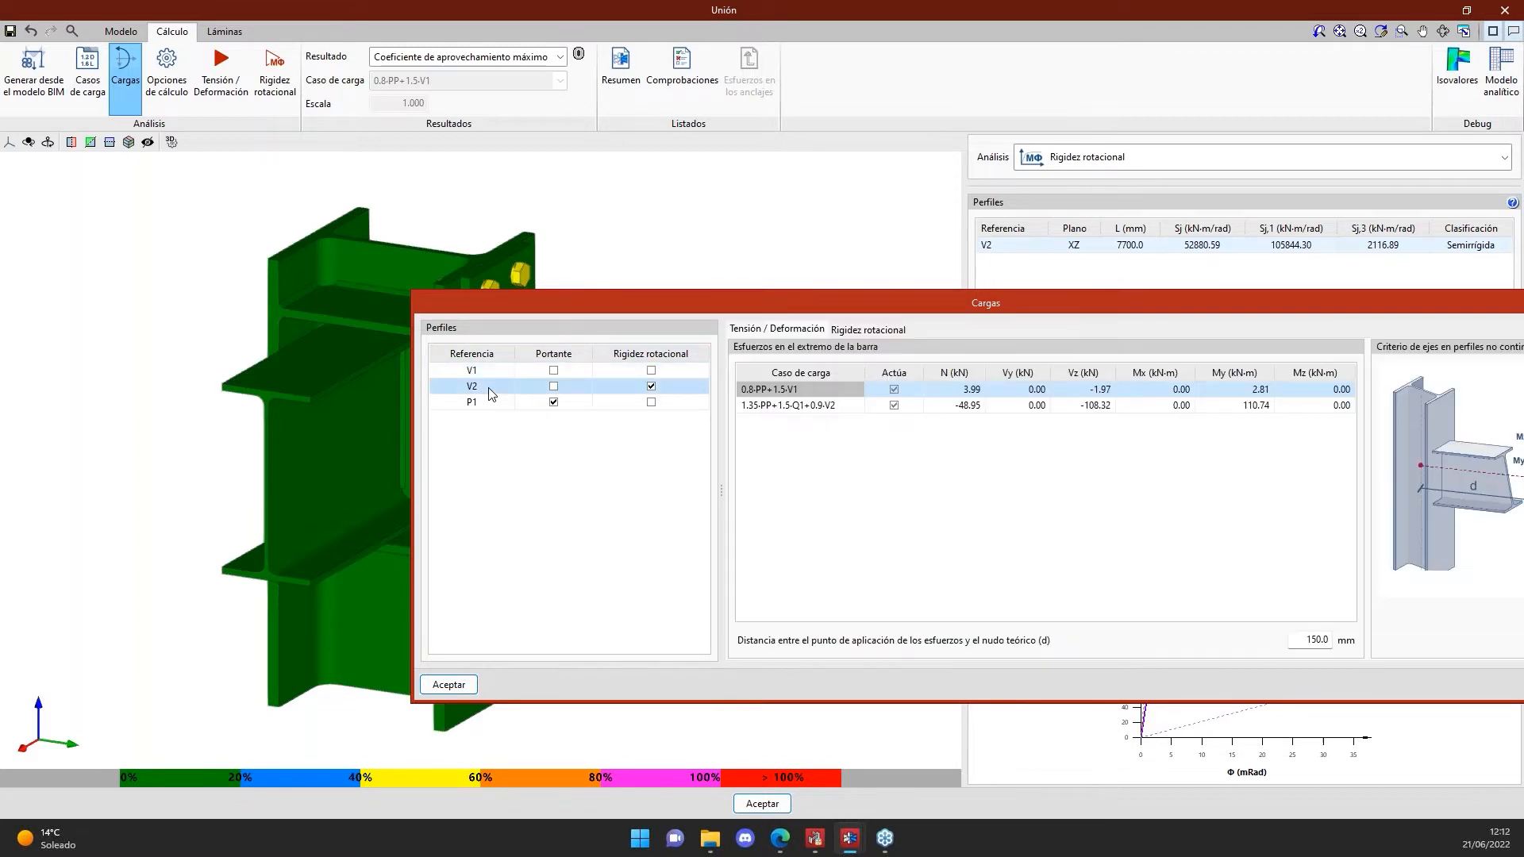
click(855, 330)
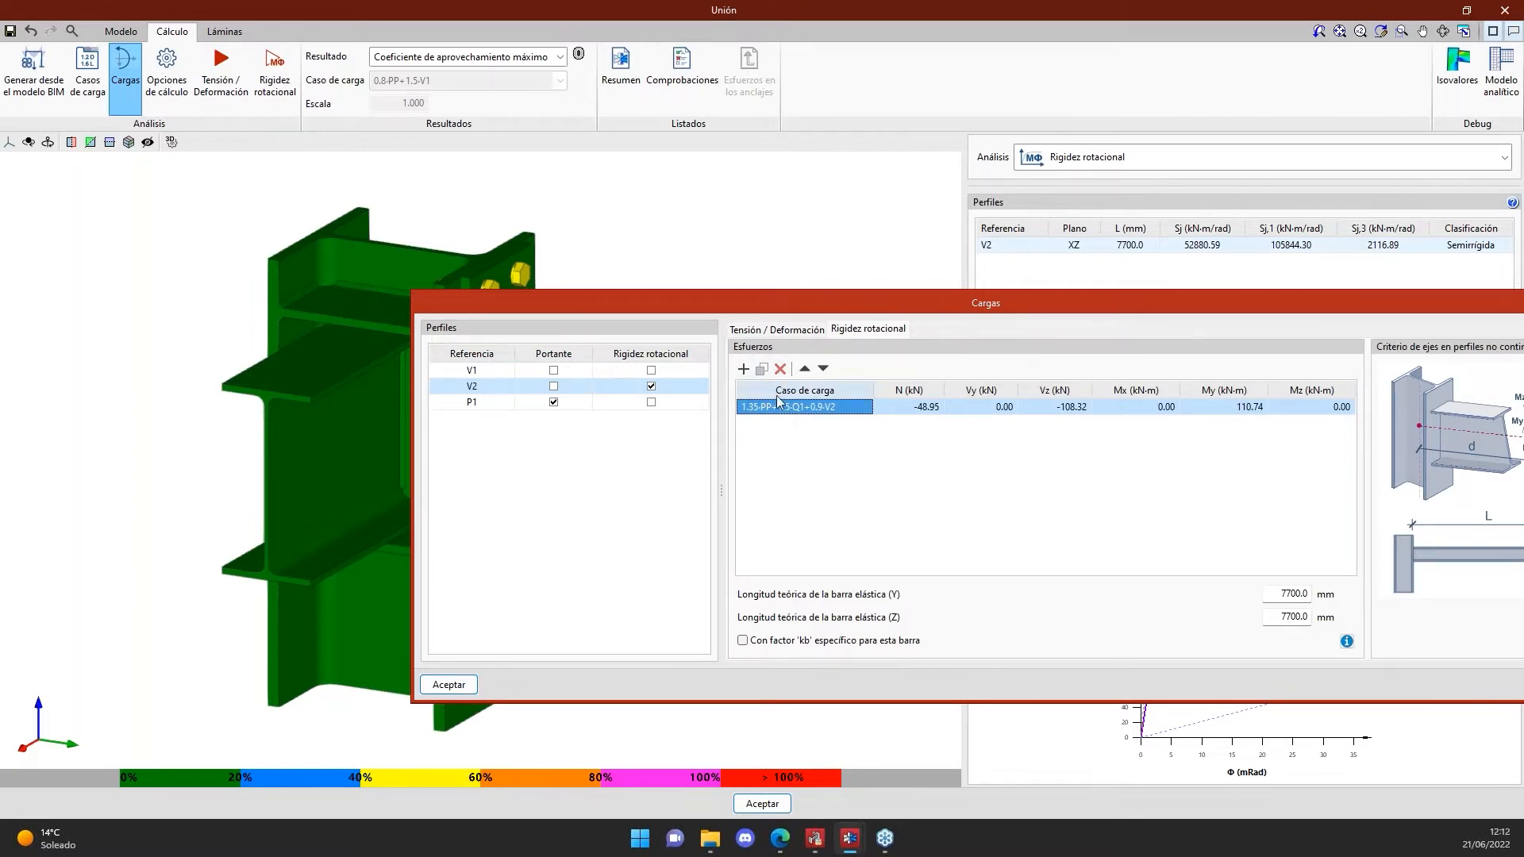
drag(566, 308, 627, 440)
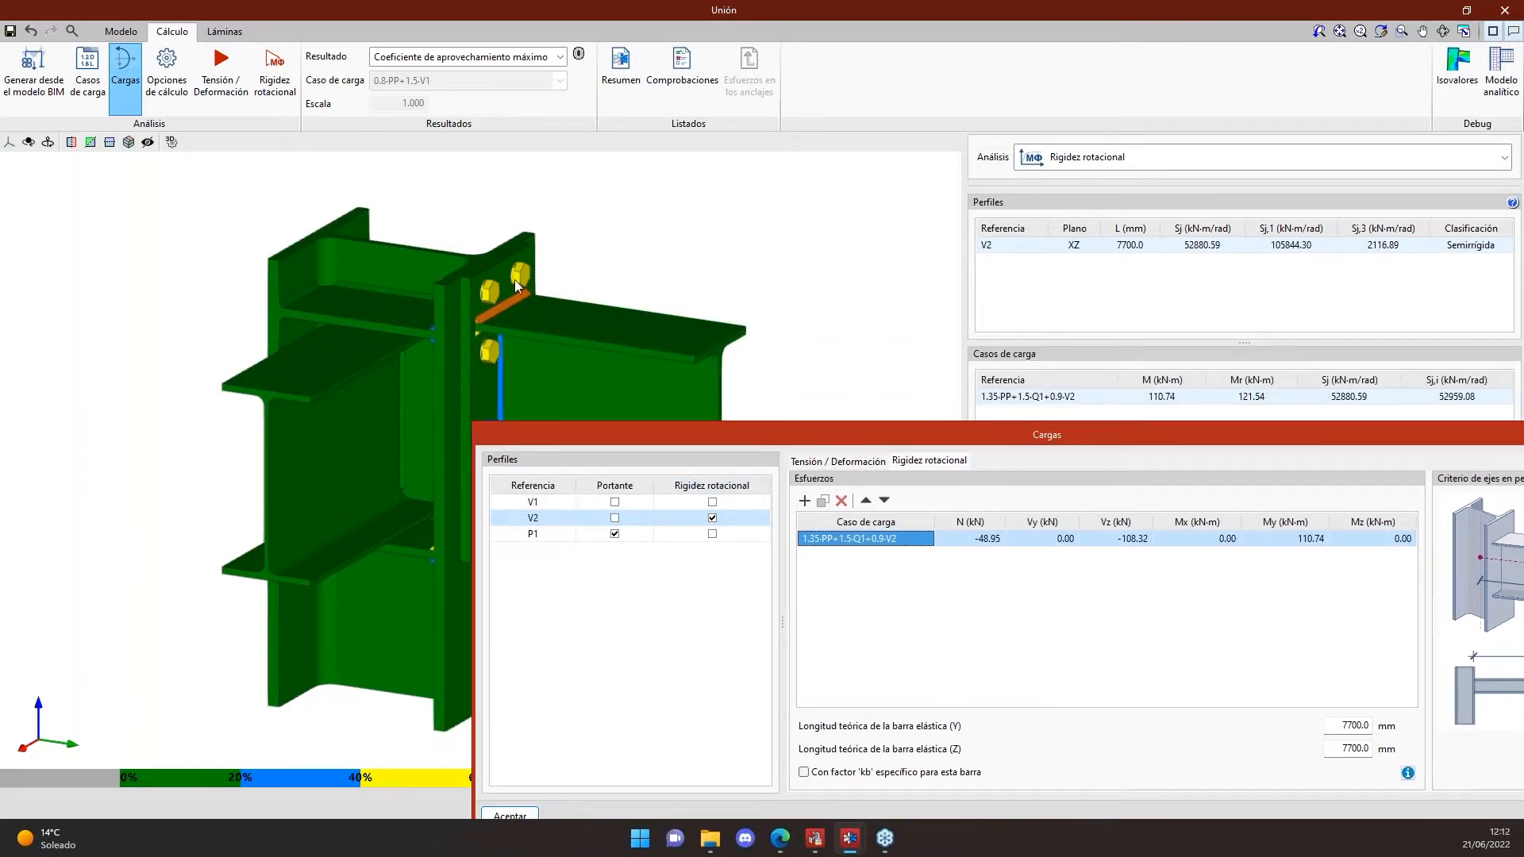
drag(935, 444, 752, 300)
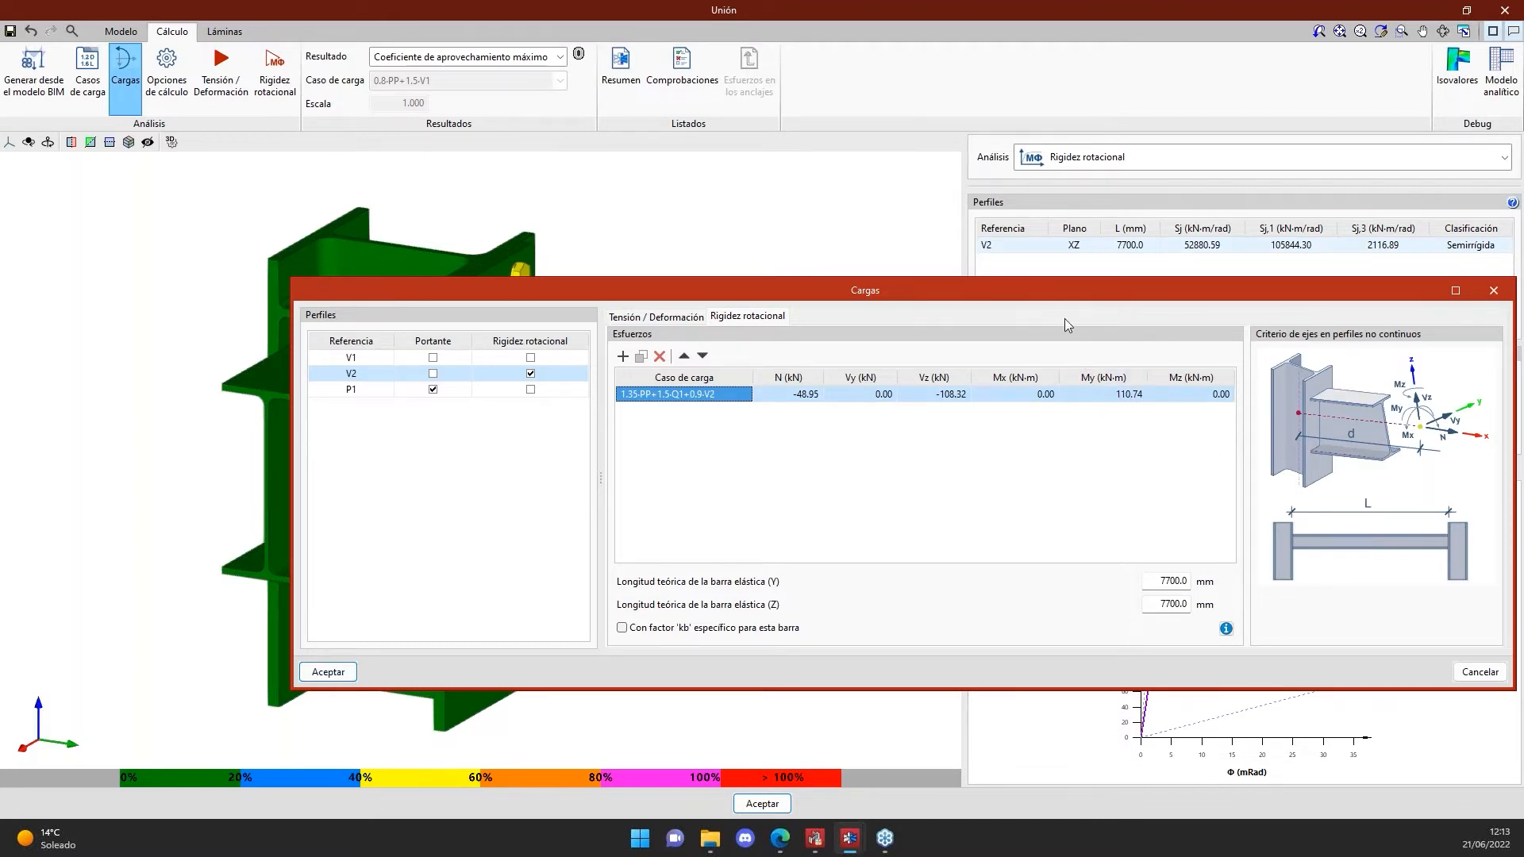
drag(1059, 300, 920, 181)
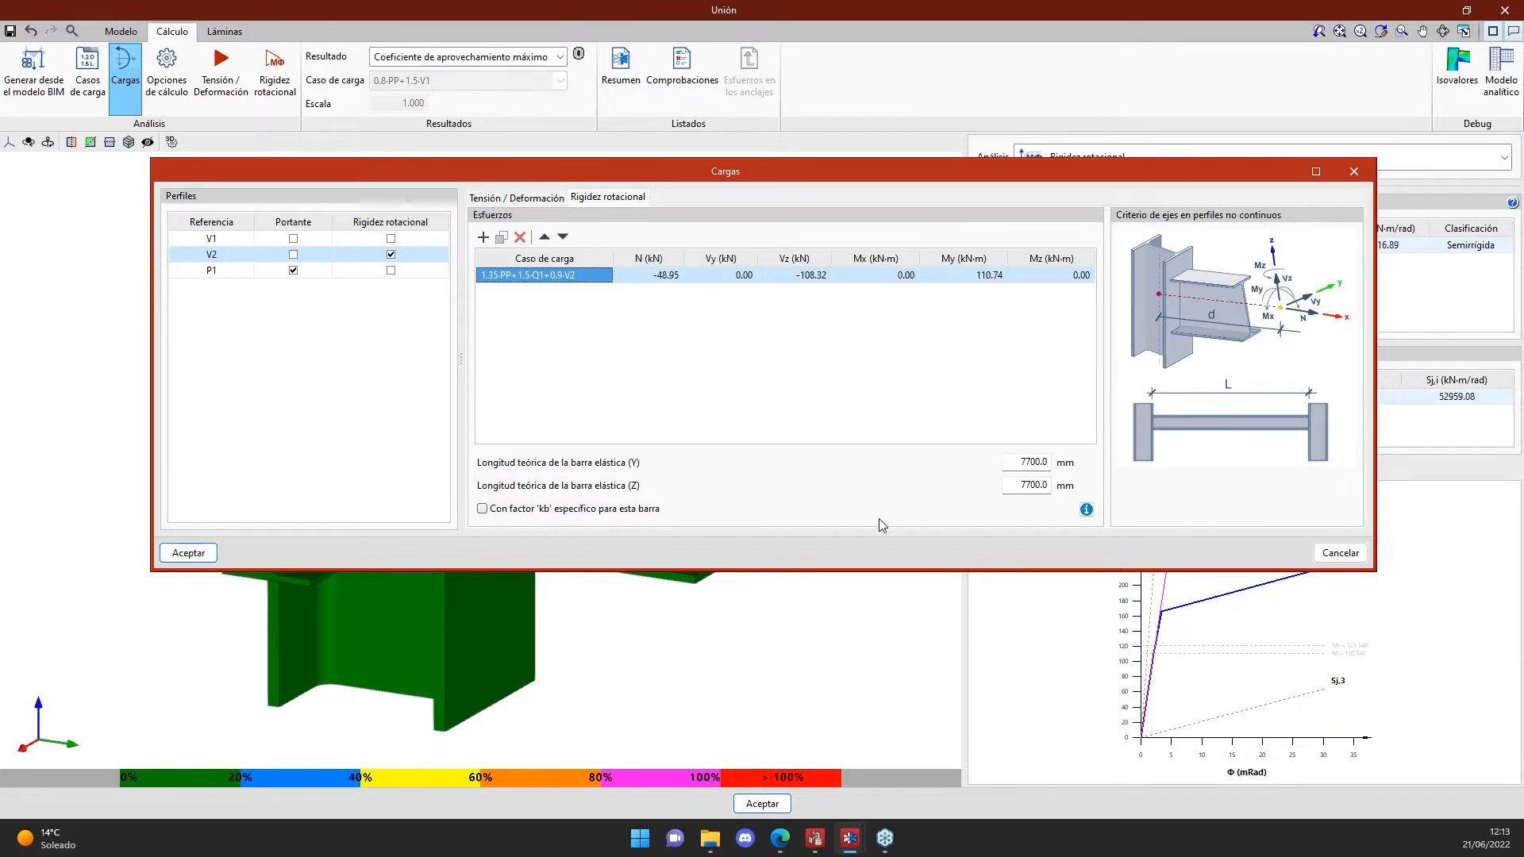
- Try a specific 'kb' factor of 25 for profile V2 in its Rigidez rotacional loads
click(482, 508)
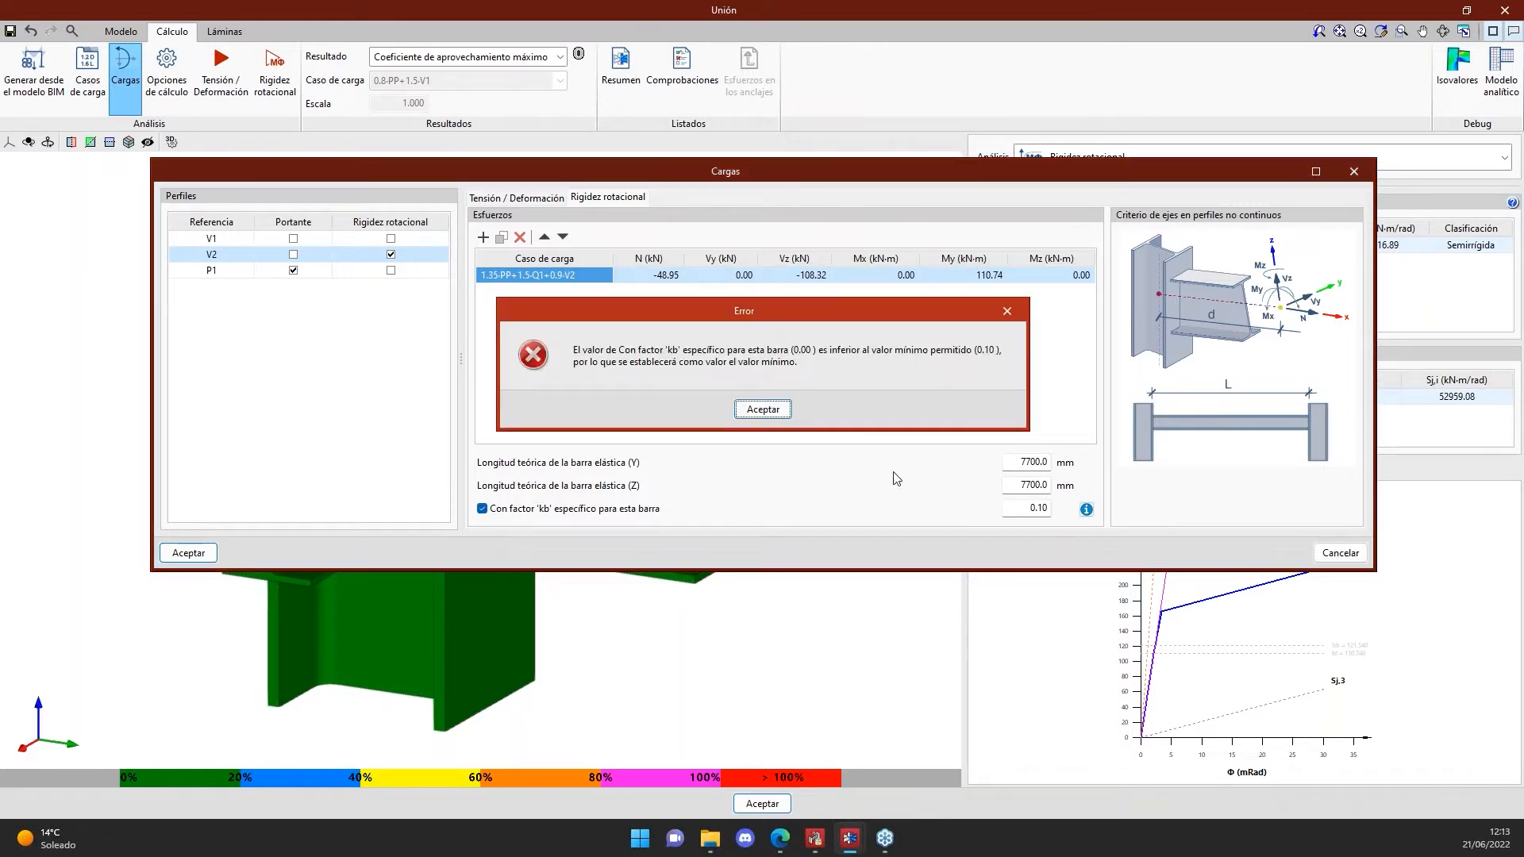
click(763, 410)
click(1018, 508)
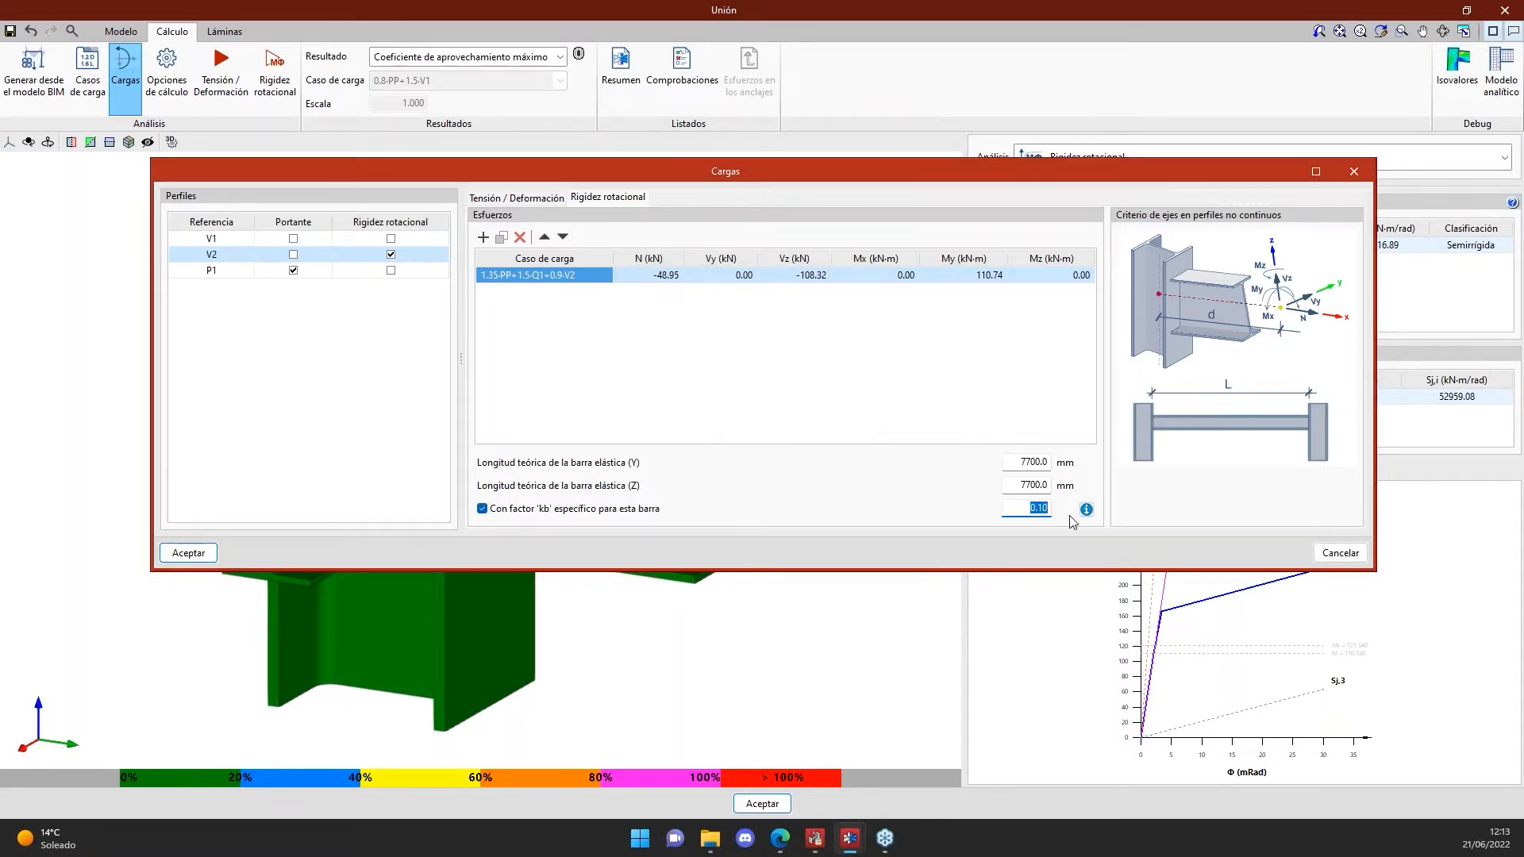
text(25)
key(Tab)
click(564, 510)
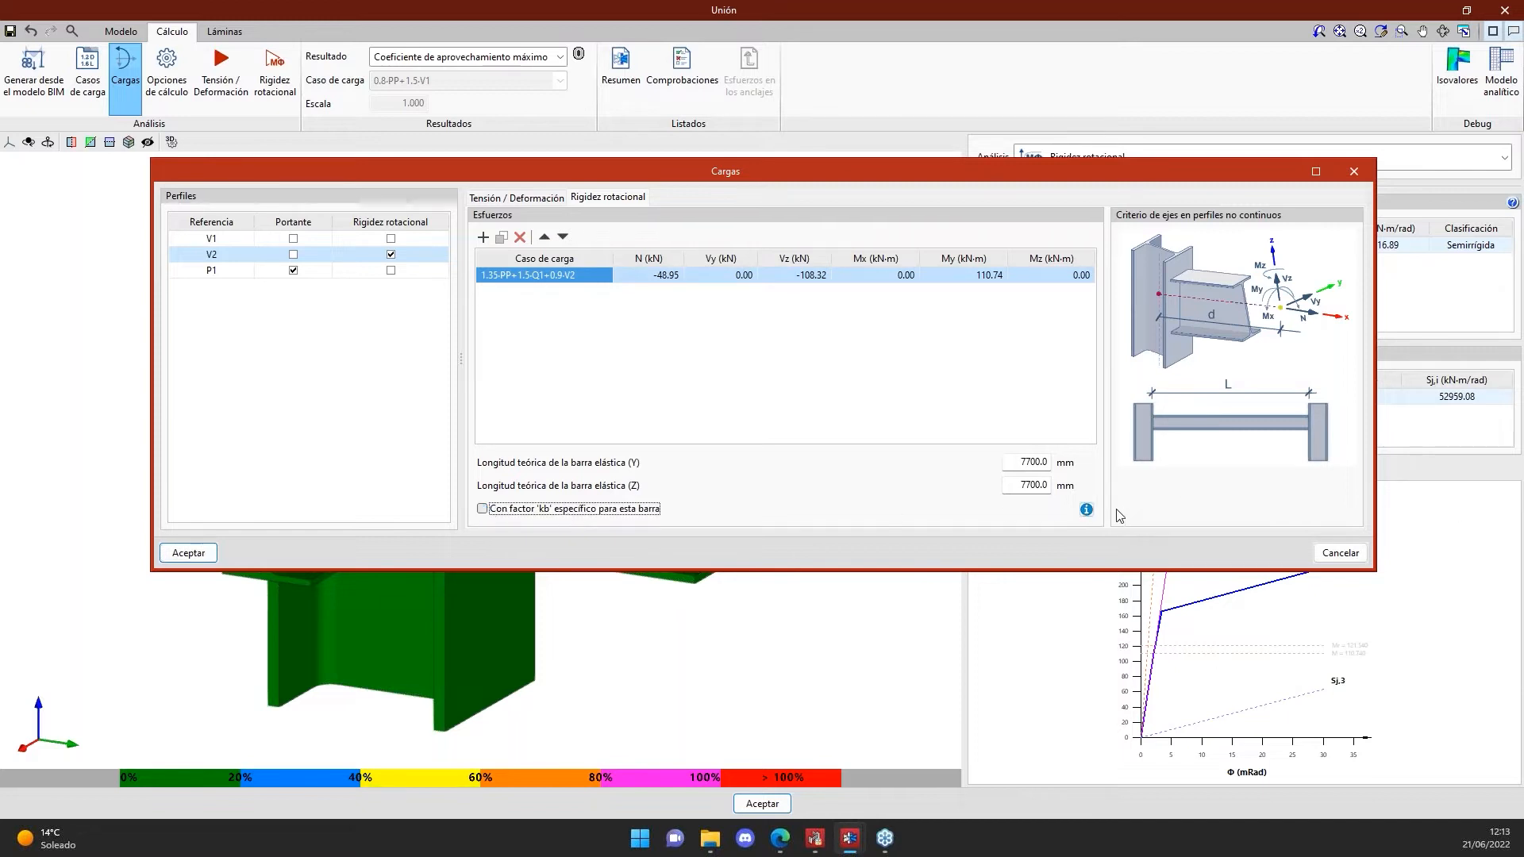
- Consult the Factor kb classification diagram for rigid, semi-rigid and pinned joints, and leave the loads without saving changes
click(1086, 510)
drag(793, 181, 1279, 328)
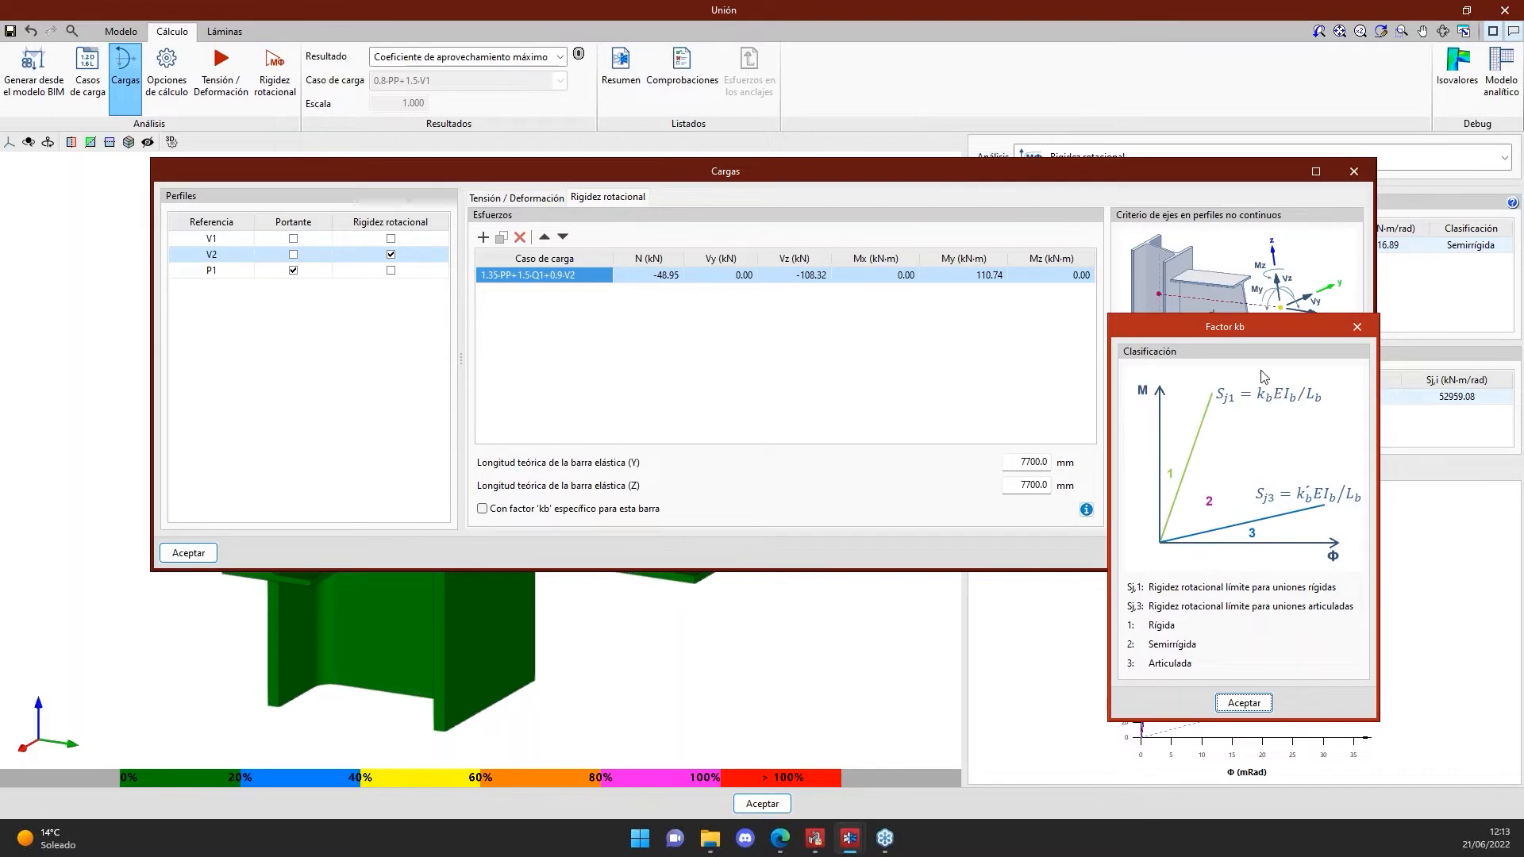
drag(1245, 331, 1175, 298)
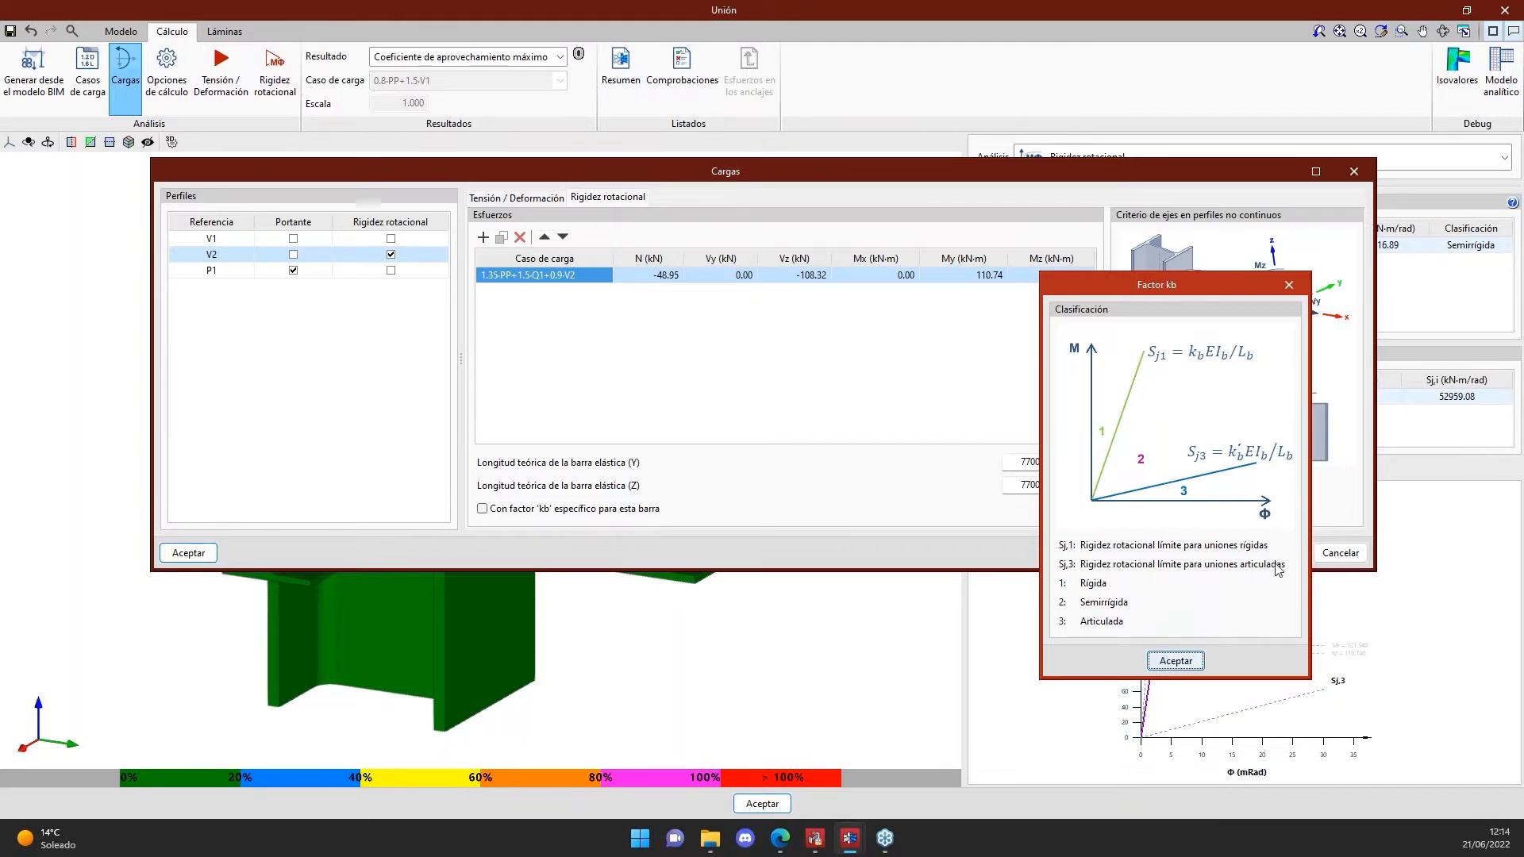
click(1176, 660)
mouse_move(849, 839)
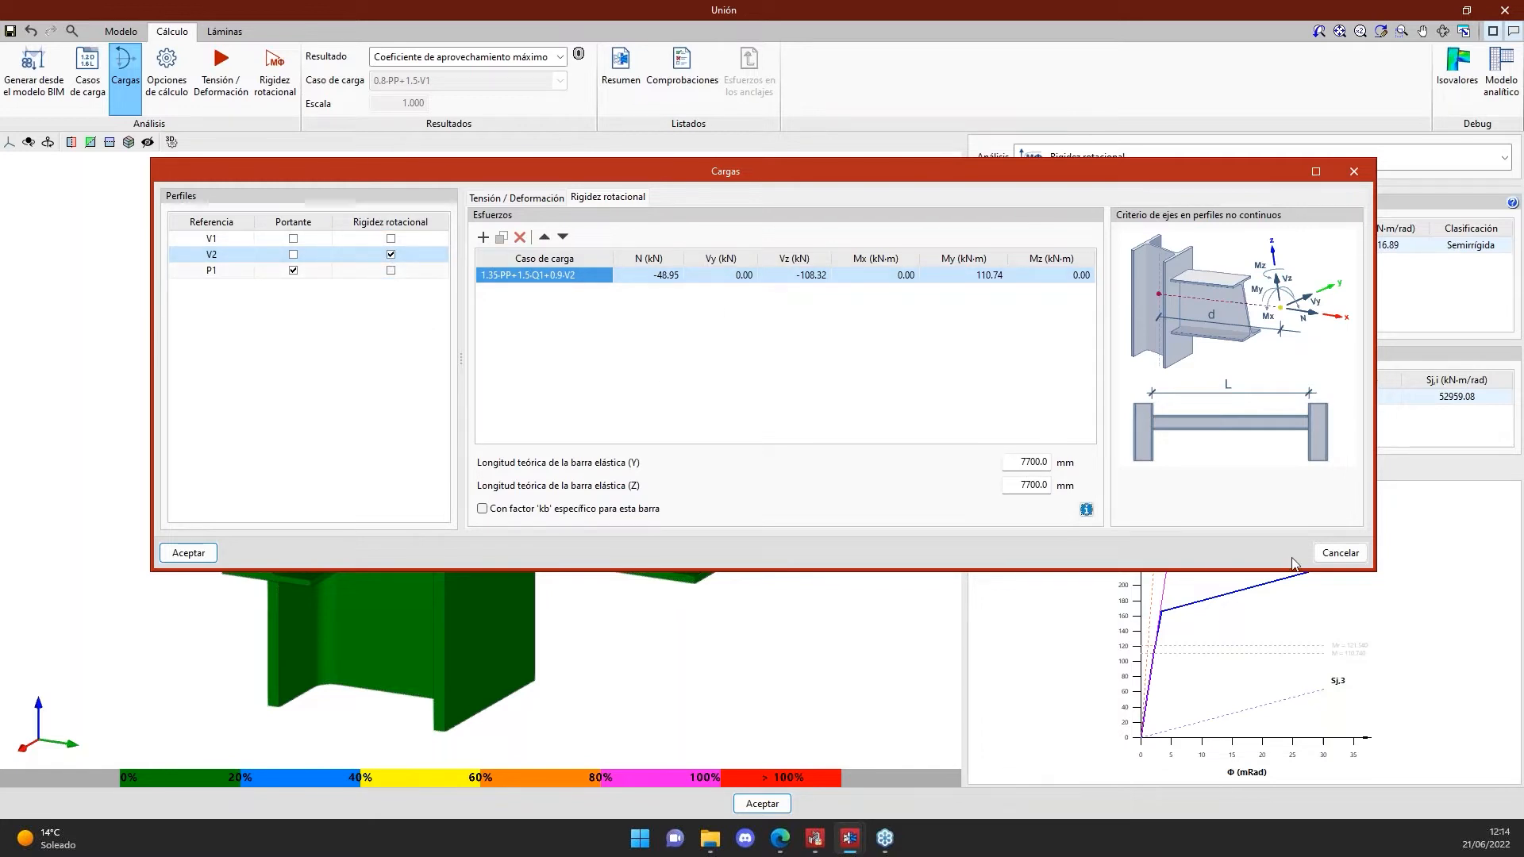
click(1341, 553)
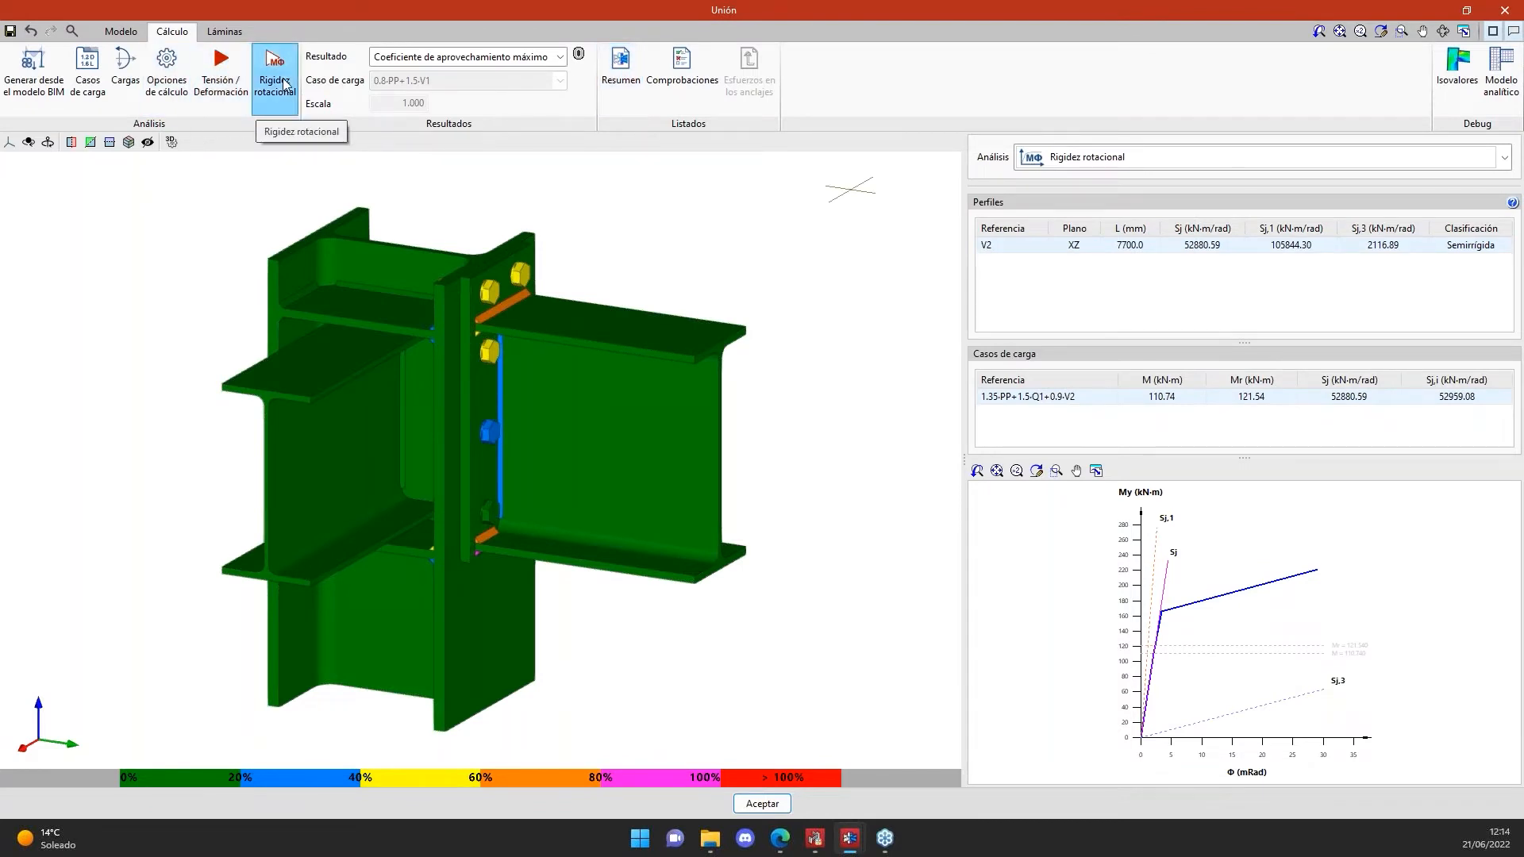
- Examine the moment-rotation graph of profile V2 in the Rigidez rotacional results, including the Sj and Sj,3 lines and the curve's bend
mouse_move(536, 420)
click(230, 100)
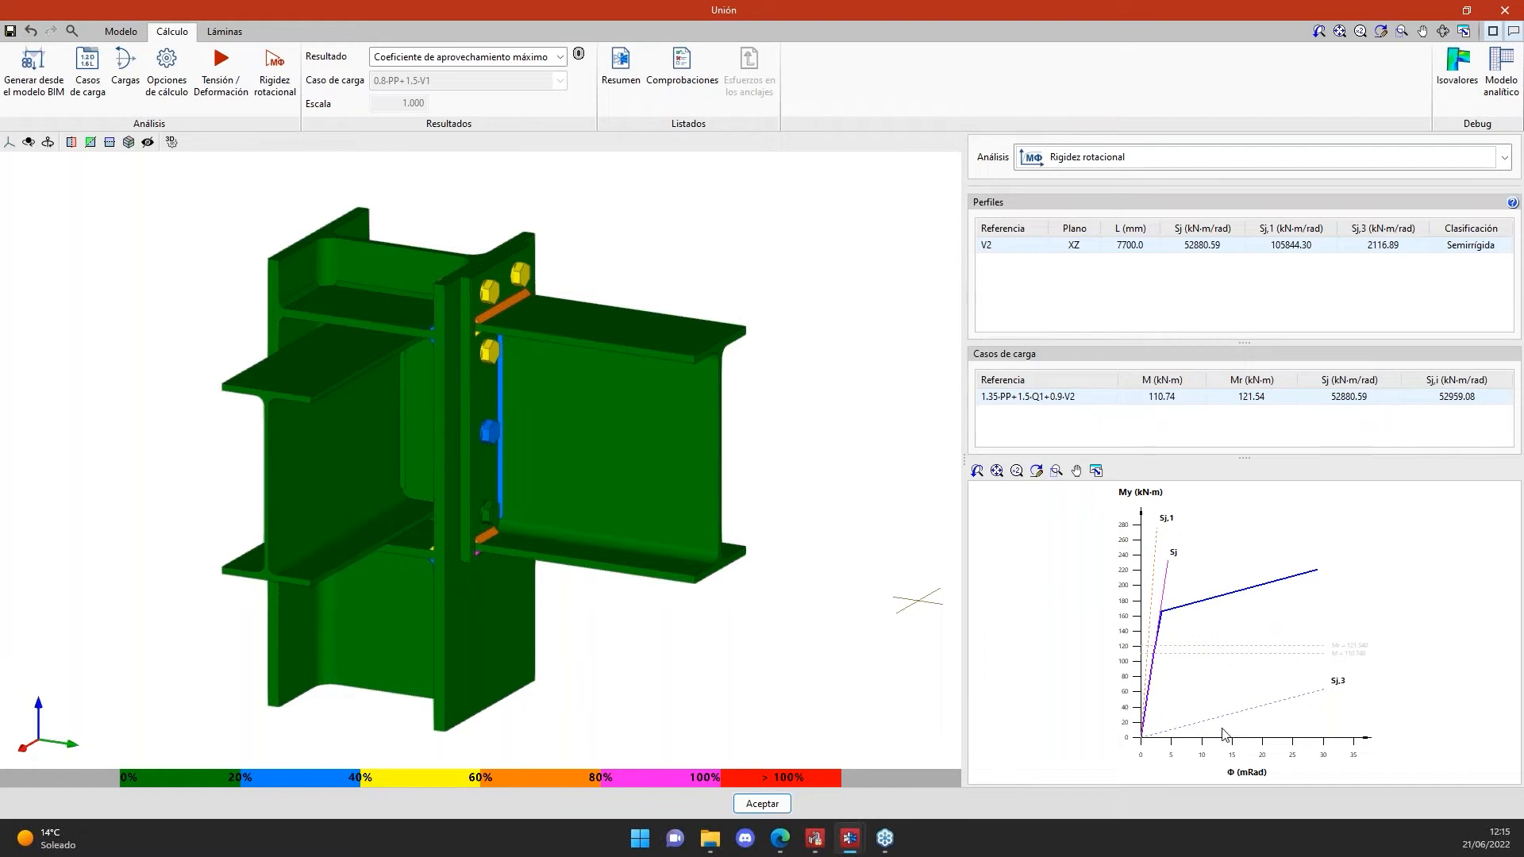
mouse_move(585, 411)
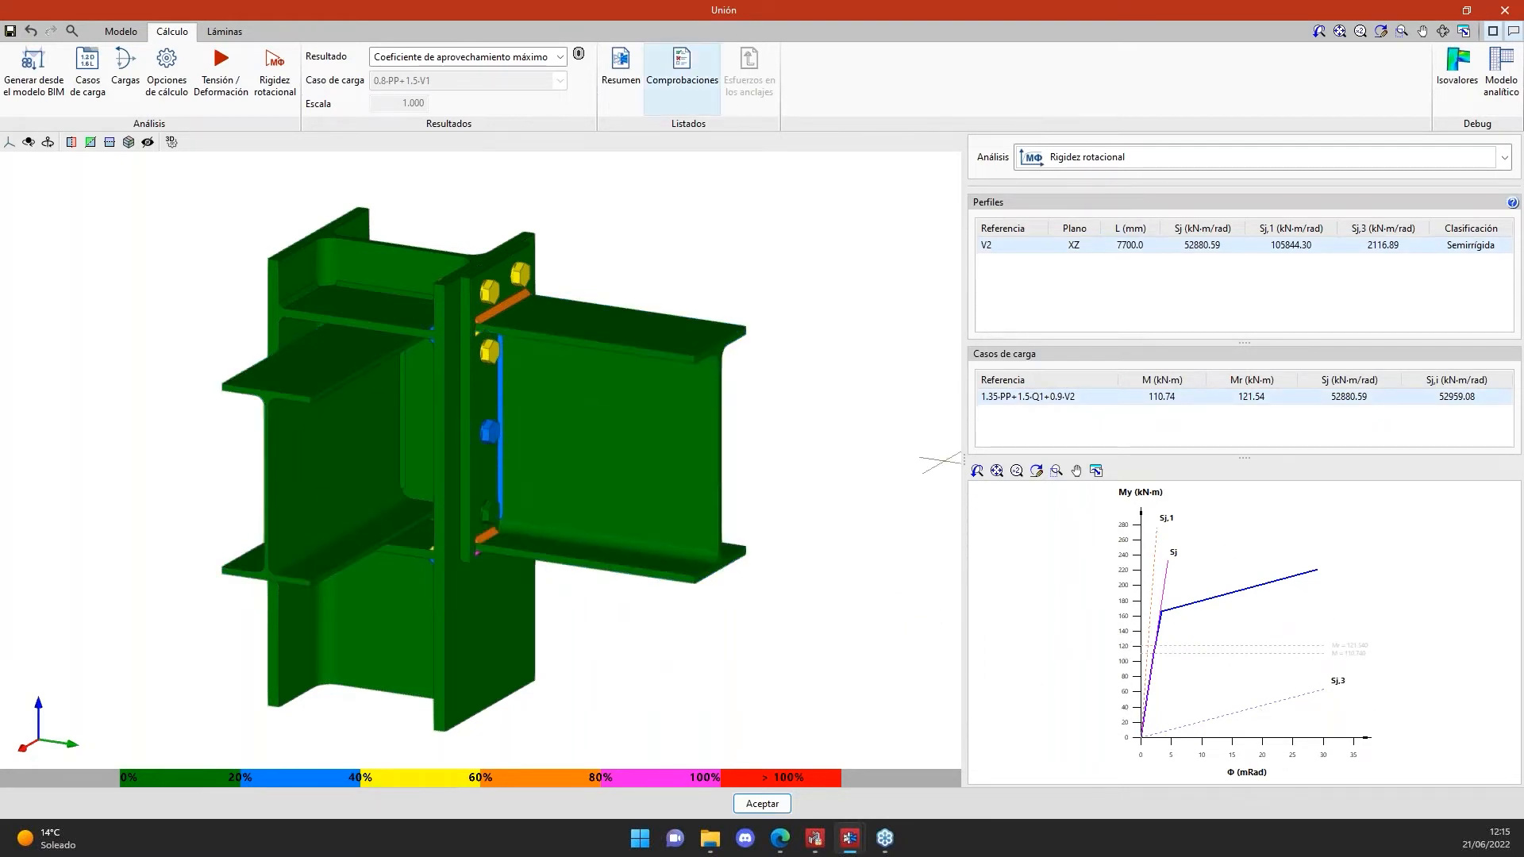
mouse_move(314, 499)
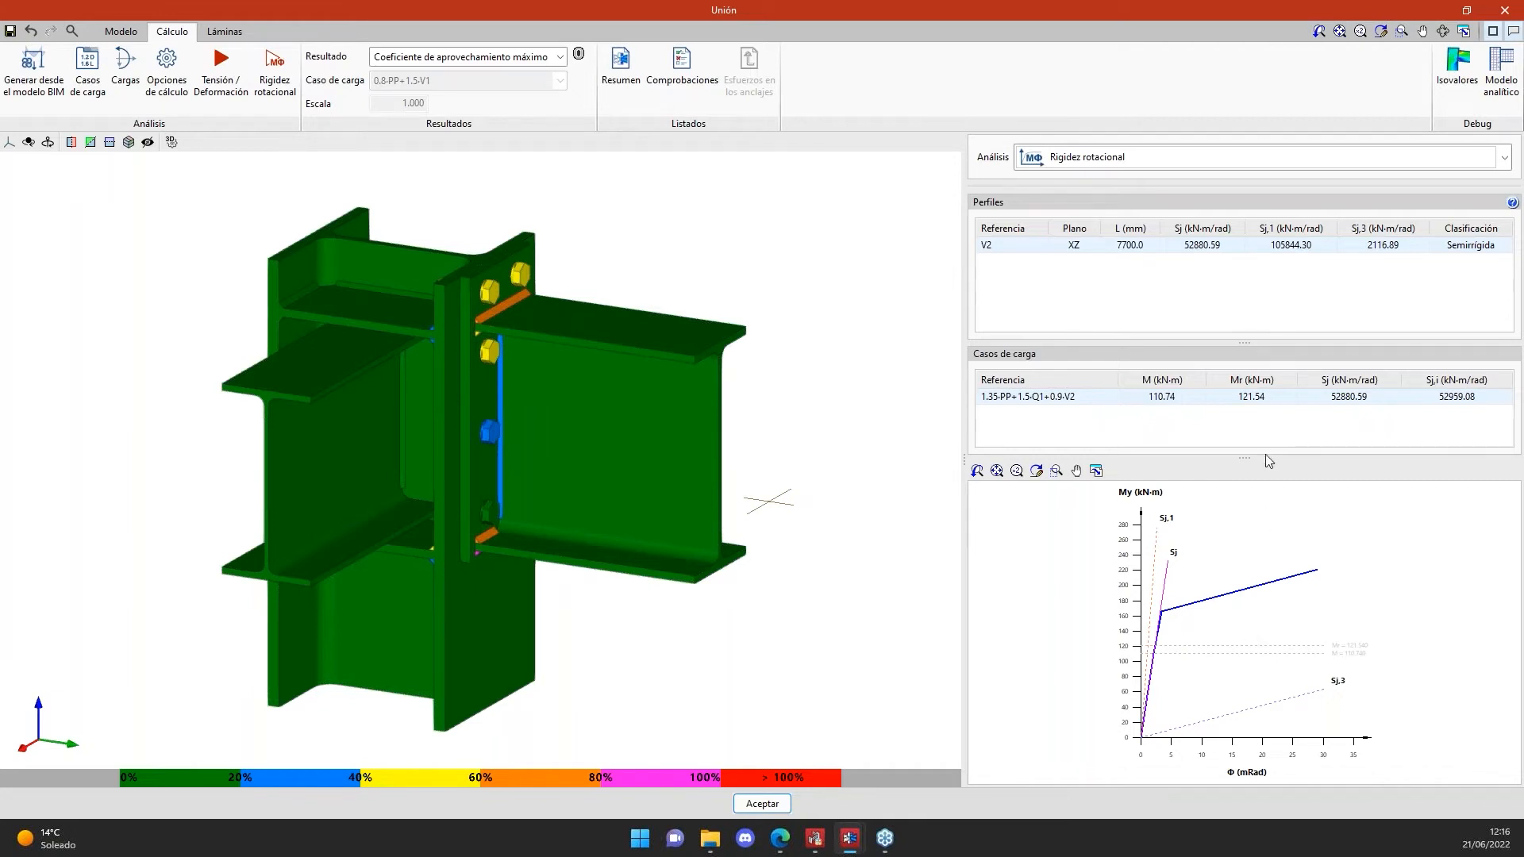
mouse_move(452, 496)
scroll(1246, 664, up, 5)
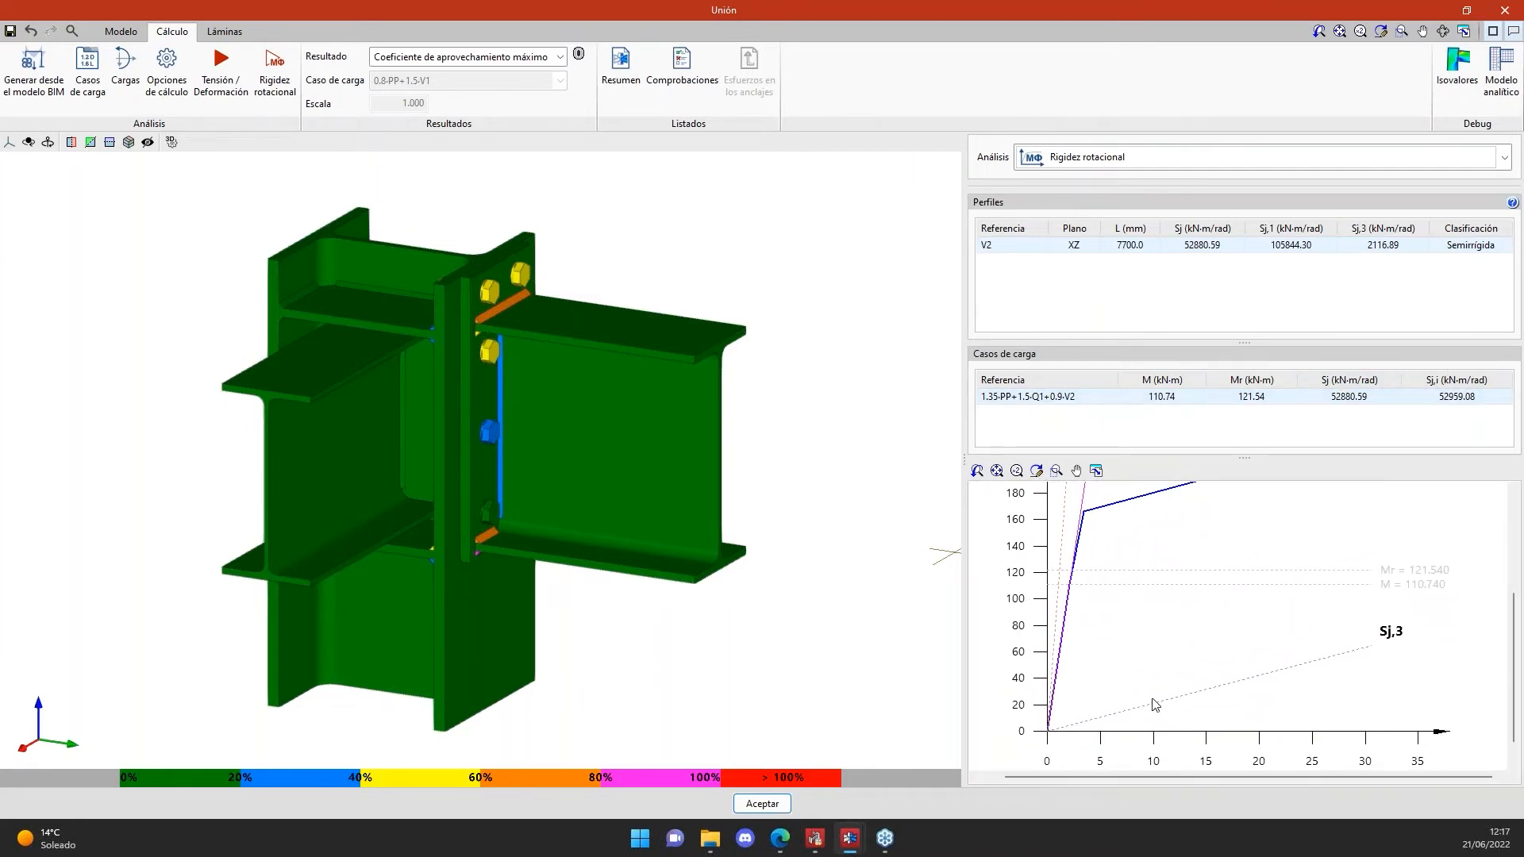
middle_drag(1291, 647, 1323, 765)
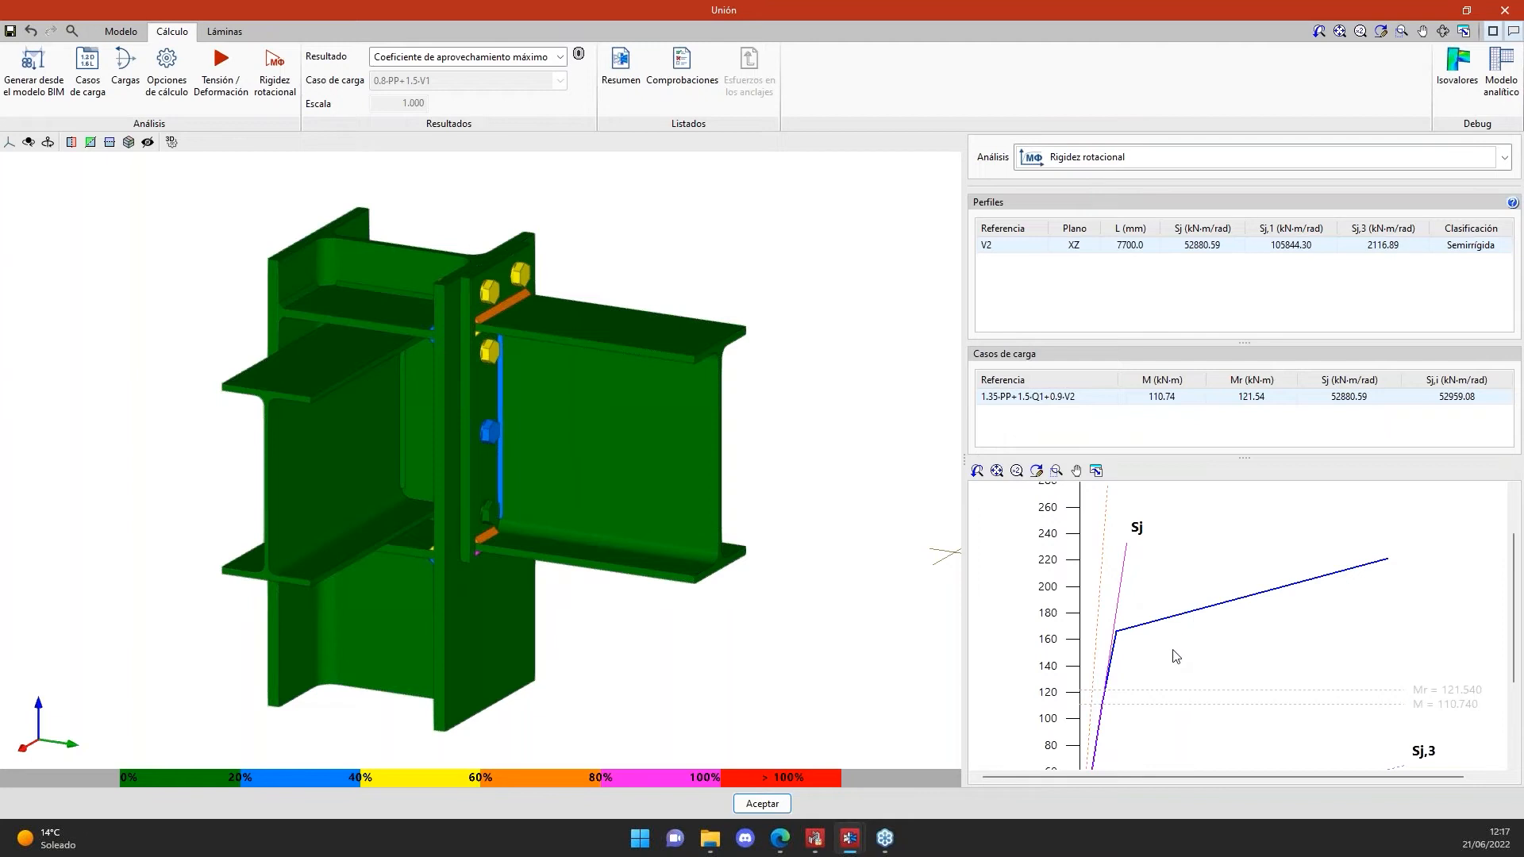
middle_drag(1177, 656, 1174, 601)
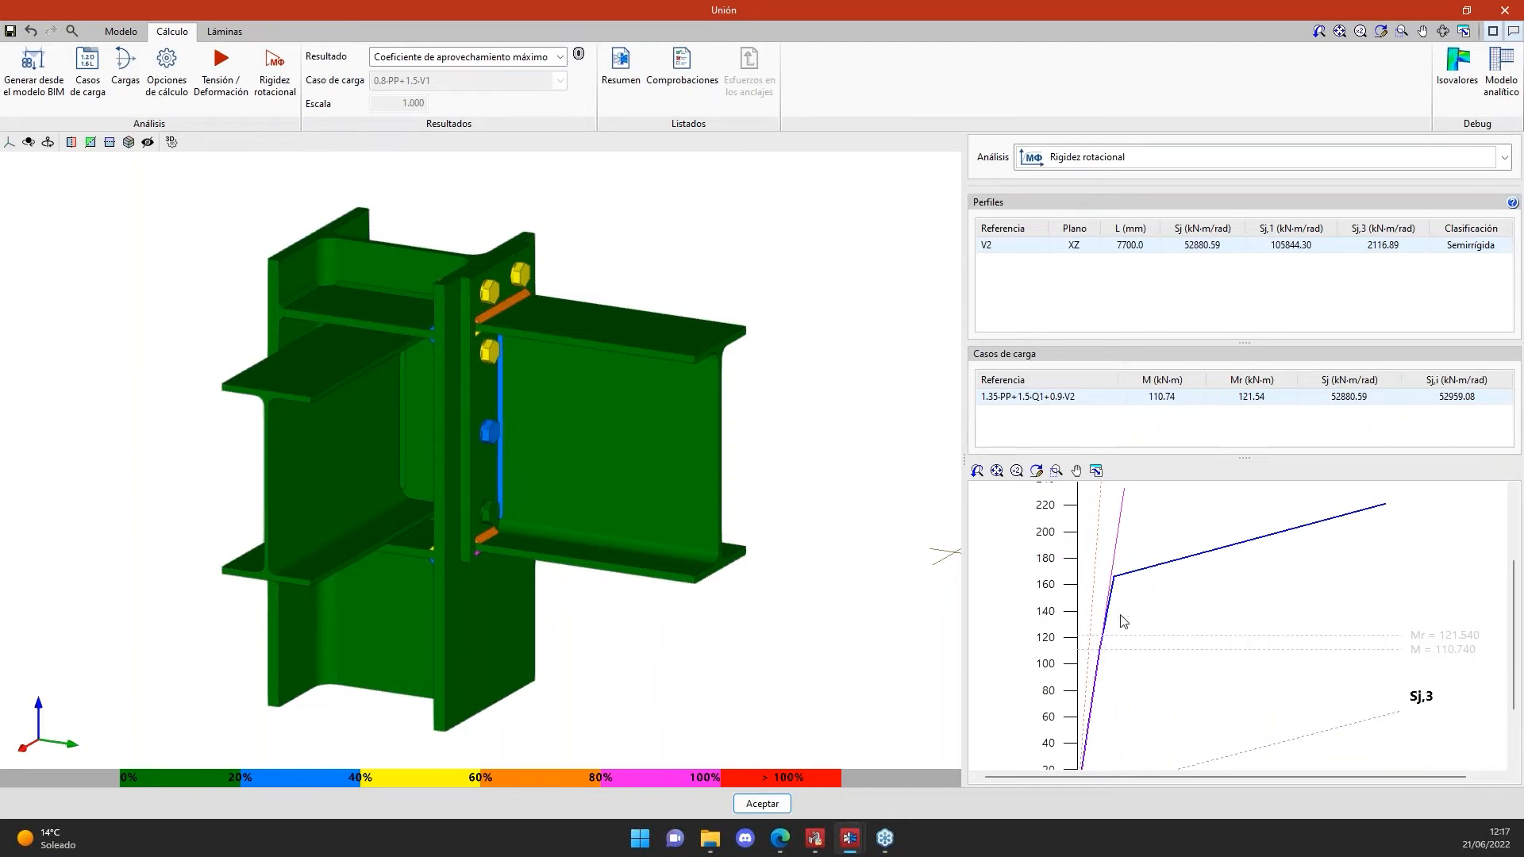
middle_drag(1110, 710, 1079, 591)
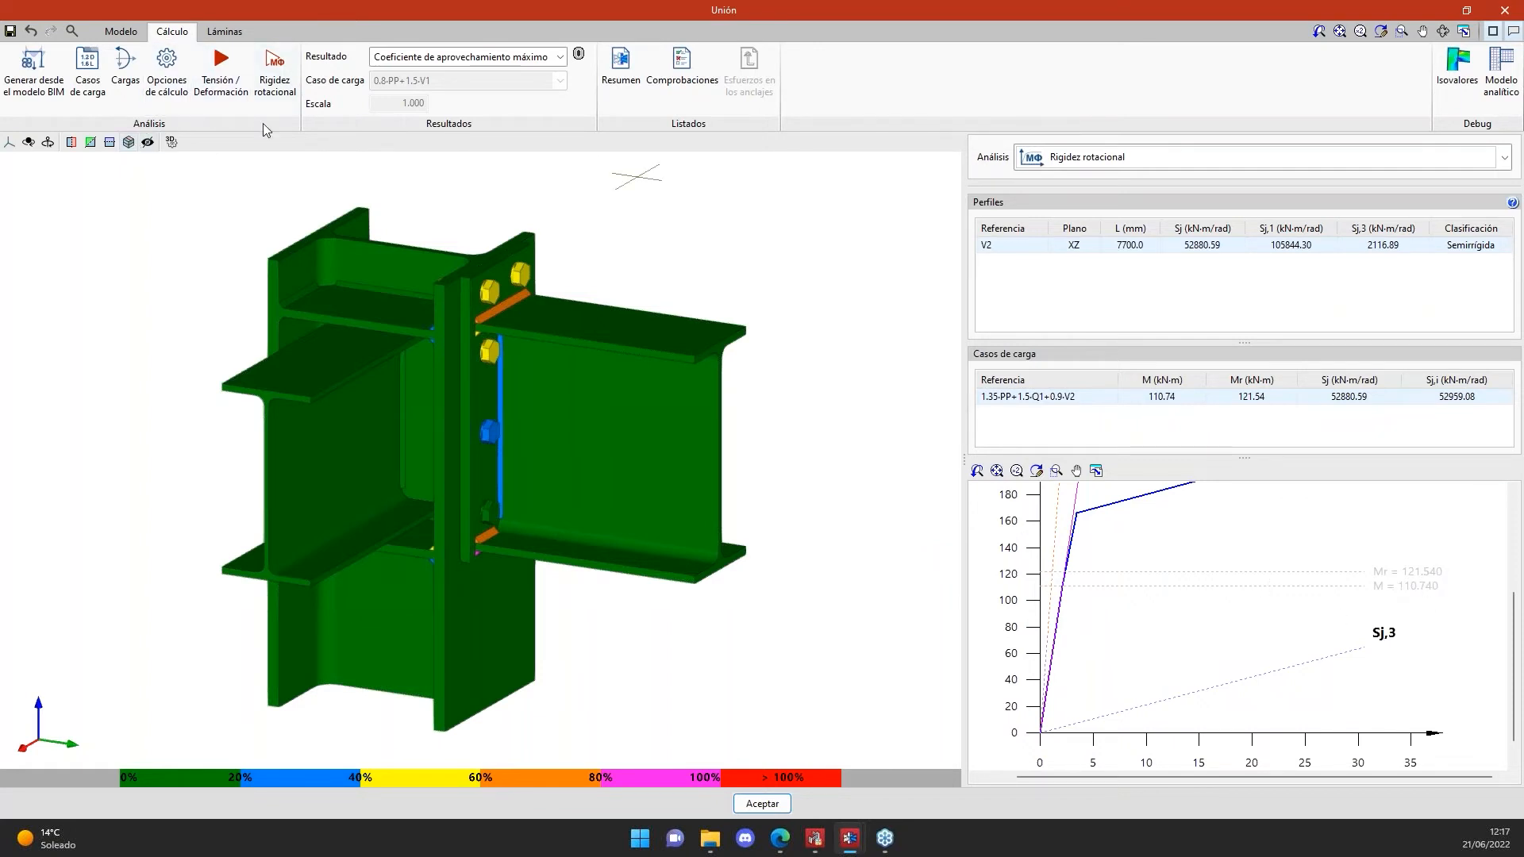
mouse_move(664, 313)
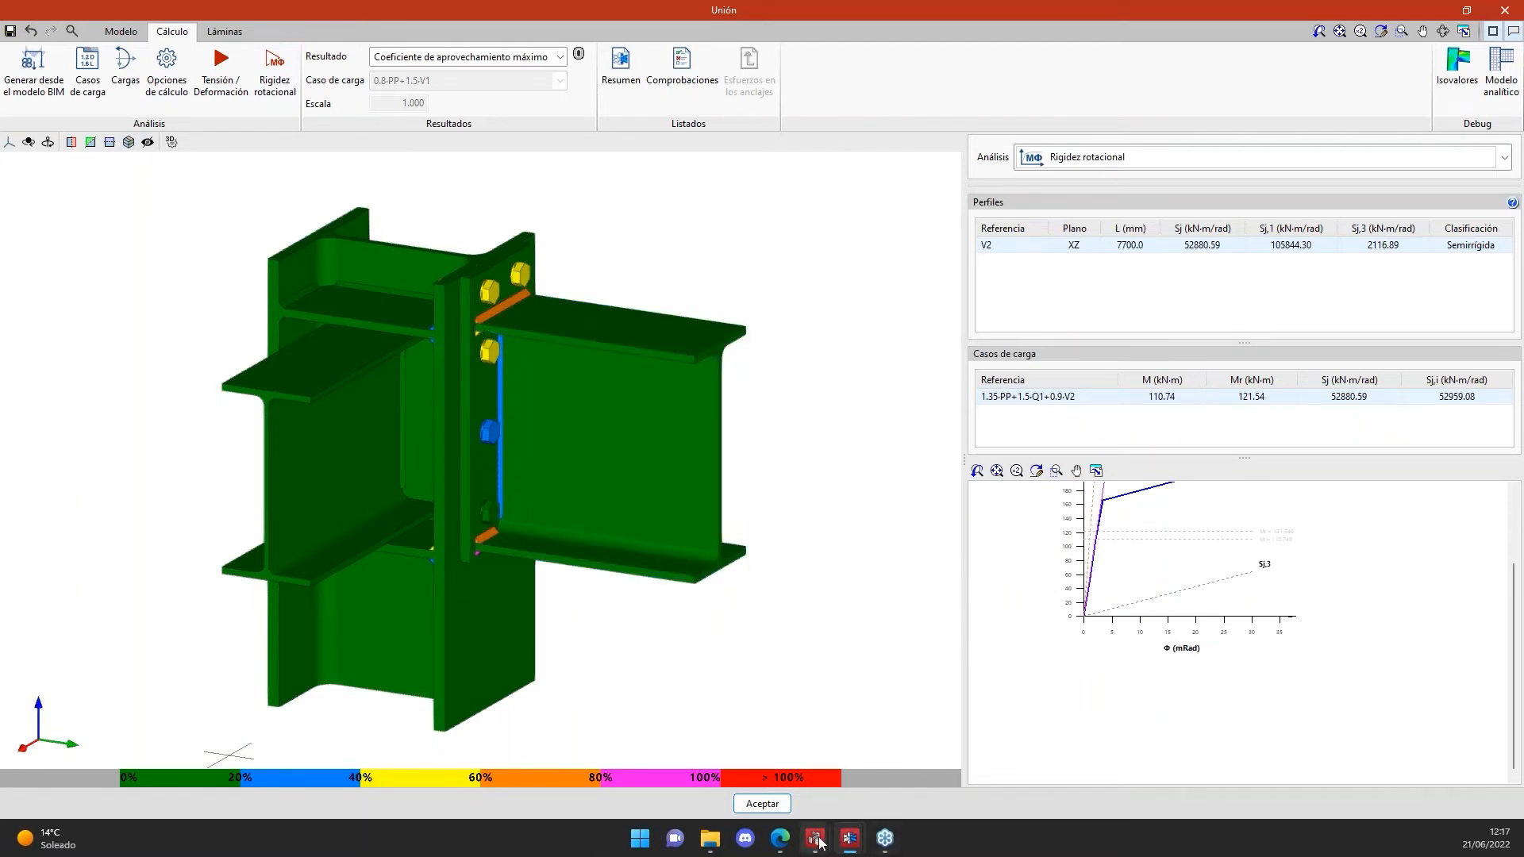
- Switch to the CYPE 3D frame model and inspect the front corner node of the lower storey
mouse_move(818, 836)
click(774, 785)
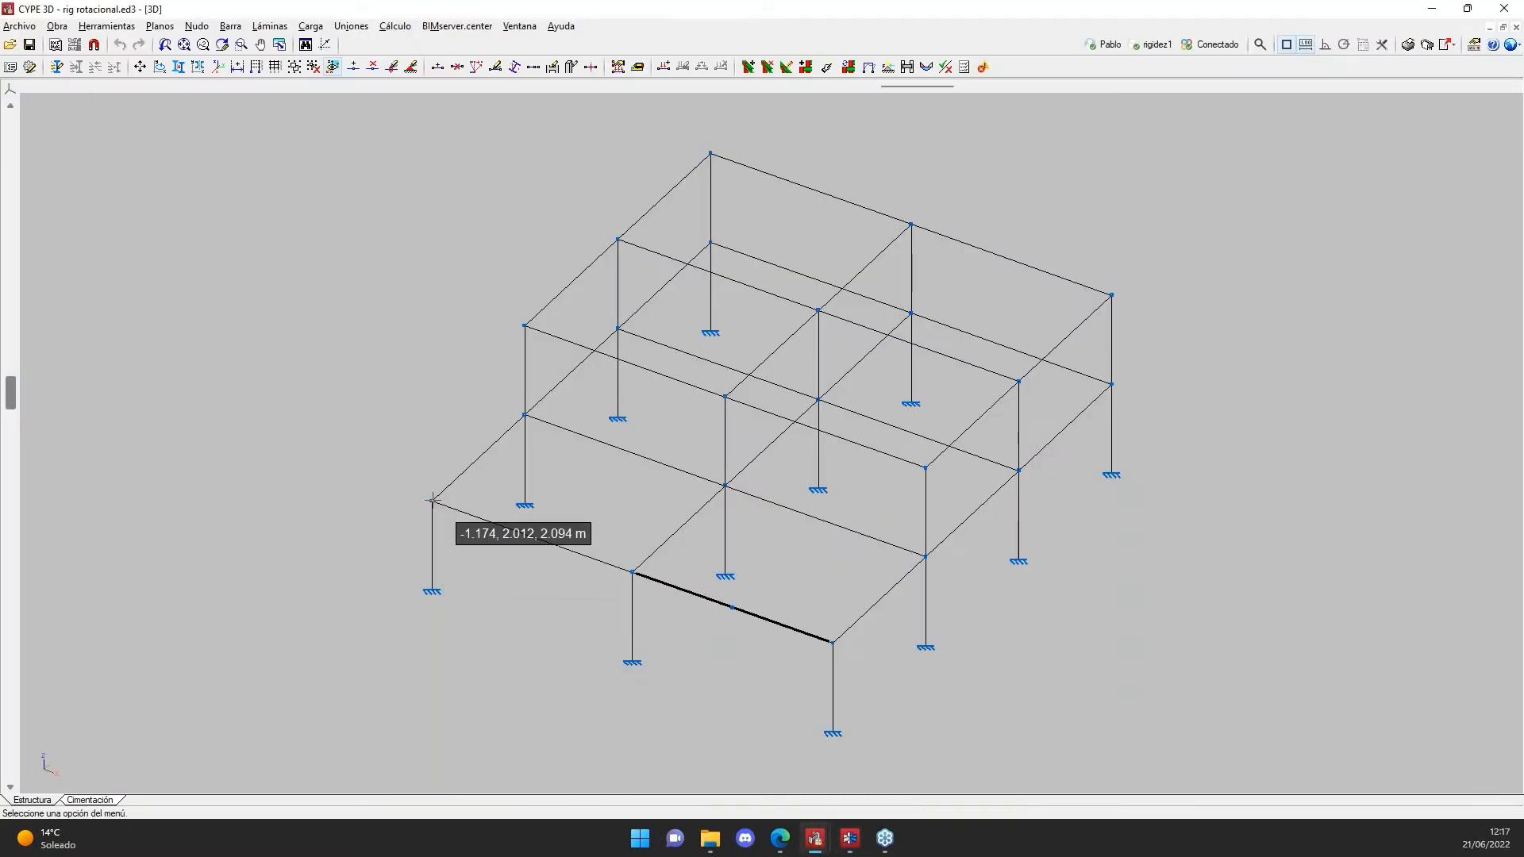
scroll(429, 500, up, 3)
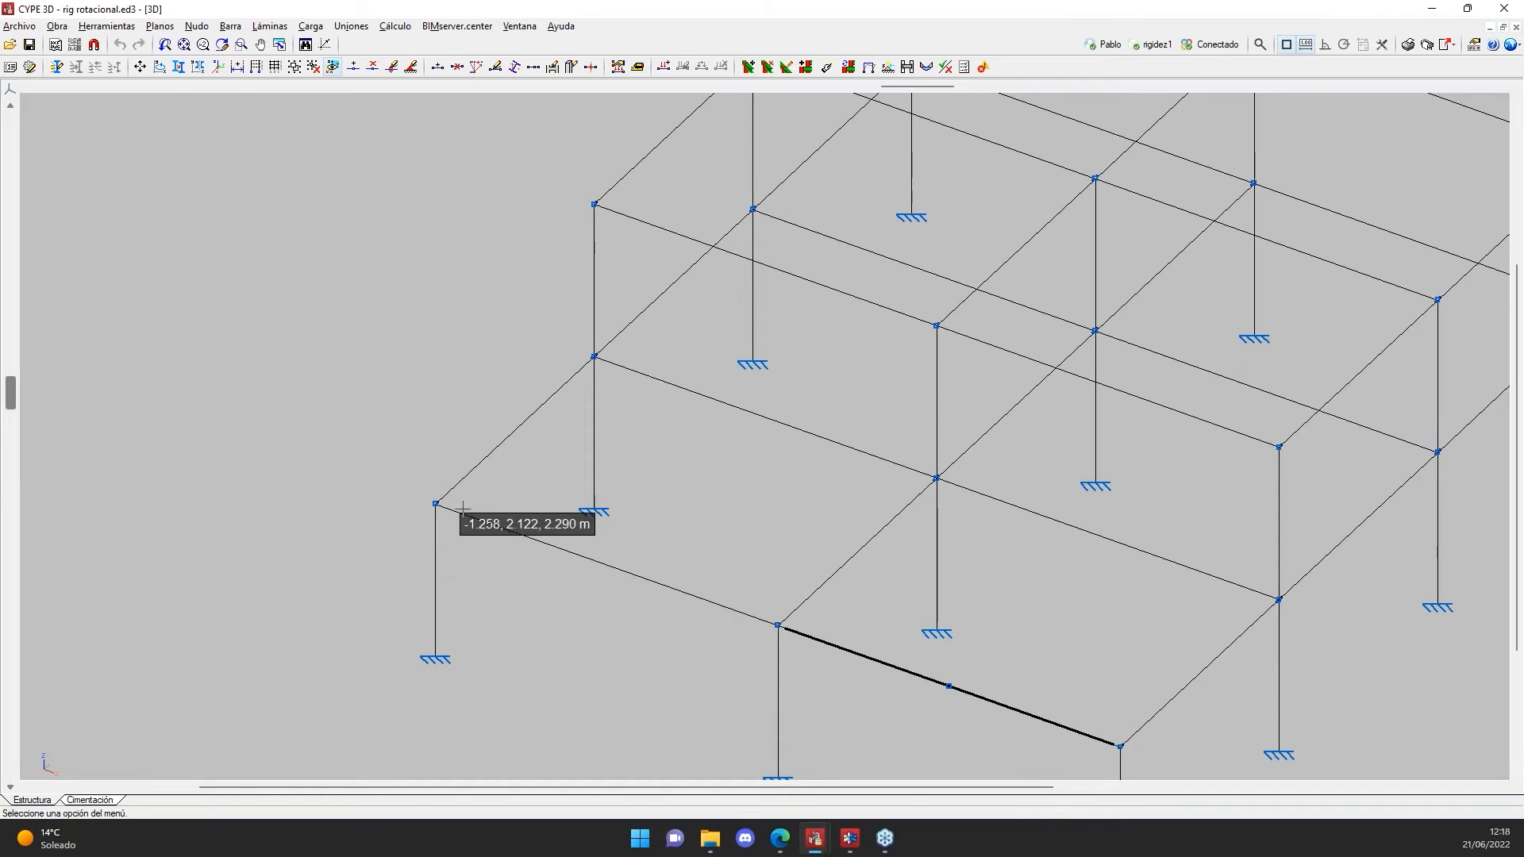
- Switch back to the lu2.cst joint in CYPE Connect and review the Rigidez rotacional loads and theoretical bar lengths of profiles V1 and V2
mouse_move(852, 839)
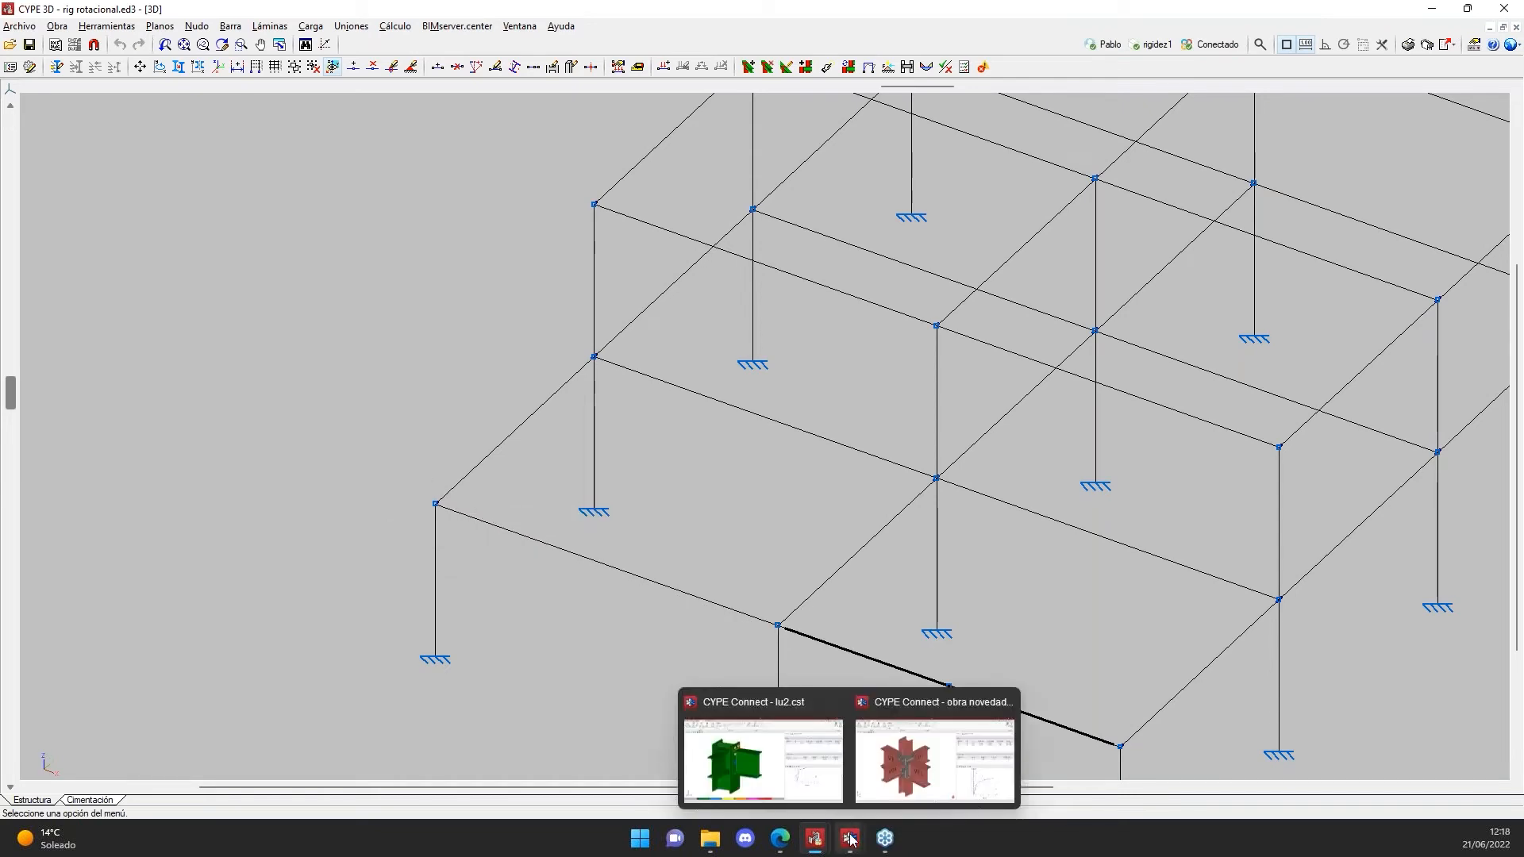
click(812, 798)
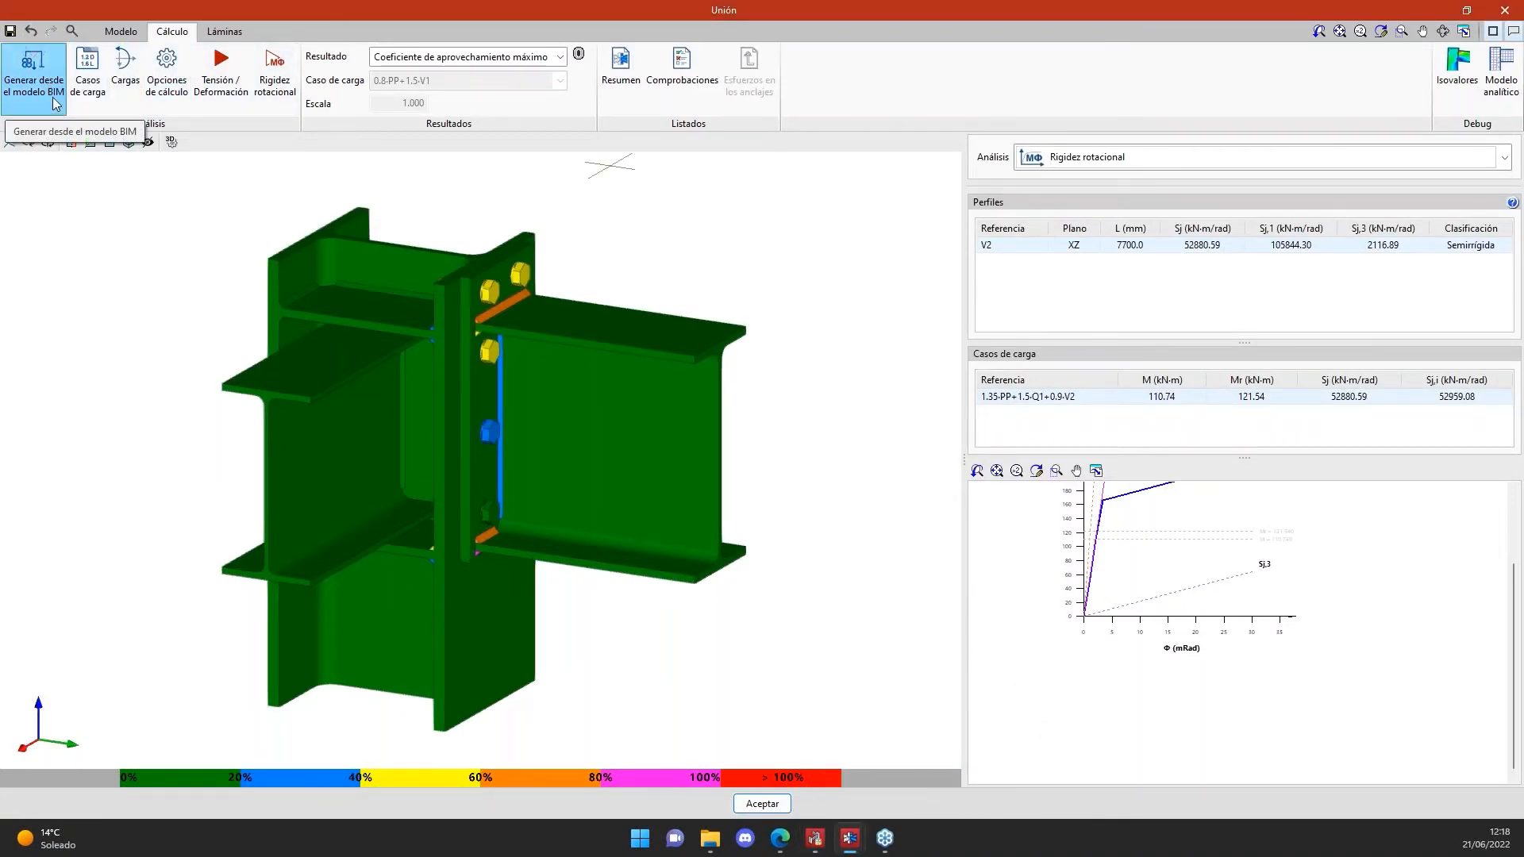
click(126, 89)
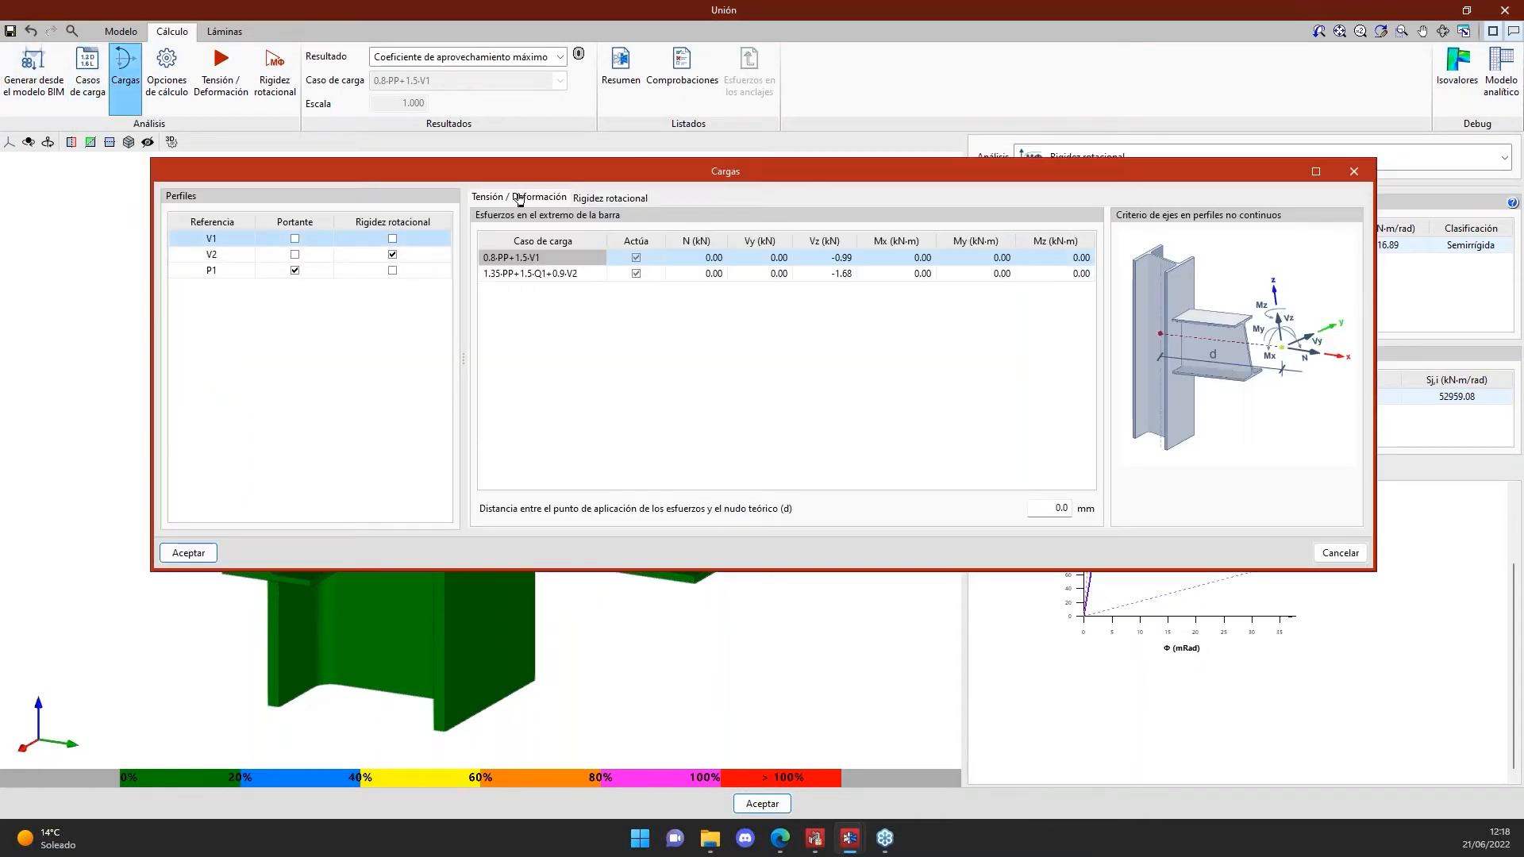
click(610, 198)
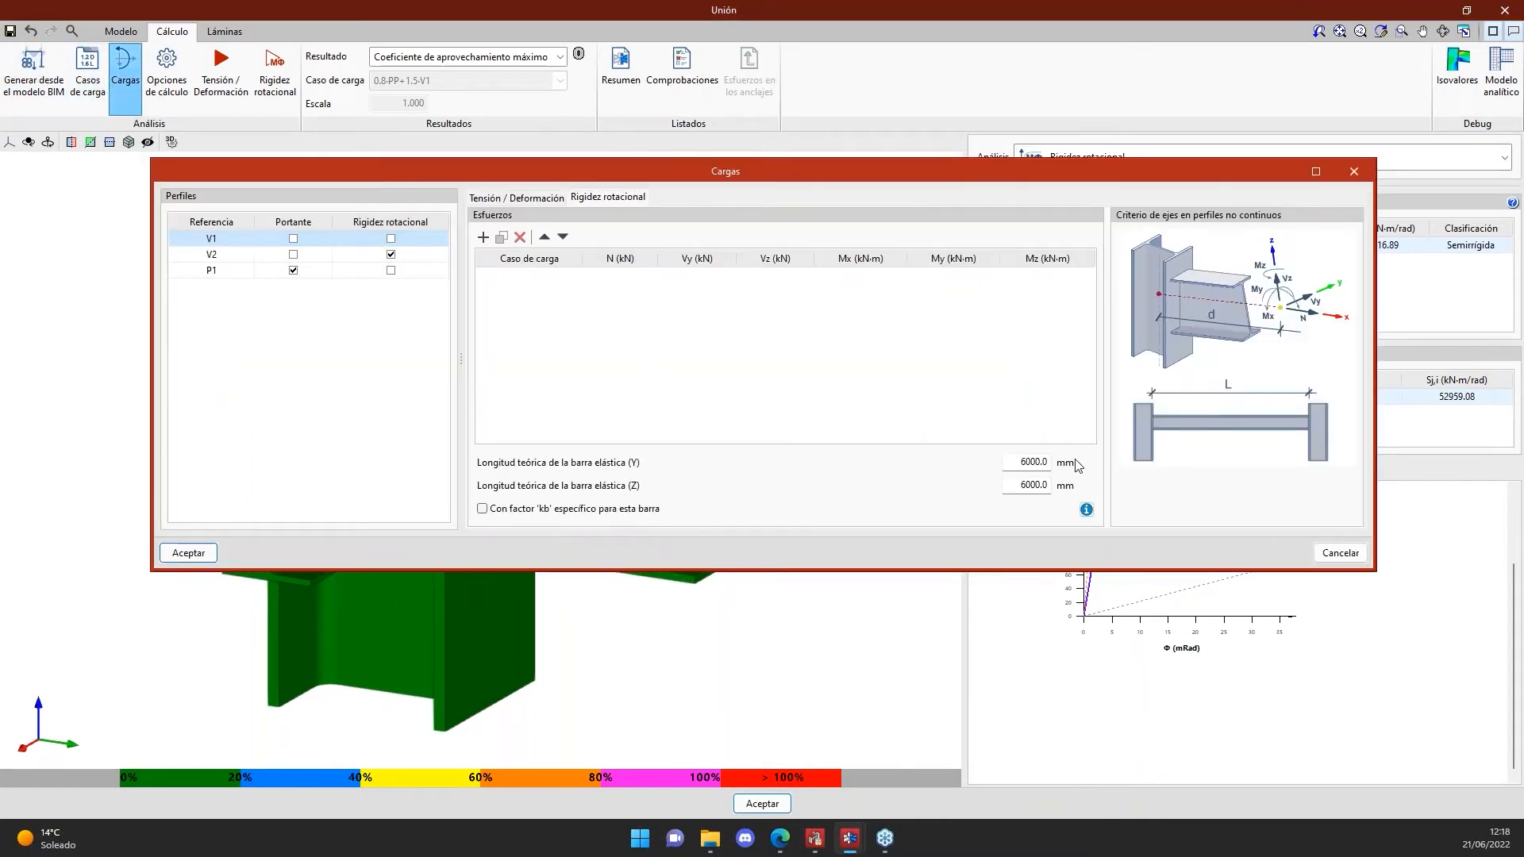
click(213, 255)
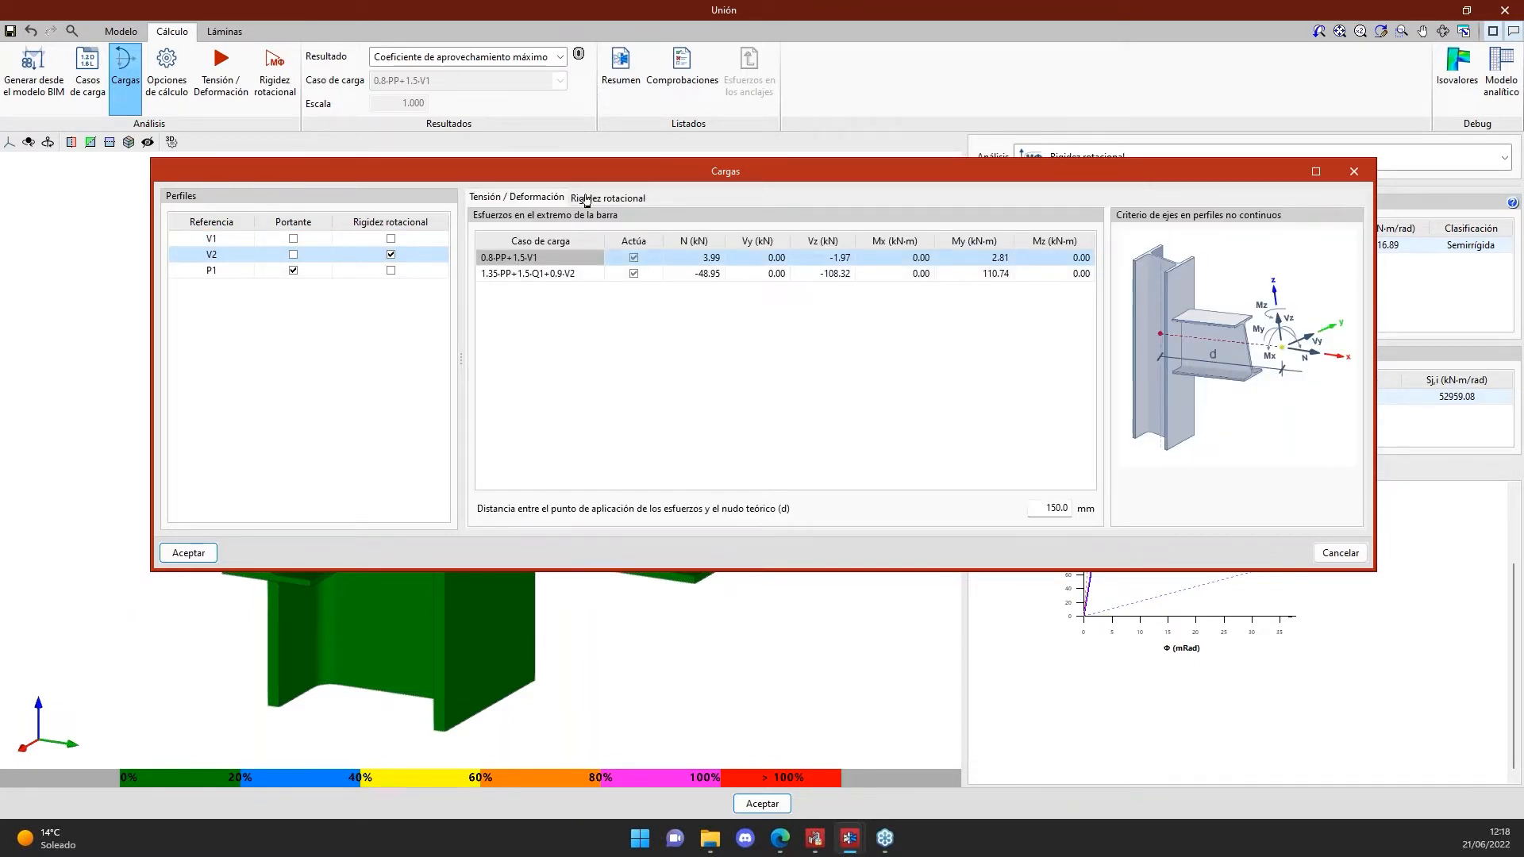
click(587, 198)
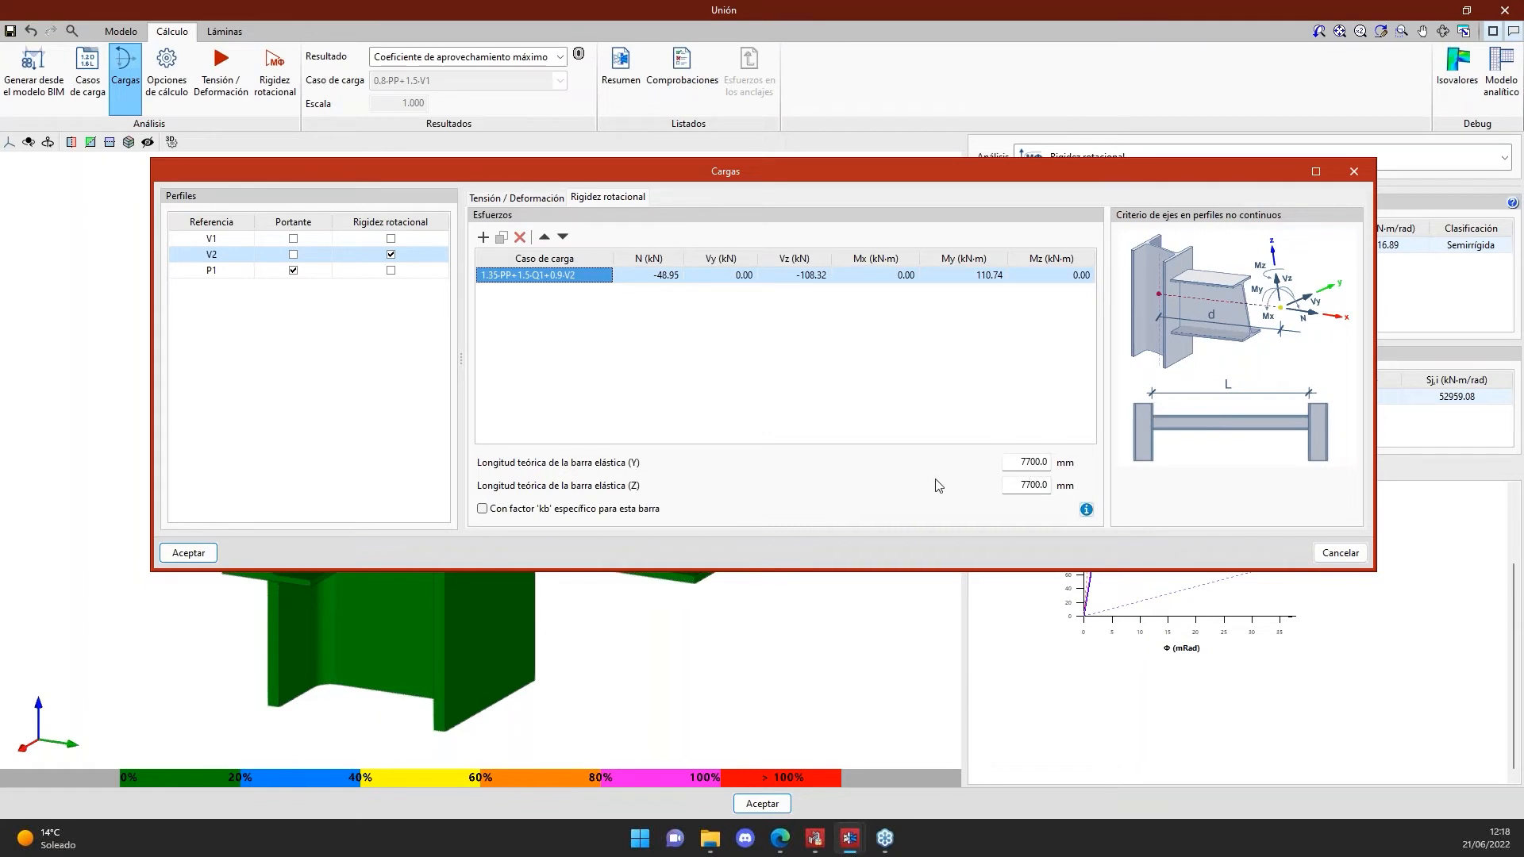
double_click(1025, 485)
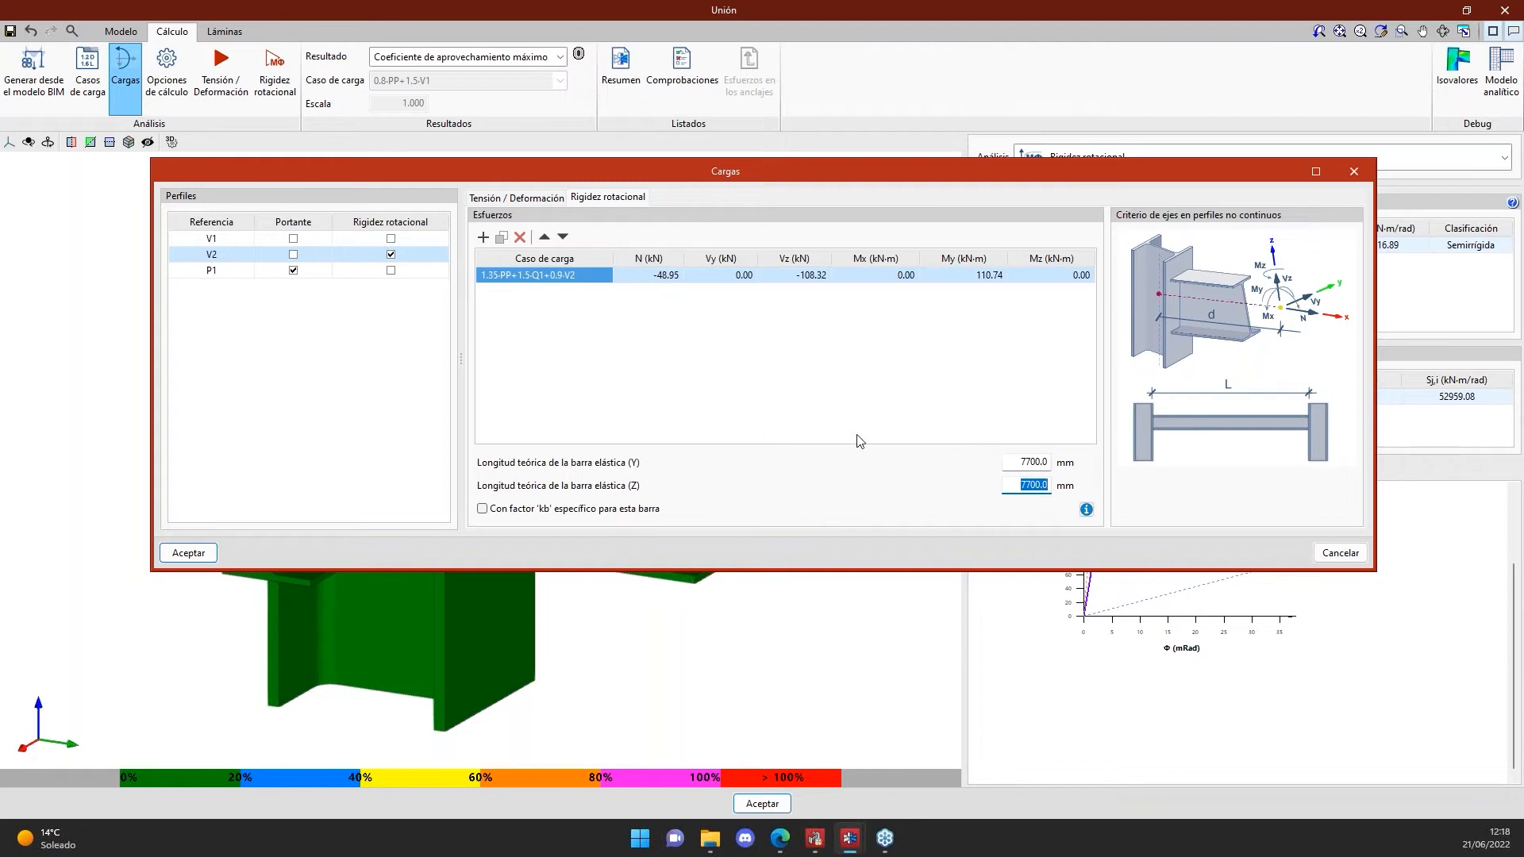
click(1341, 553)
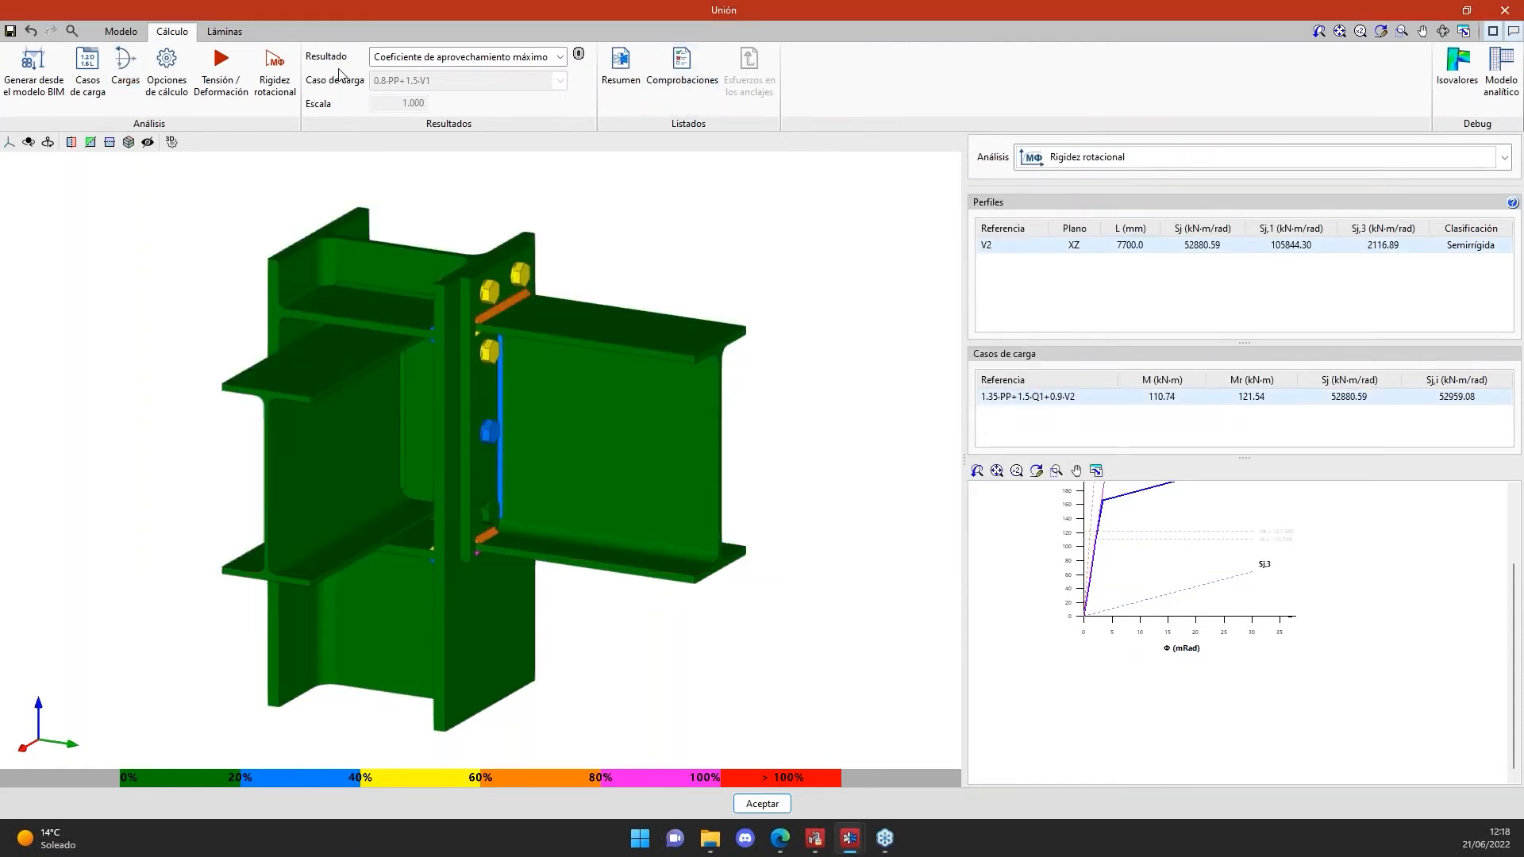
- Review the options for reading load cases from the BIM model, including the Rigidez rotacional choices, and leave them without saving changes
click(30, 94)
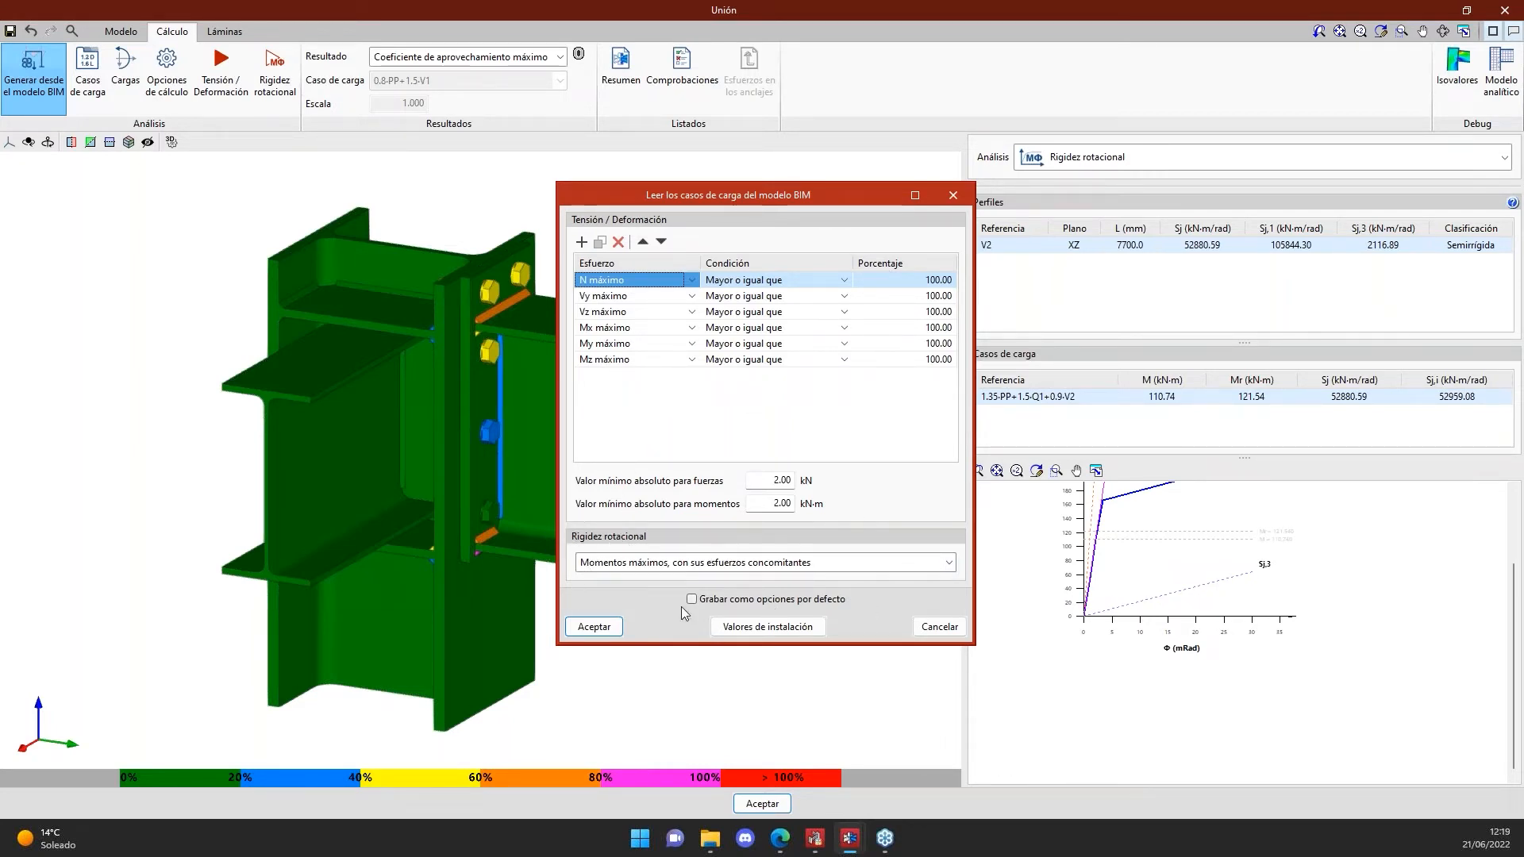
click(651, 563)
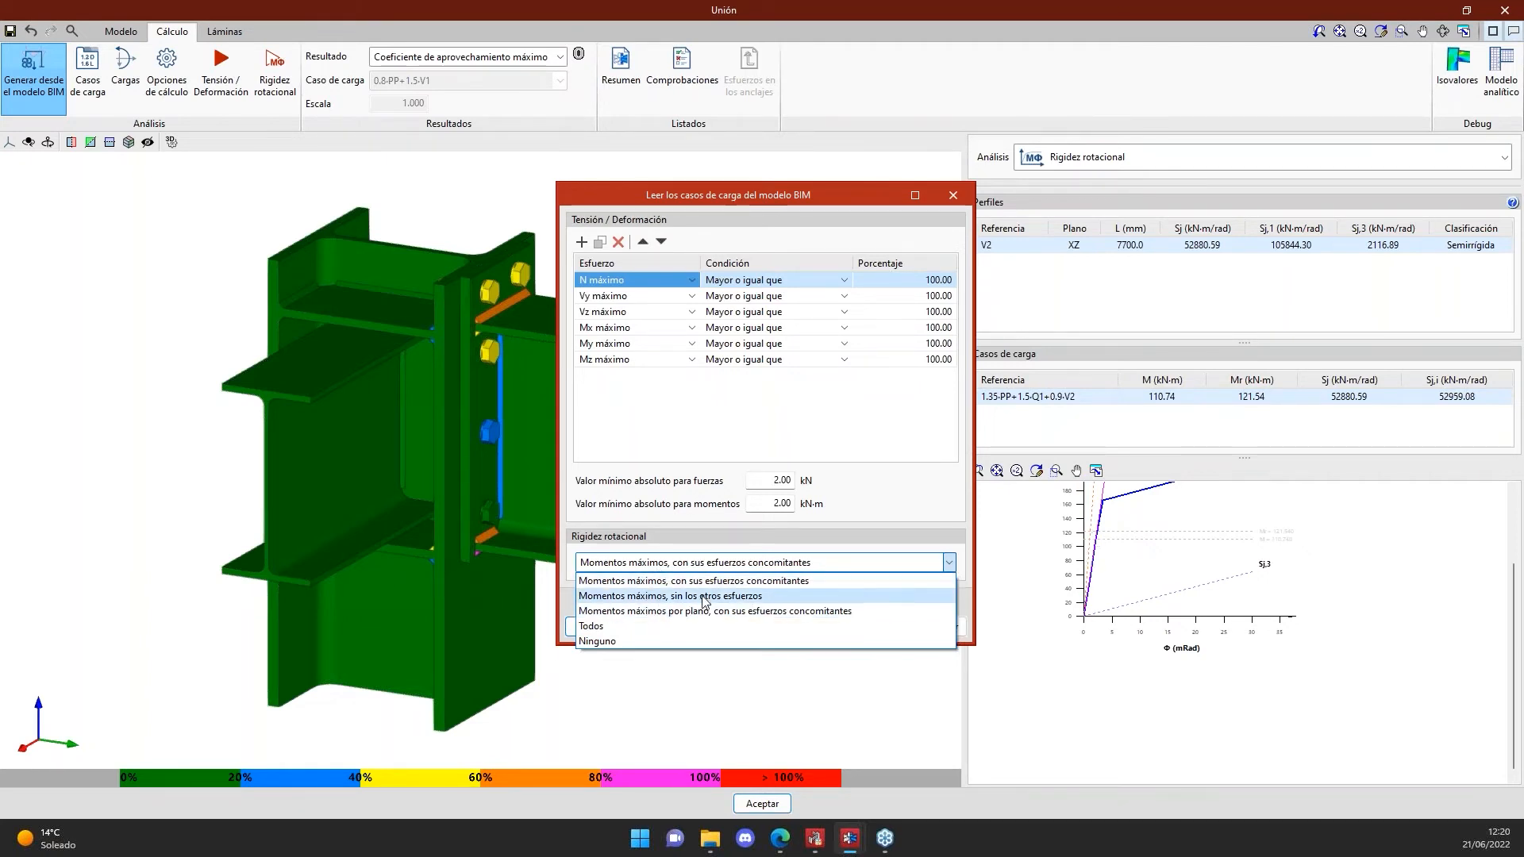
click(949, 544)
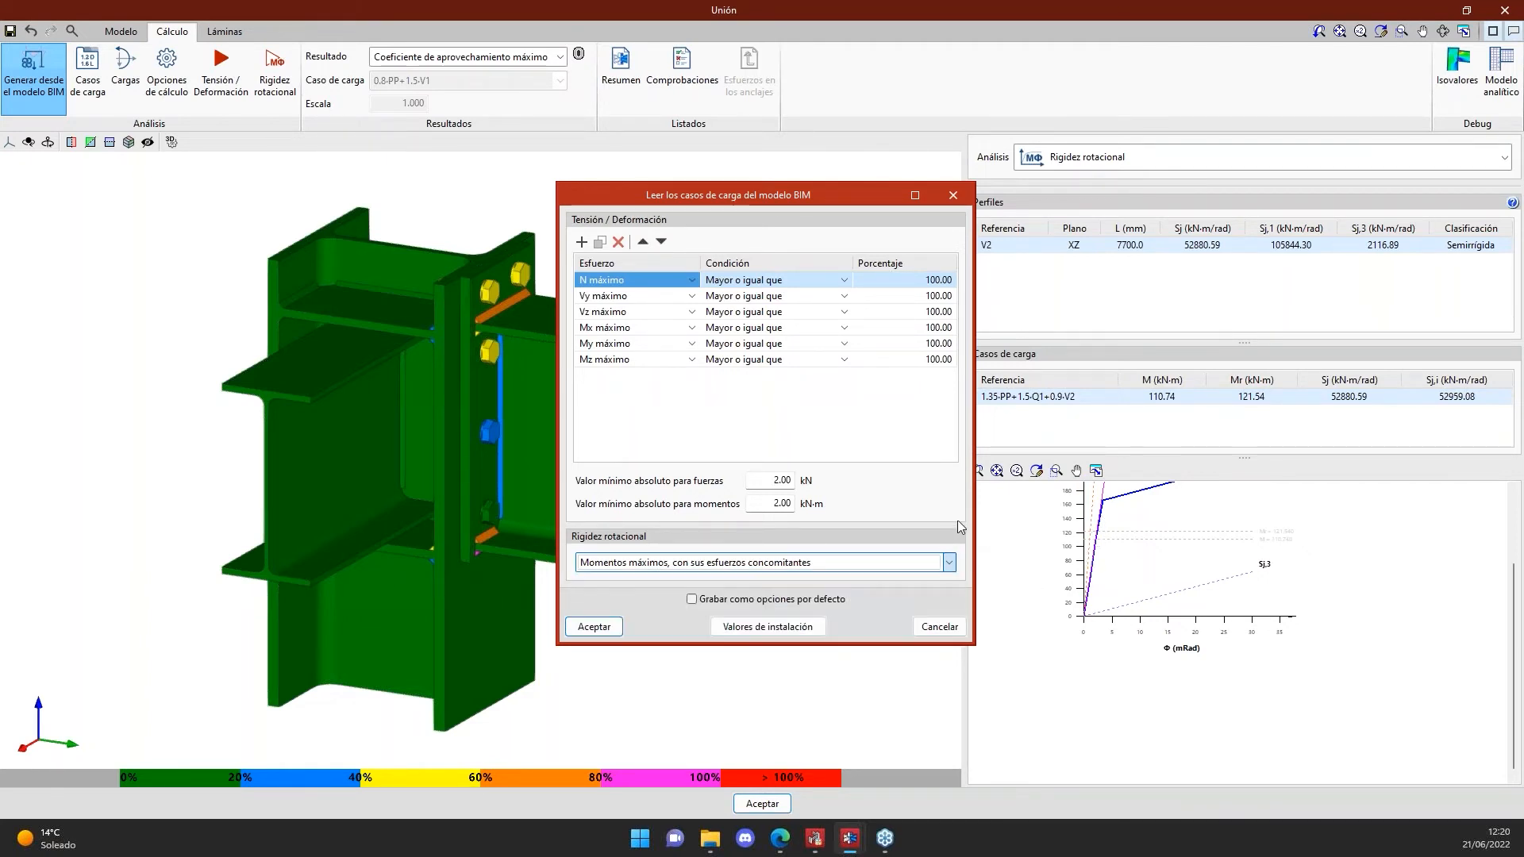
click(939, 627)
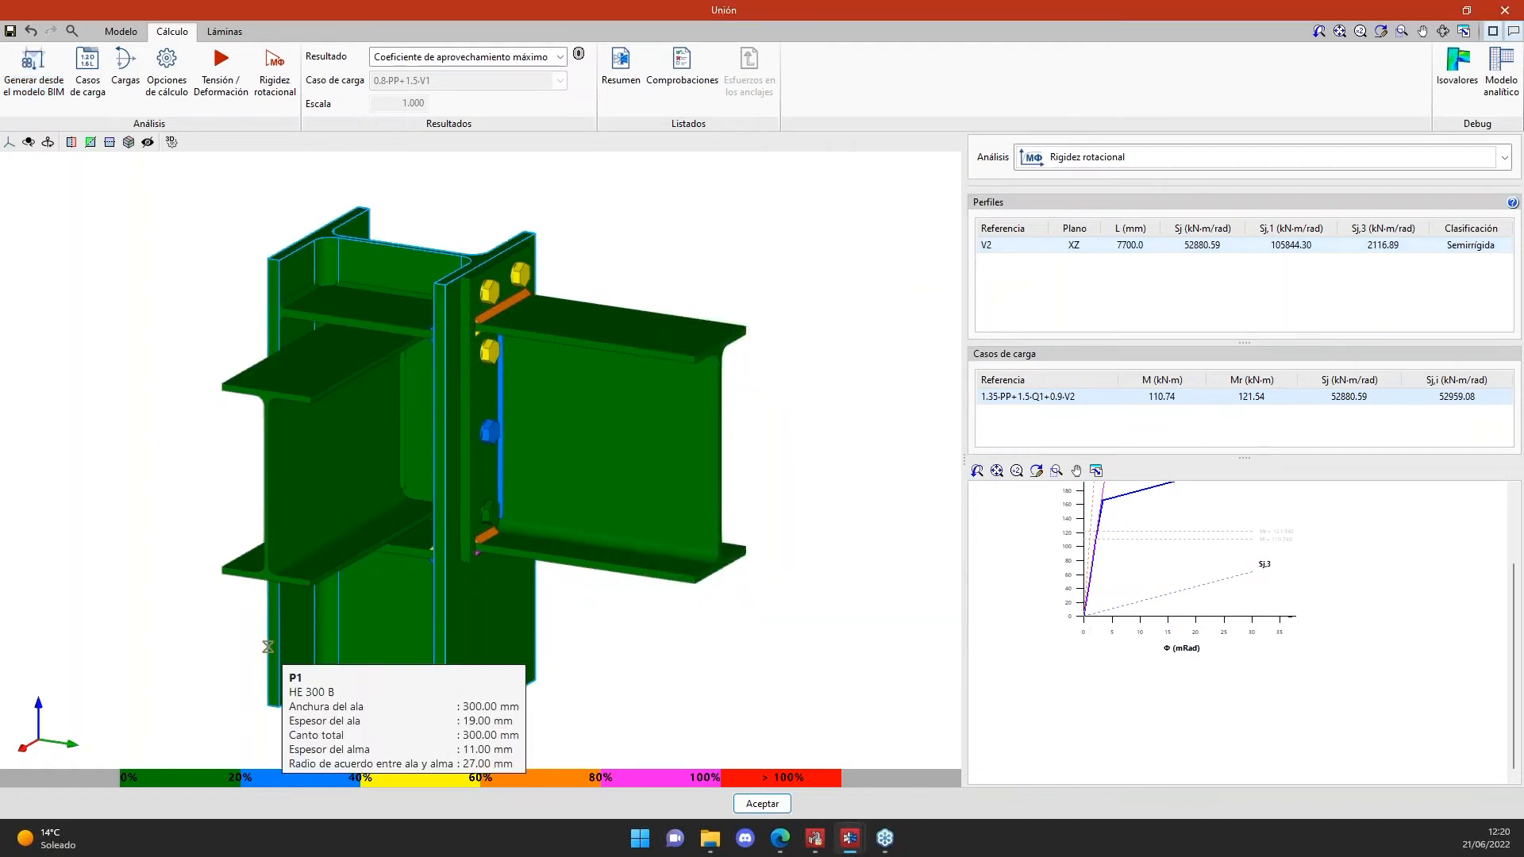
- Enlarge the moment-rotation graph of profile V2 around the M and Mr lines and the bend of the curve
mouse_move(817, 841)
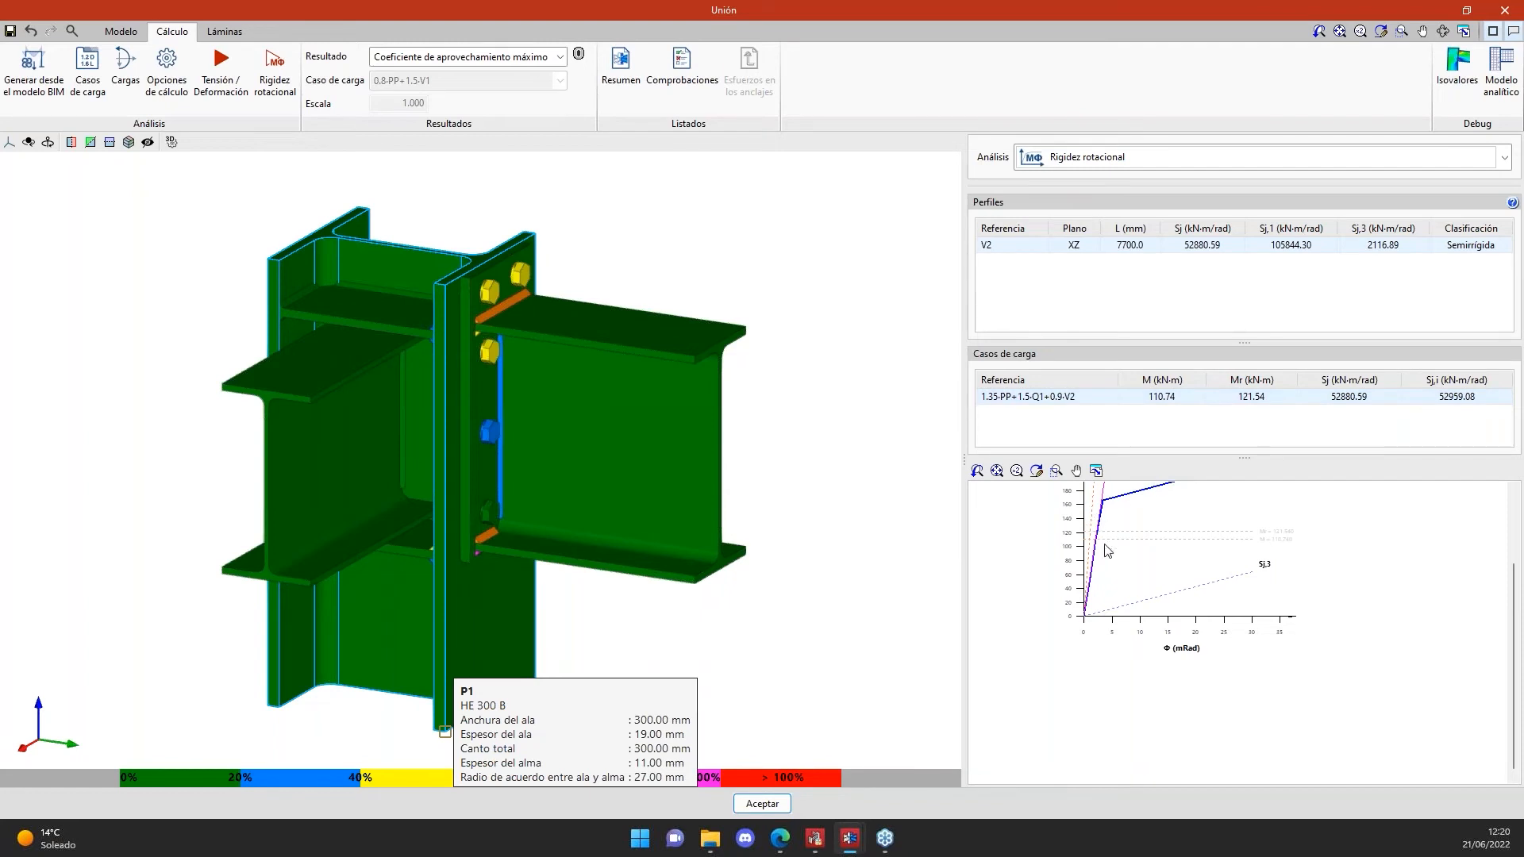
scroll(1107, 546, up, 2)
middle_drag(1217, 520, 1088, 594)
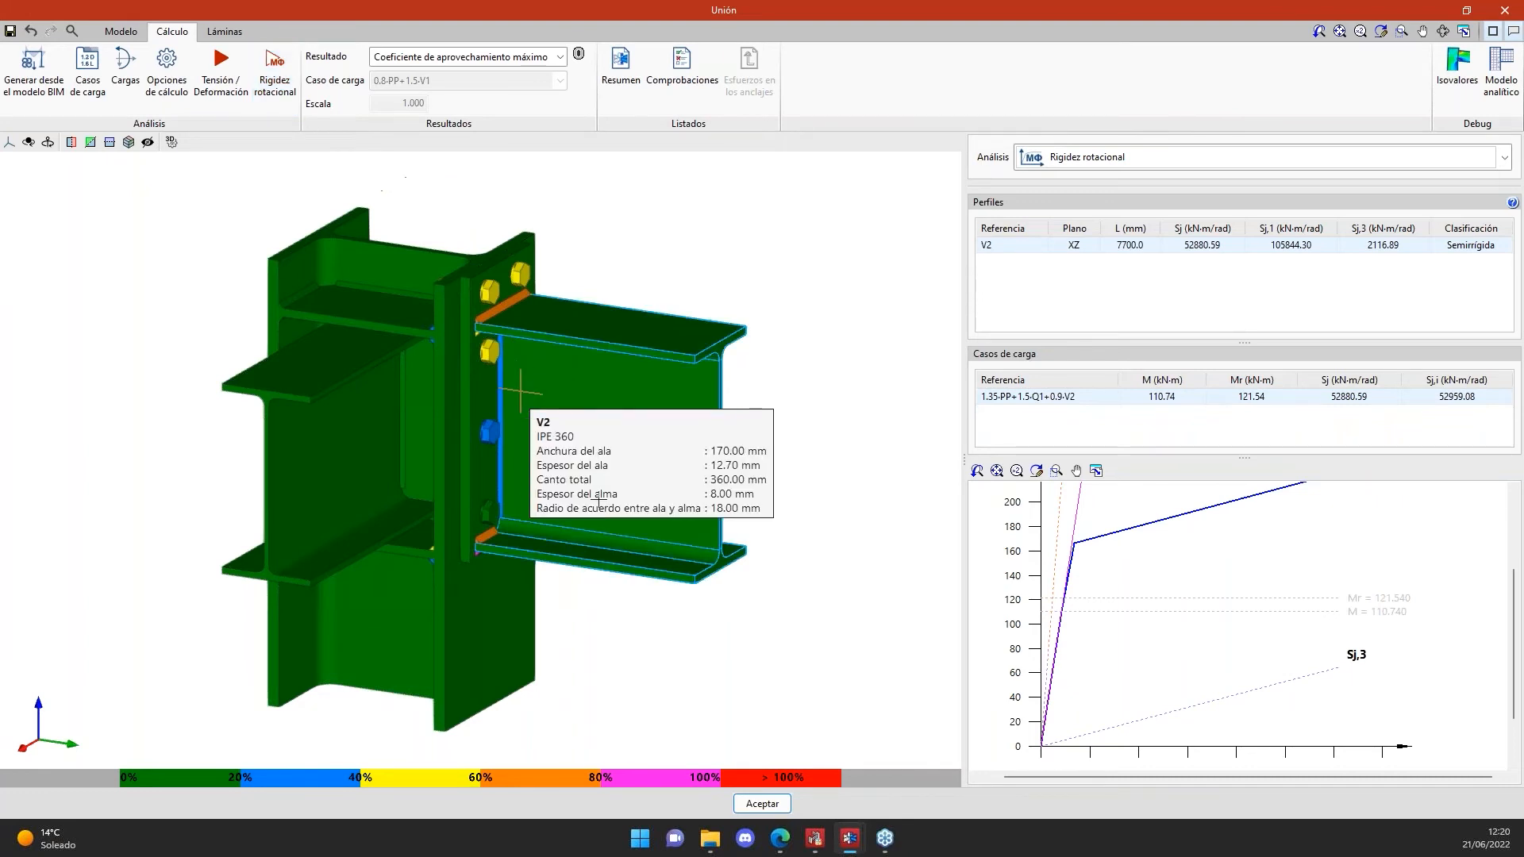
- Check again which moment criteria the BIM load case import offers for Rigidez rotacional, and cancel without changes
click(37, 70)
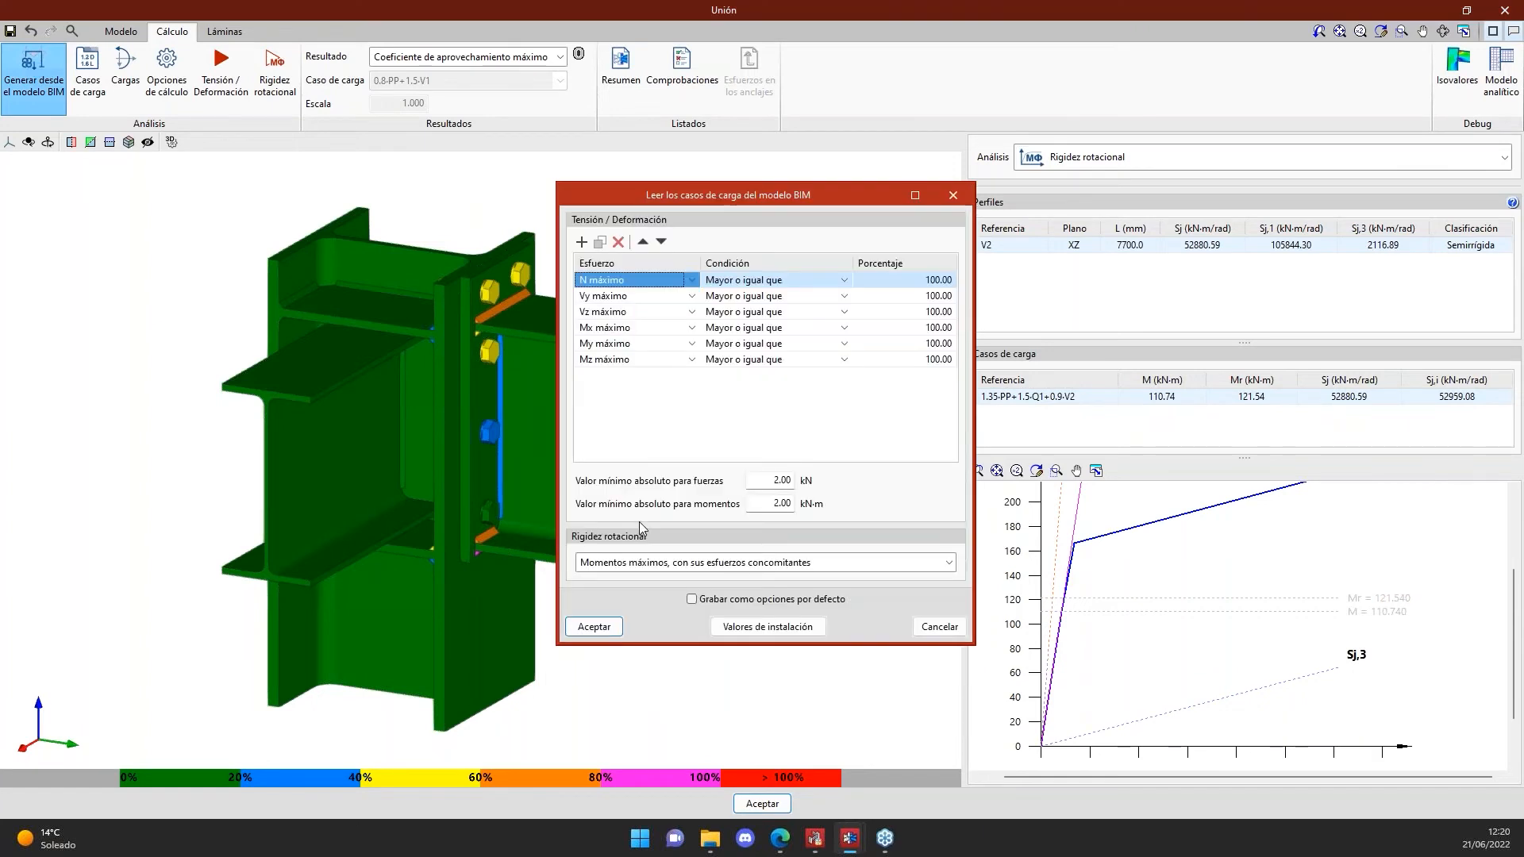
click(704, 564)
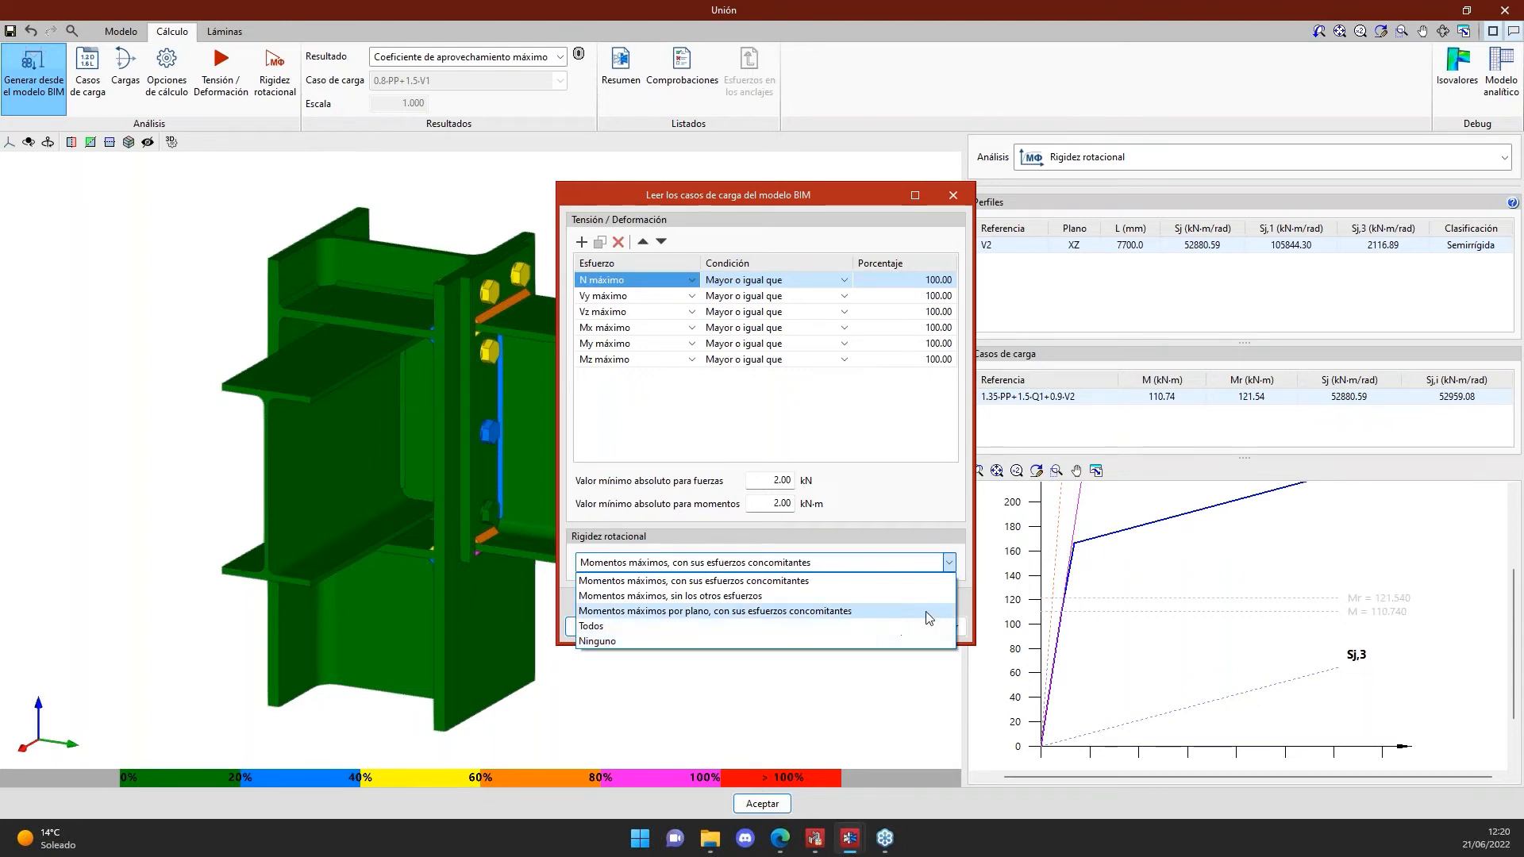
click(962, 608)
click(940, 627)
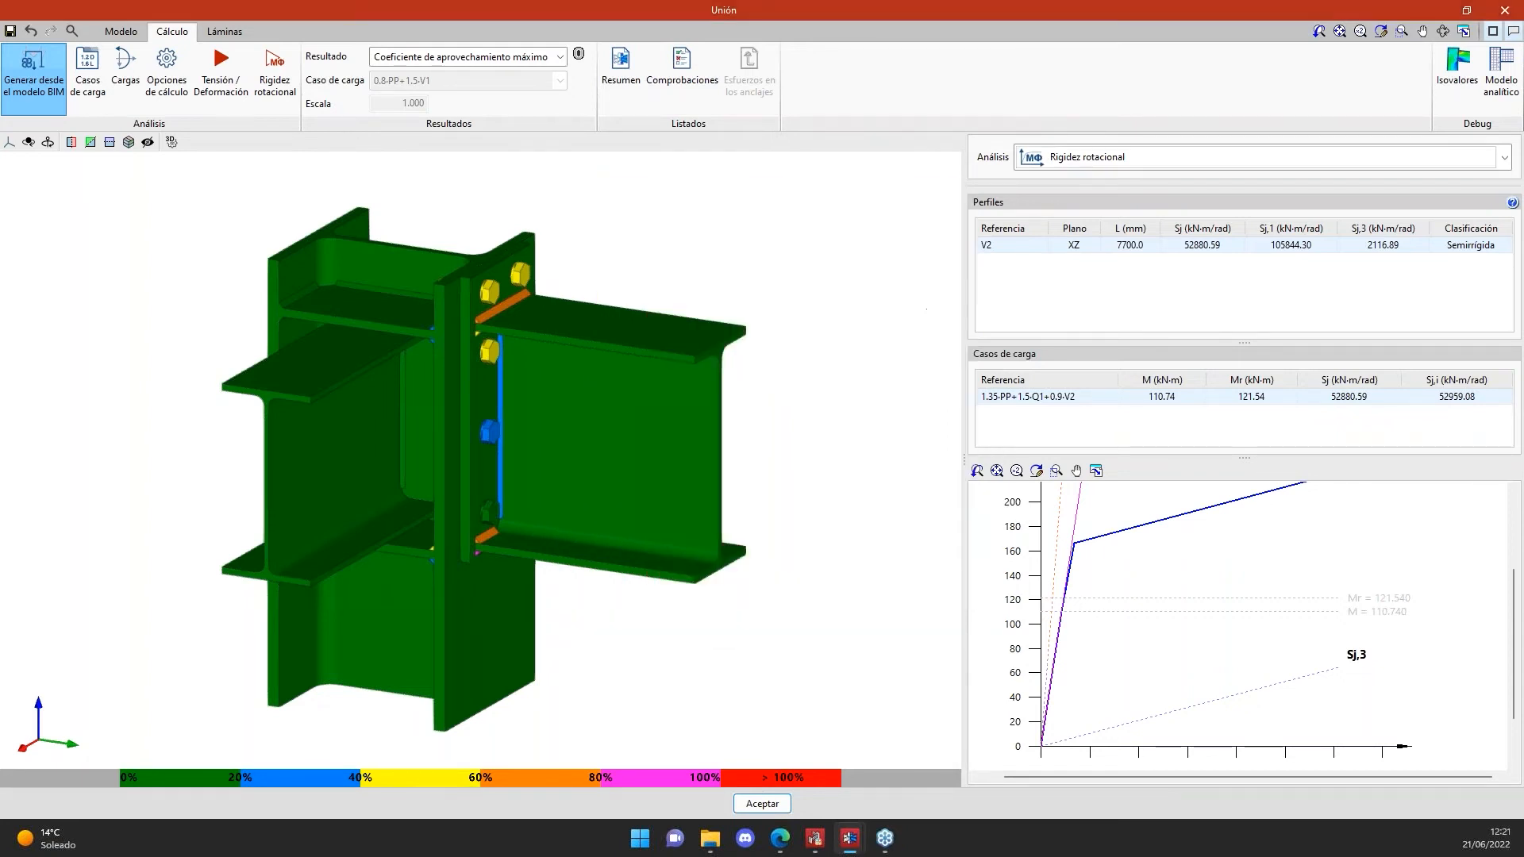
- Review the Rigidez rotacional loads of profile V1 and its Factor kb classification diagram, and discard the loads dialog
click(125, 68)
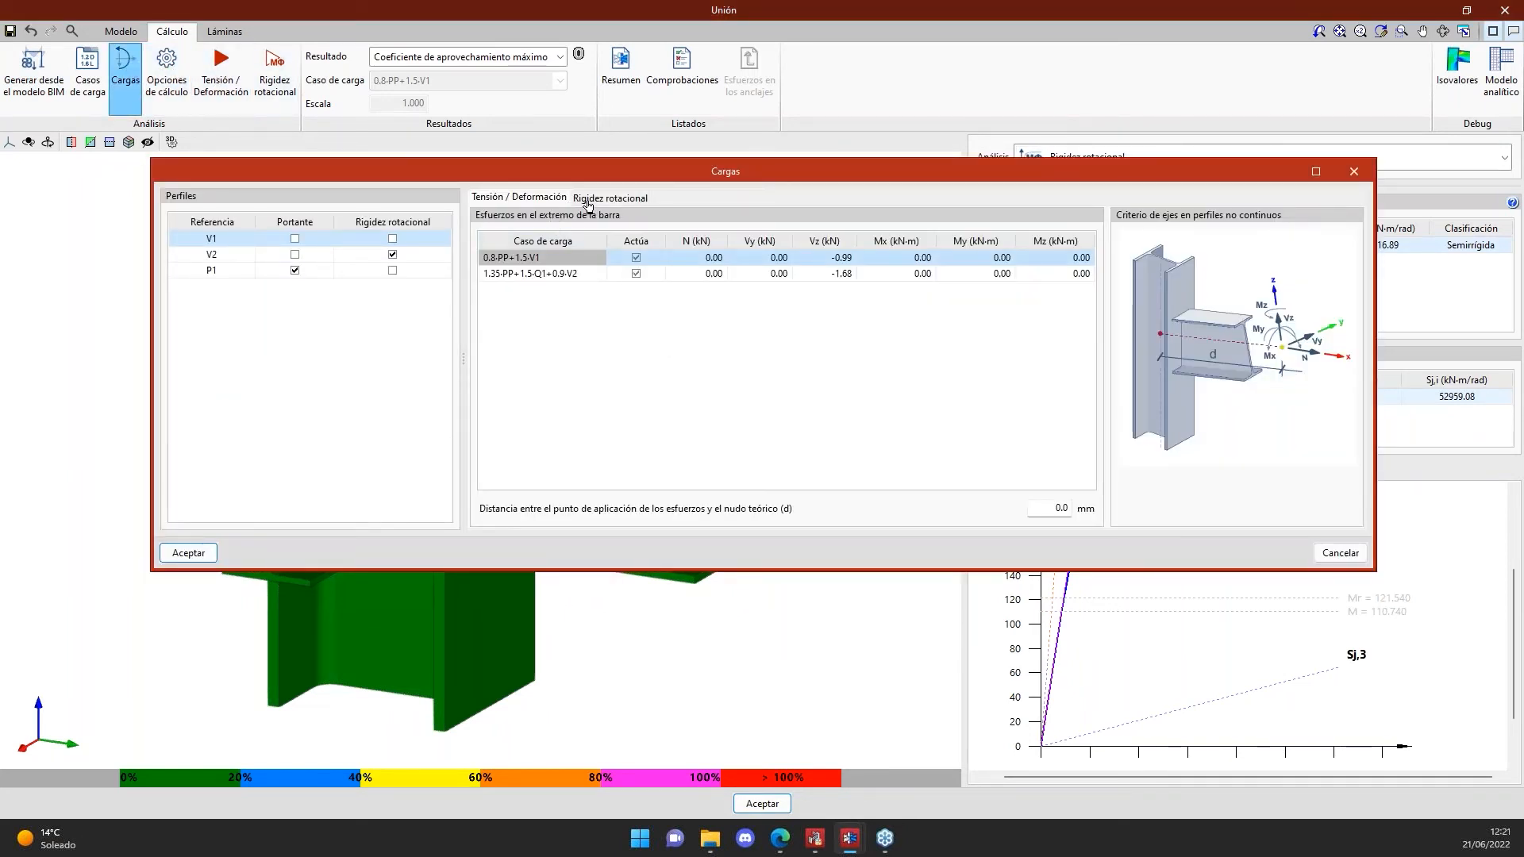
click(581, 200)
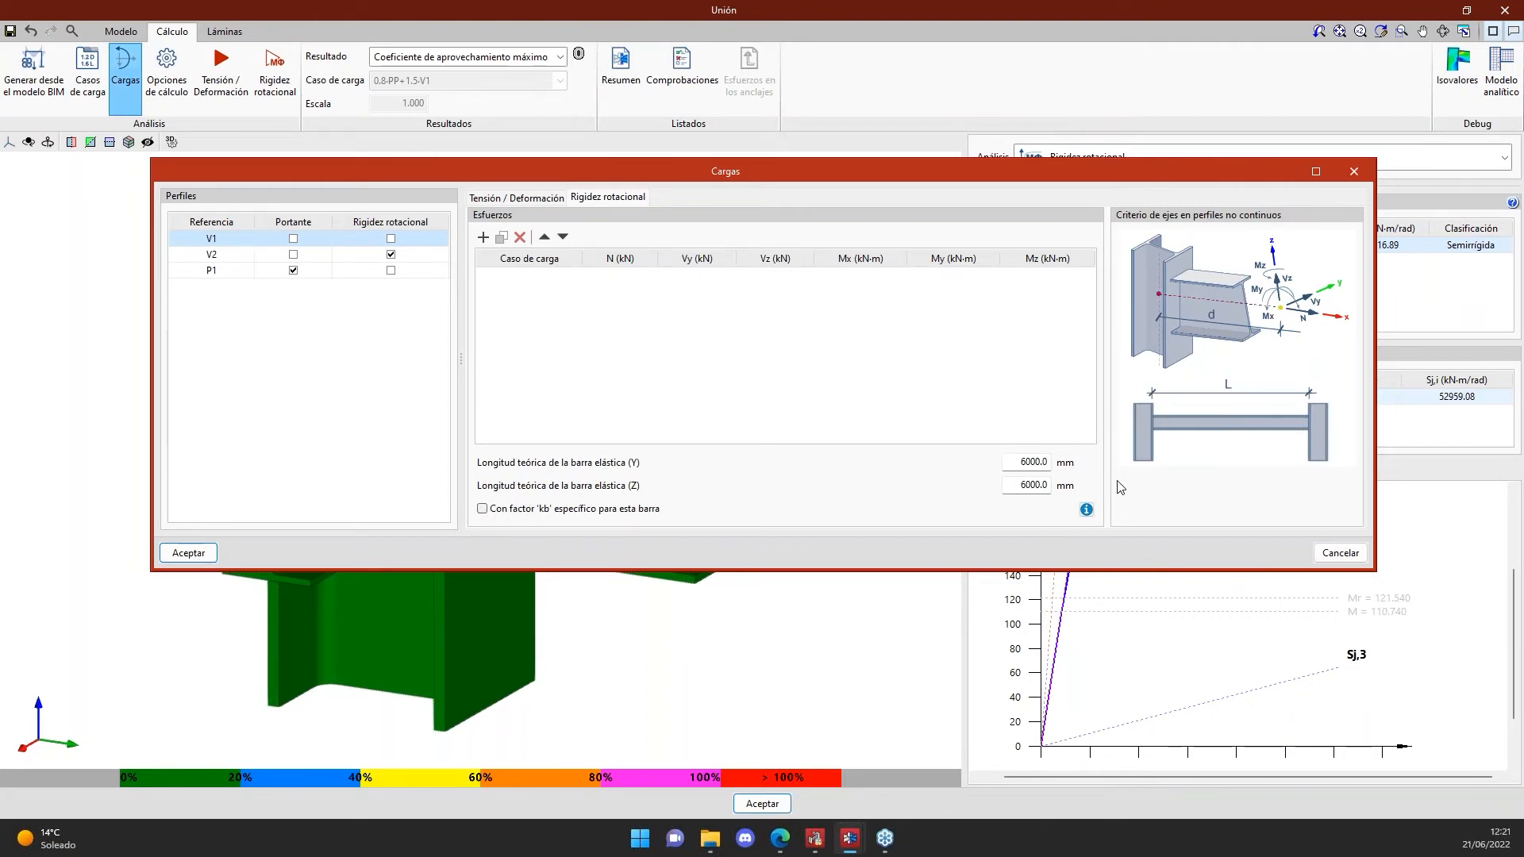
click(1085, 509)
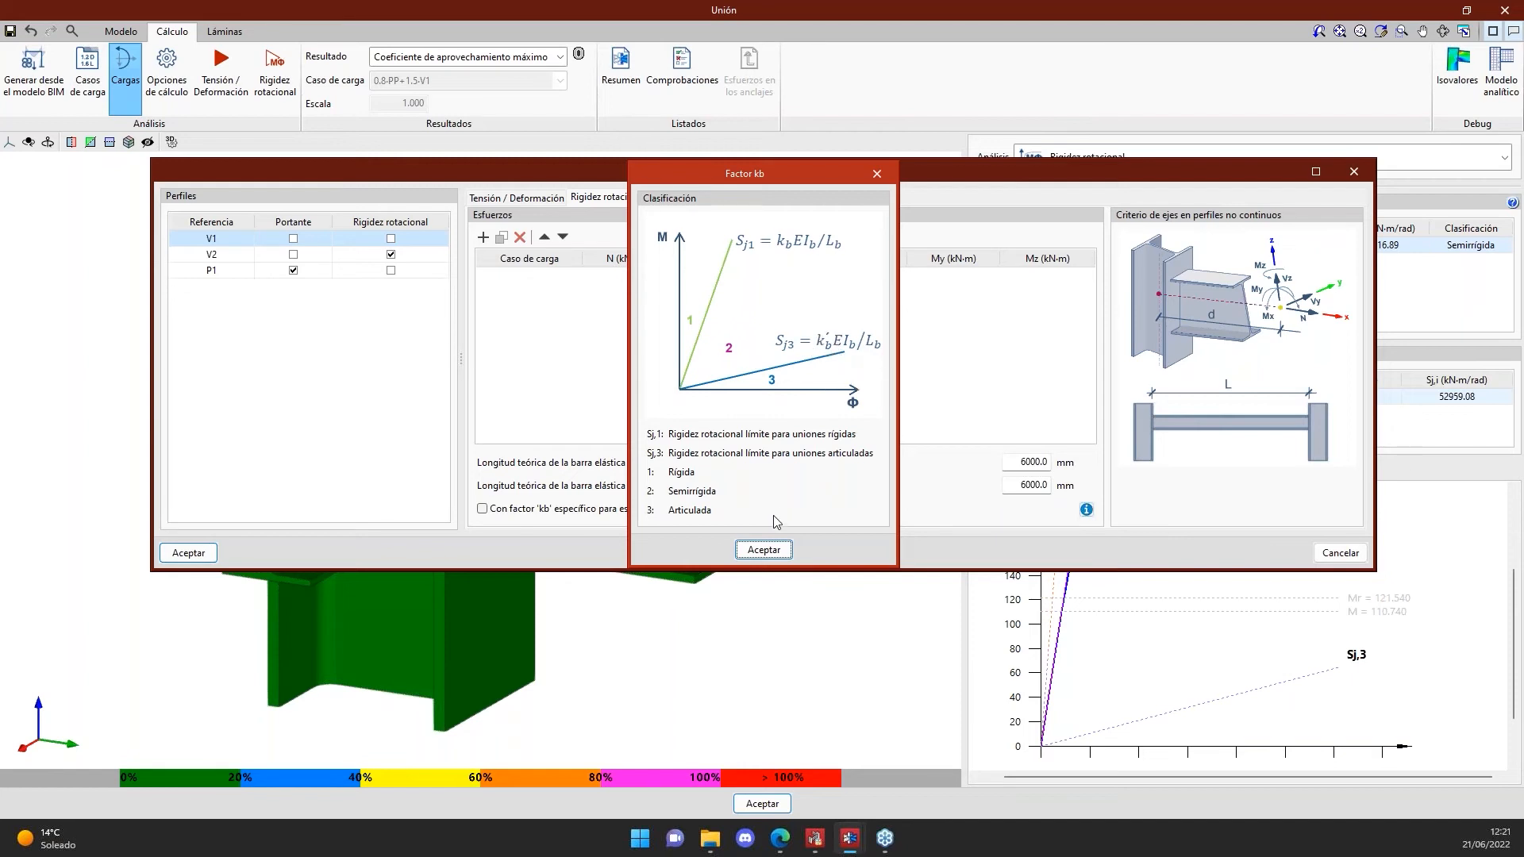
click(762, 549)
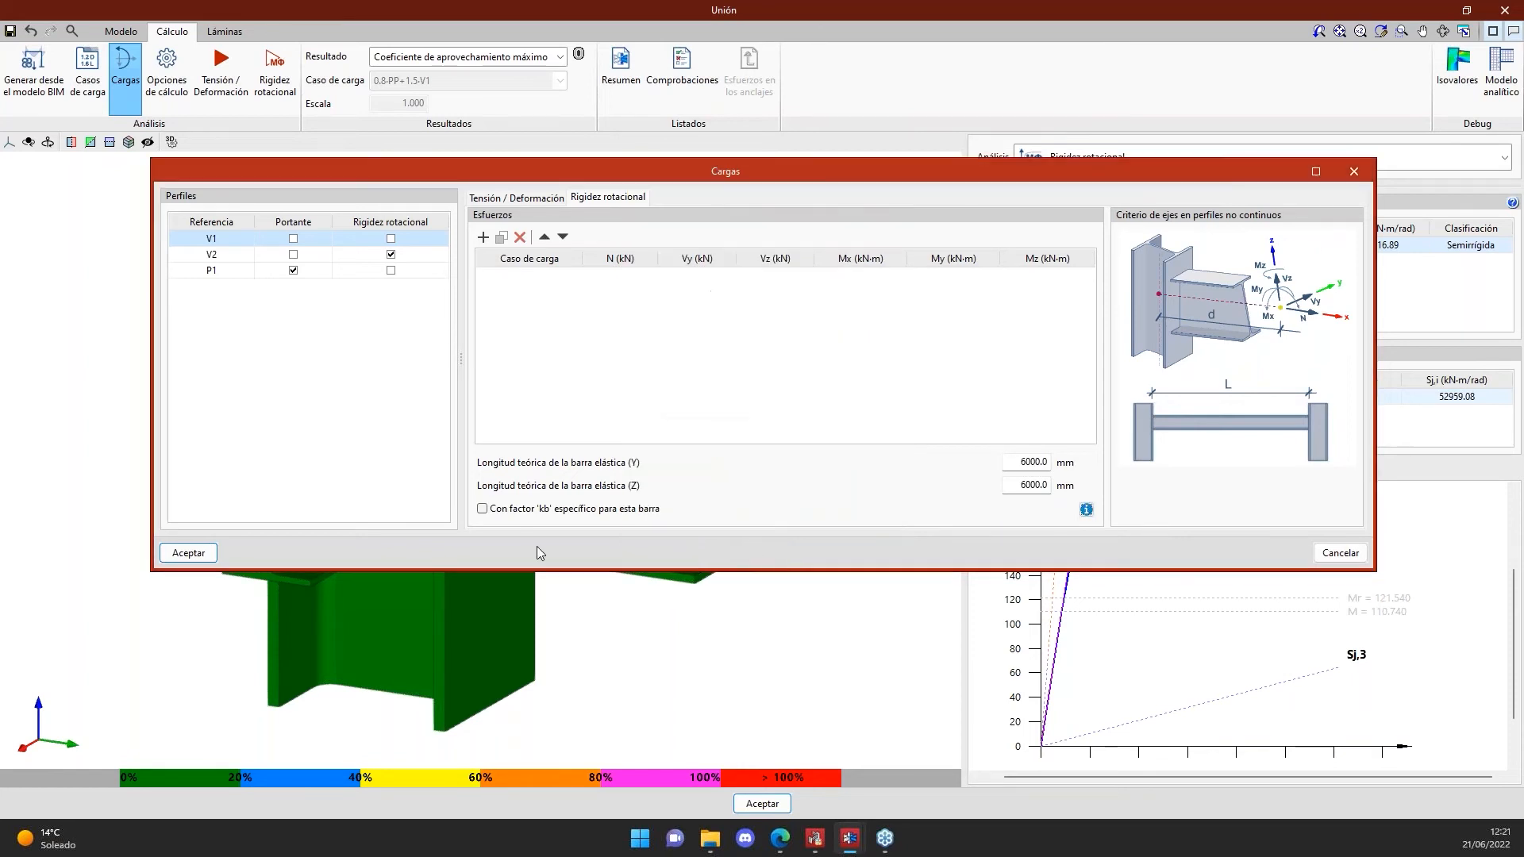
click(1341, 554)
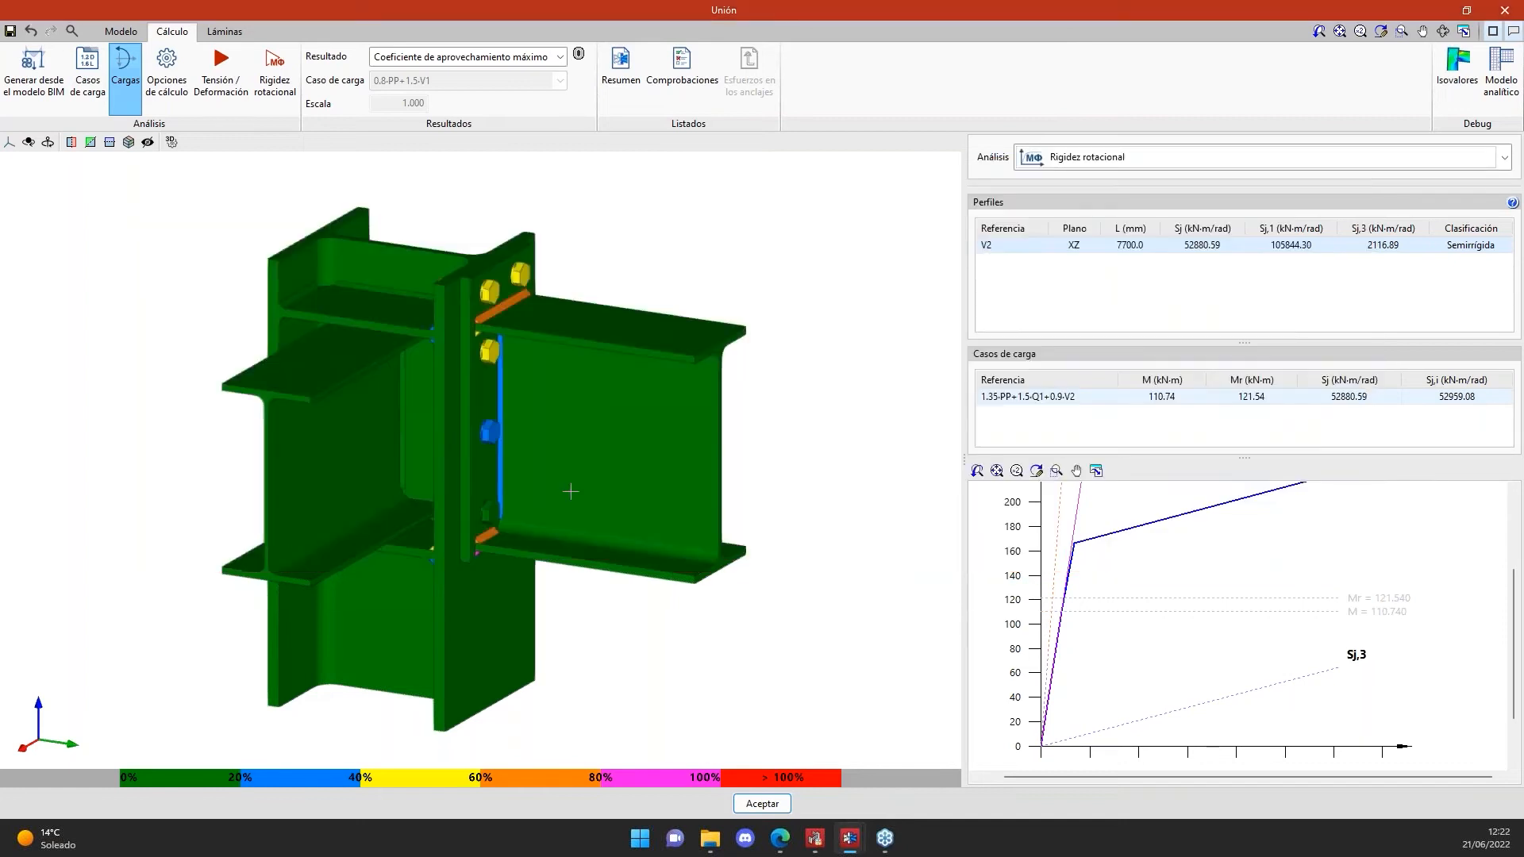
- Leave the joint and review the project's general kb and kb' limit stiffness factors with their classification diagram, without saving changes
click(763, 804)
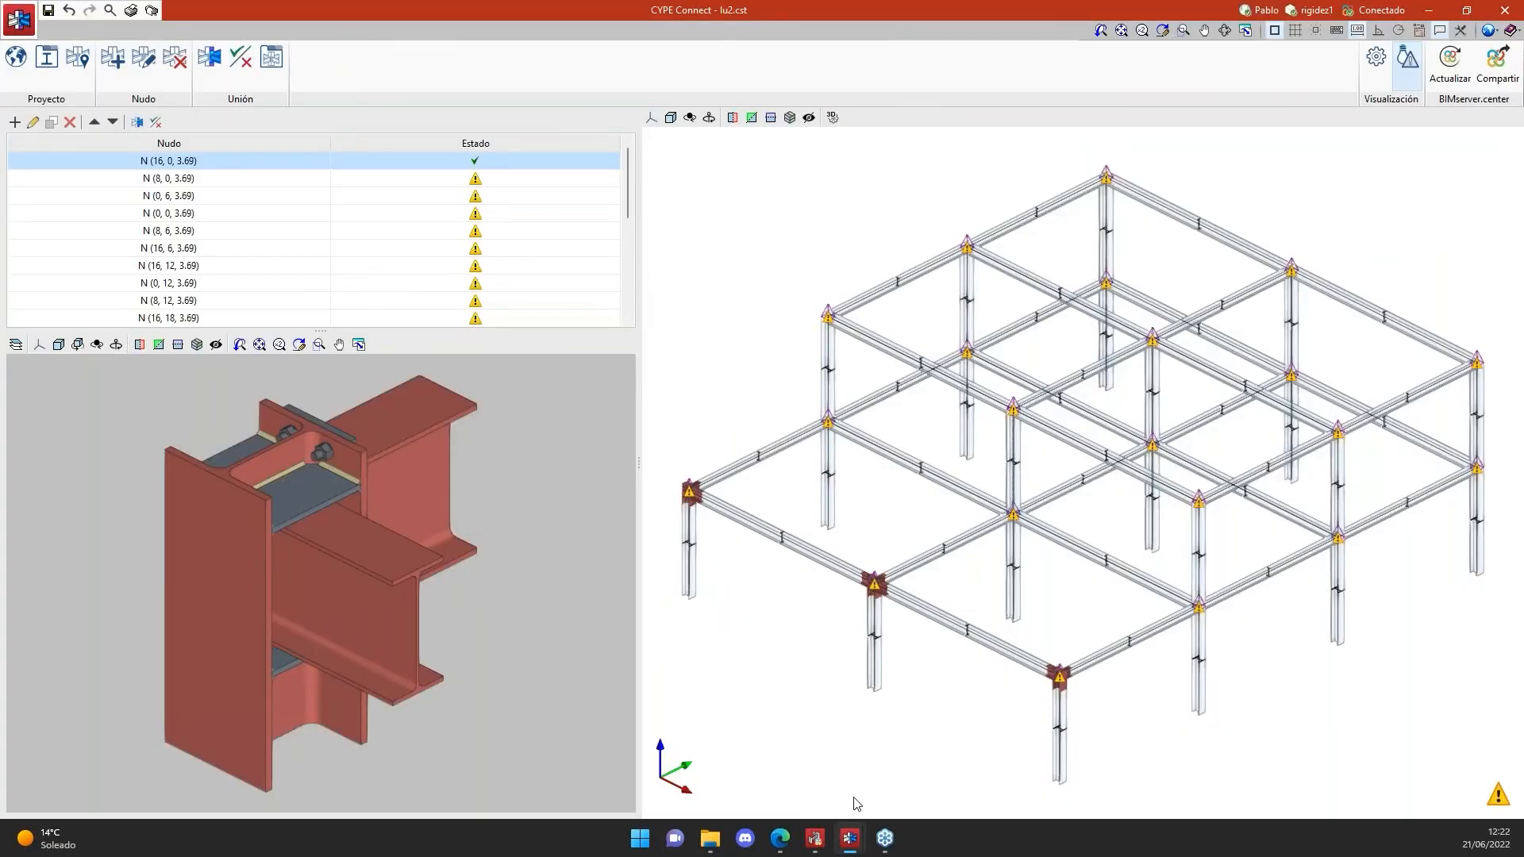
click(17, 59)
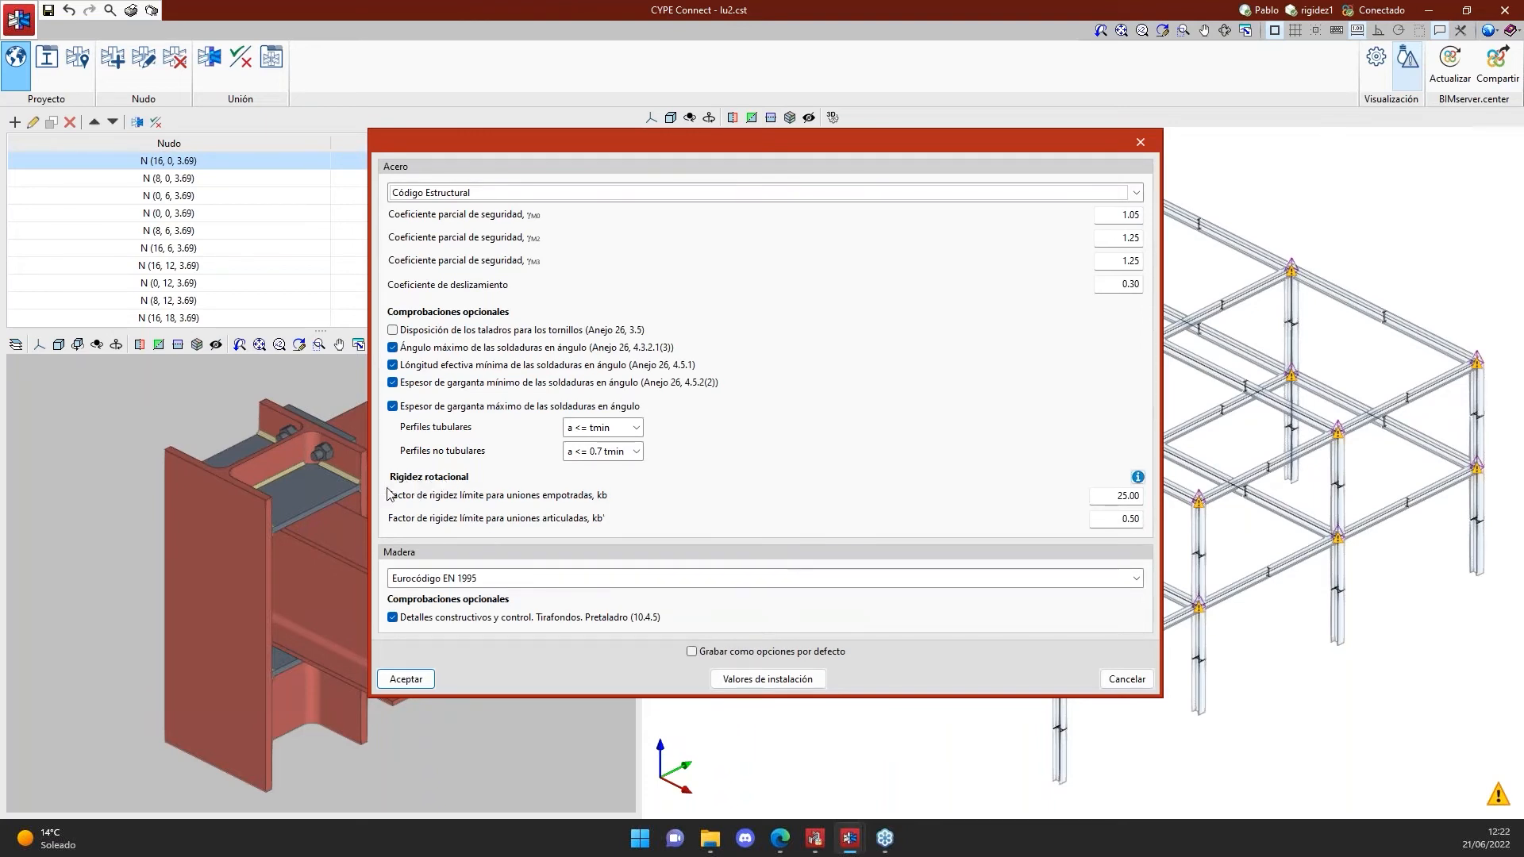
click(1118, 496)
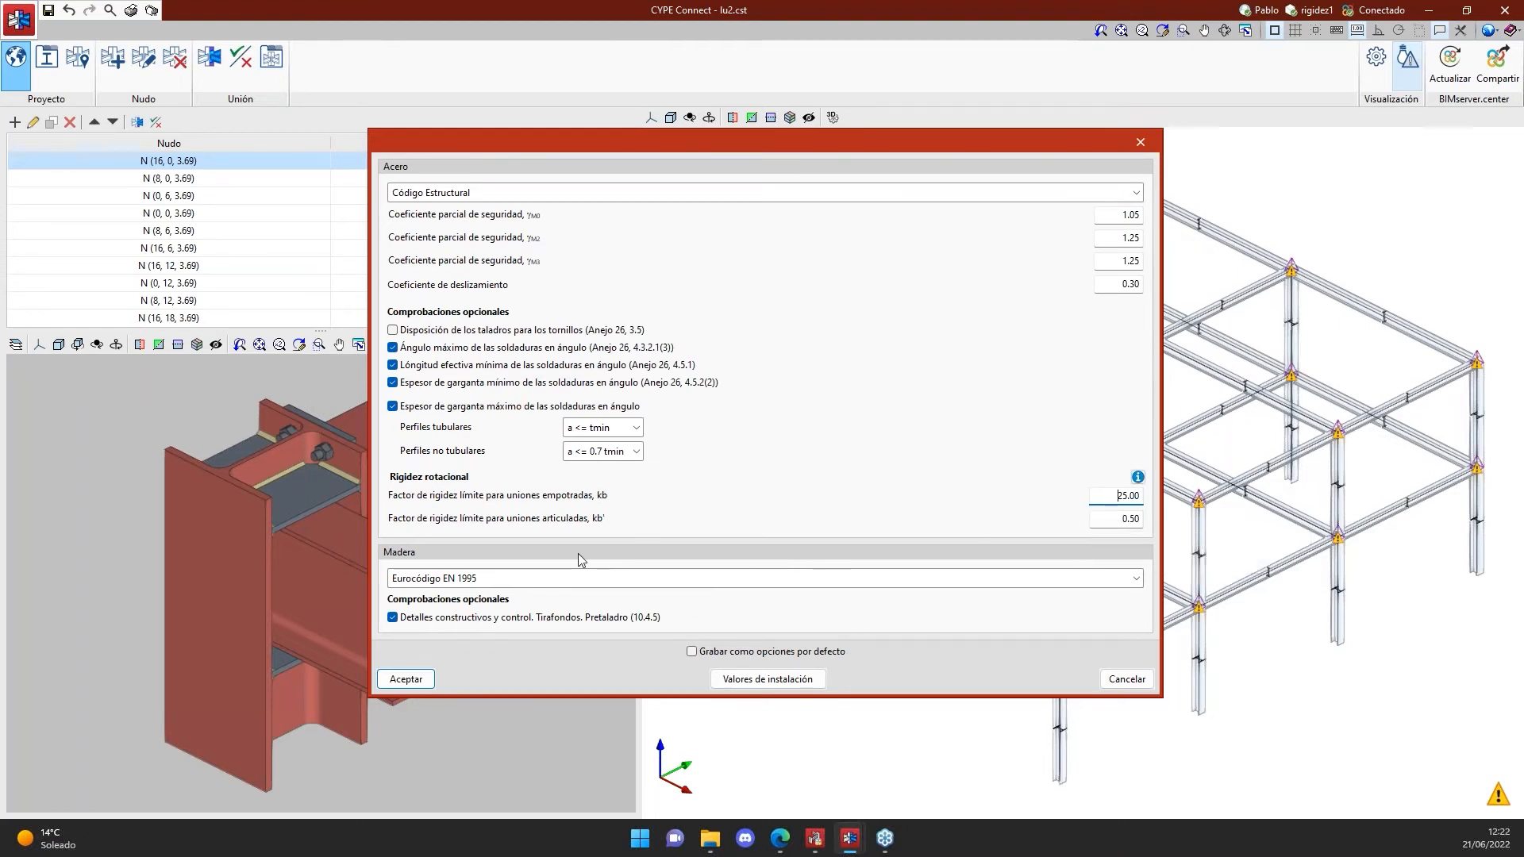
double_click(1111, 494)
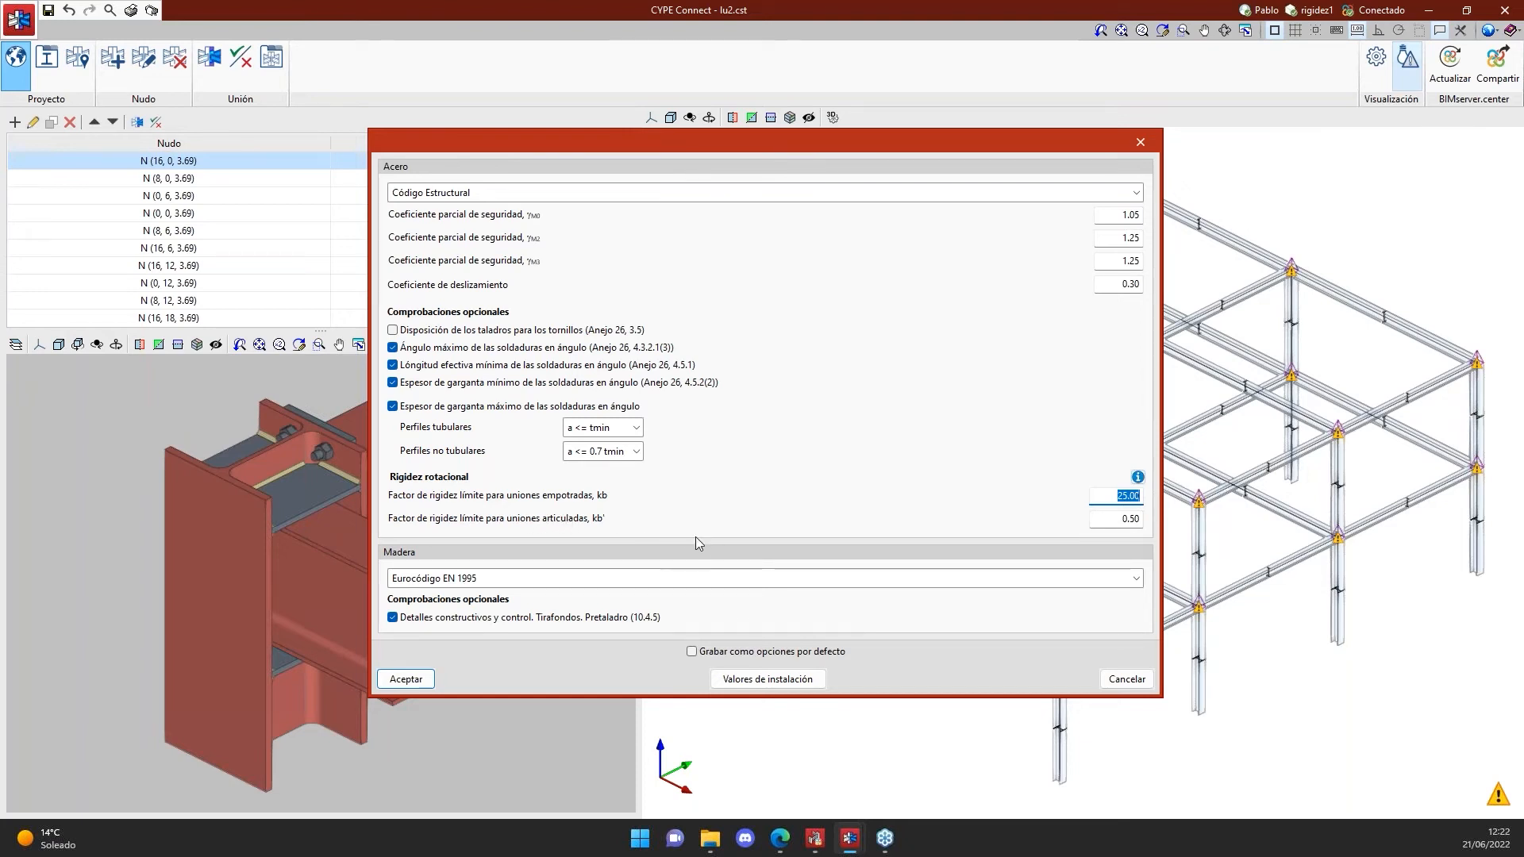
click(1111, 518)
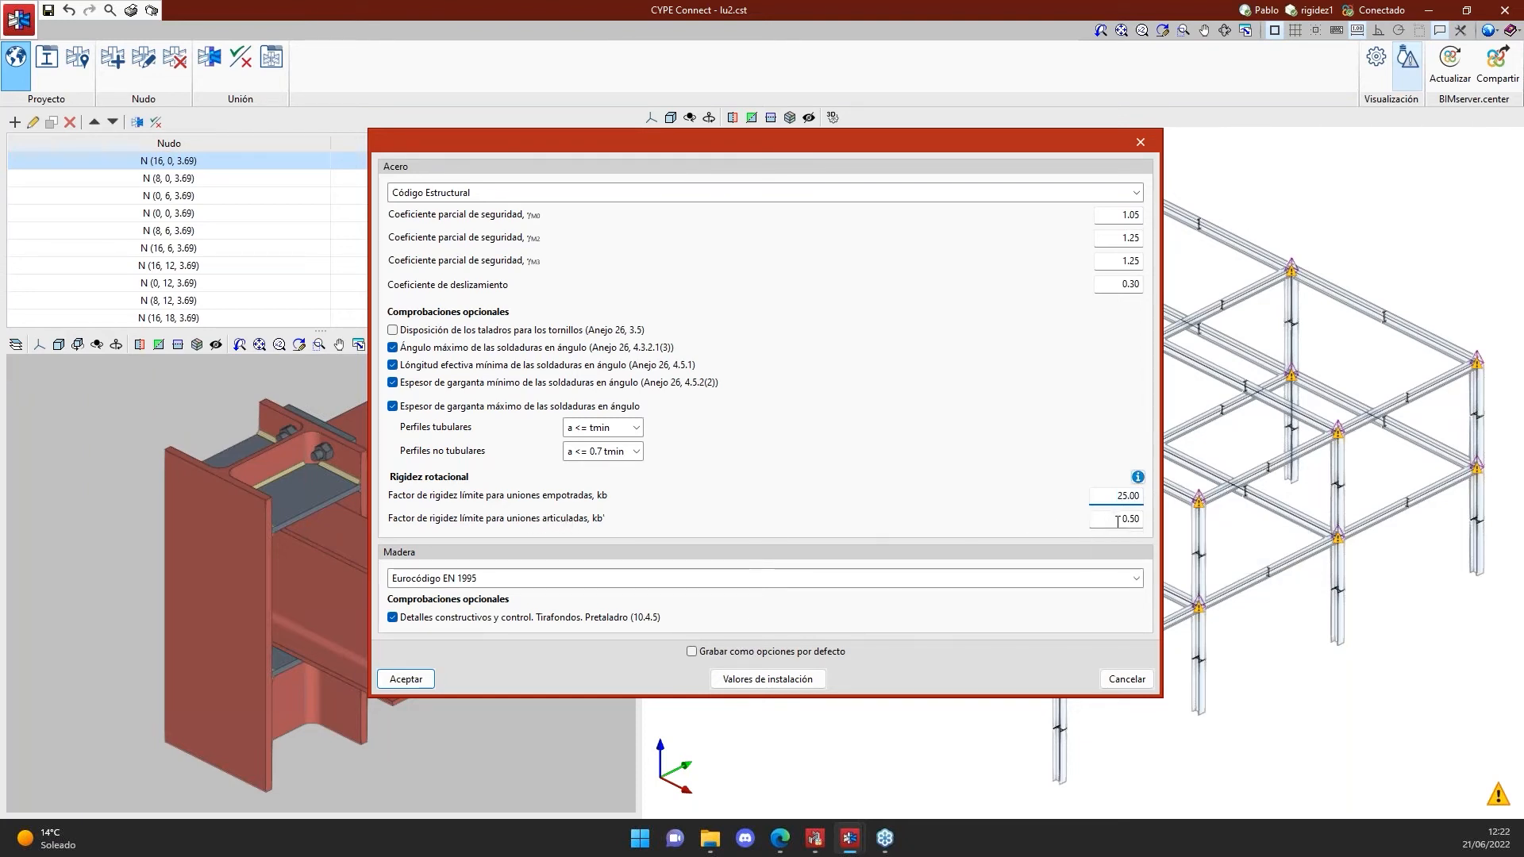
click(1138, 477)
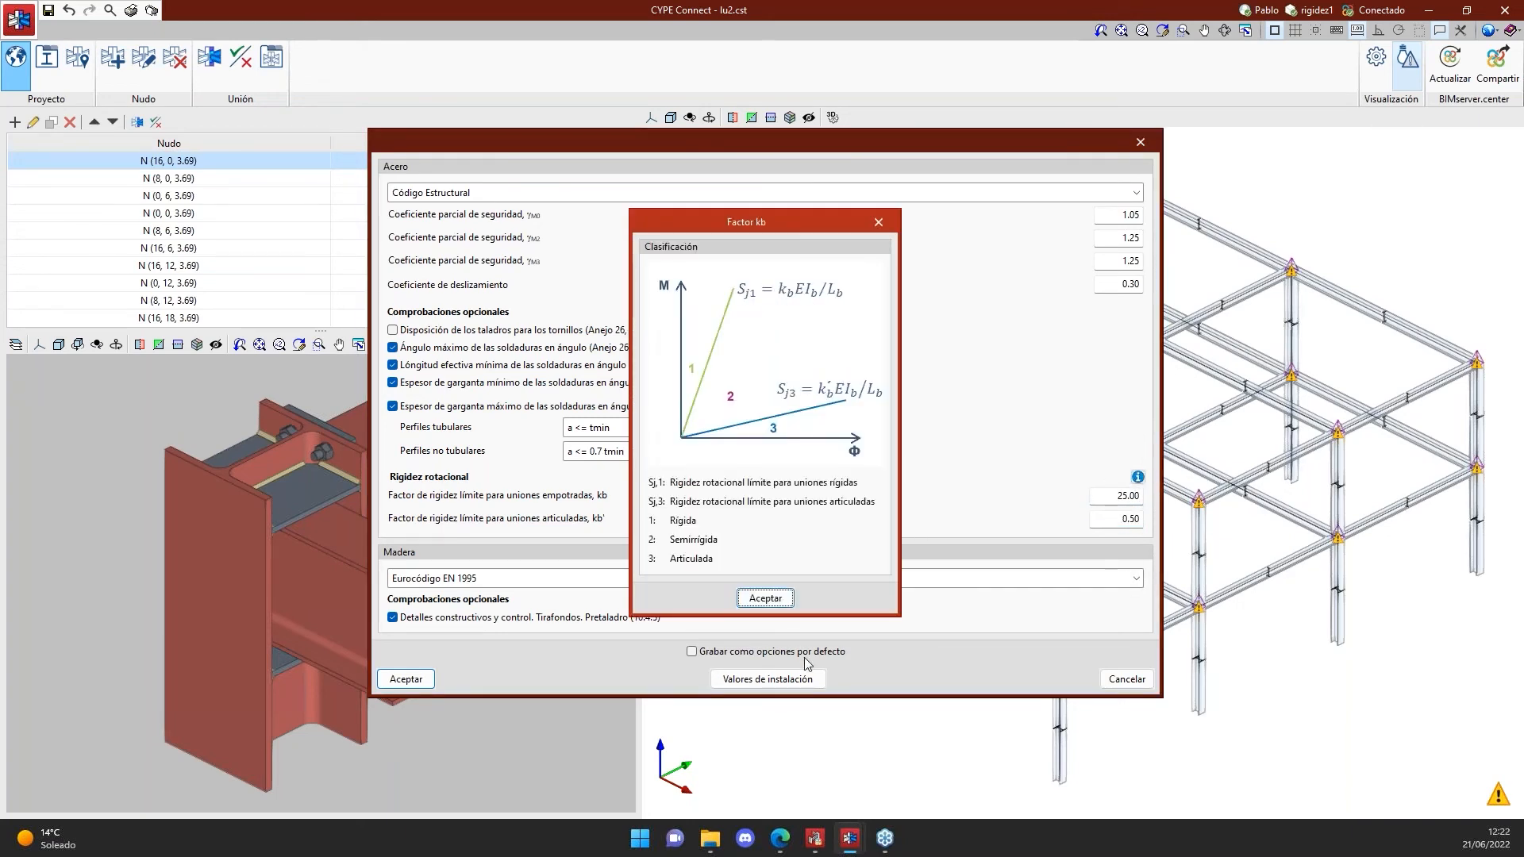
click(765, 598)
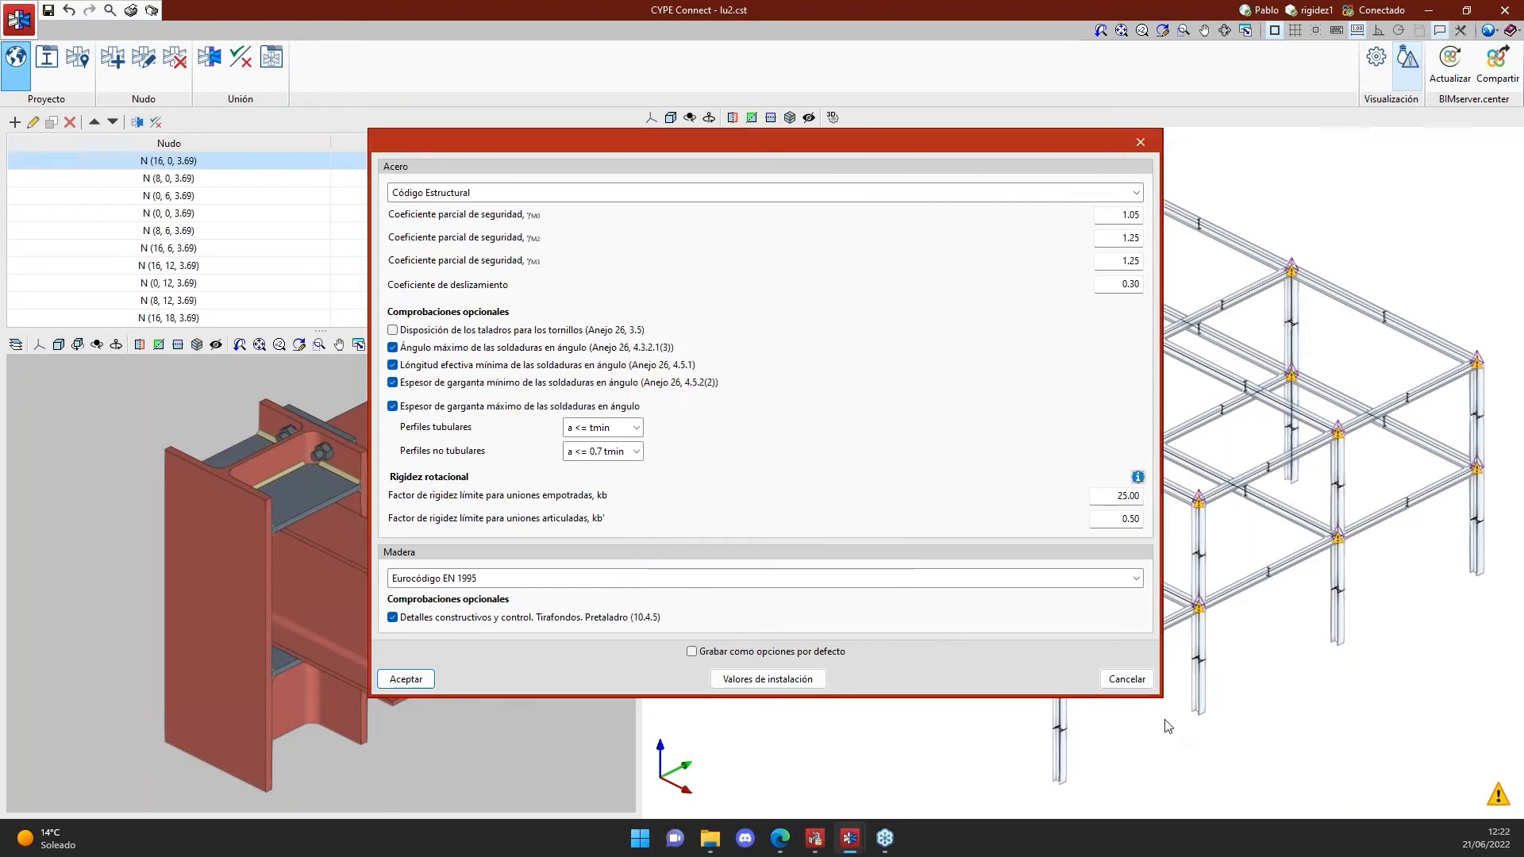
click(1127, 680)
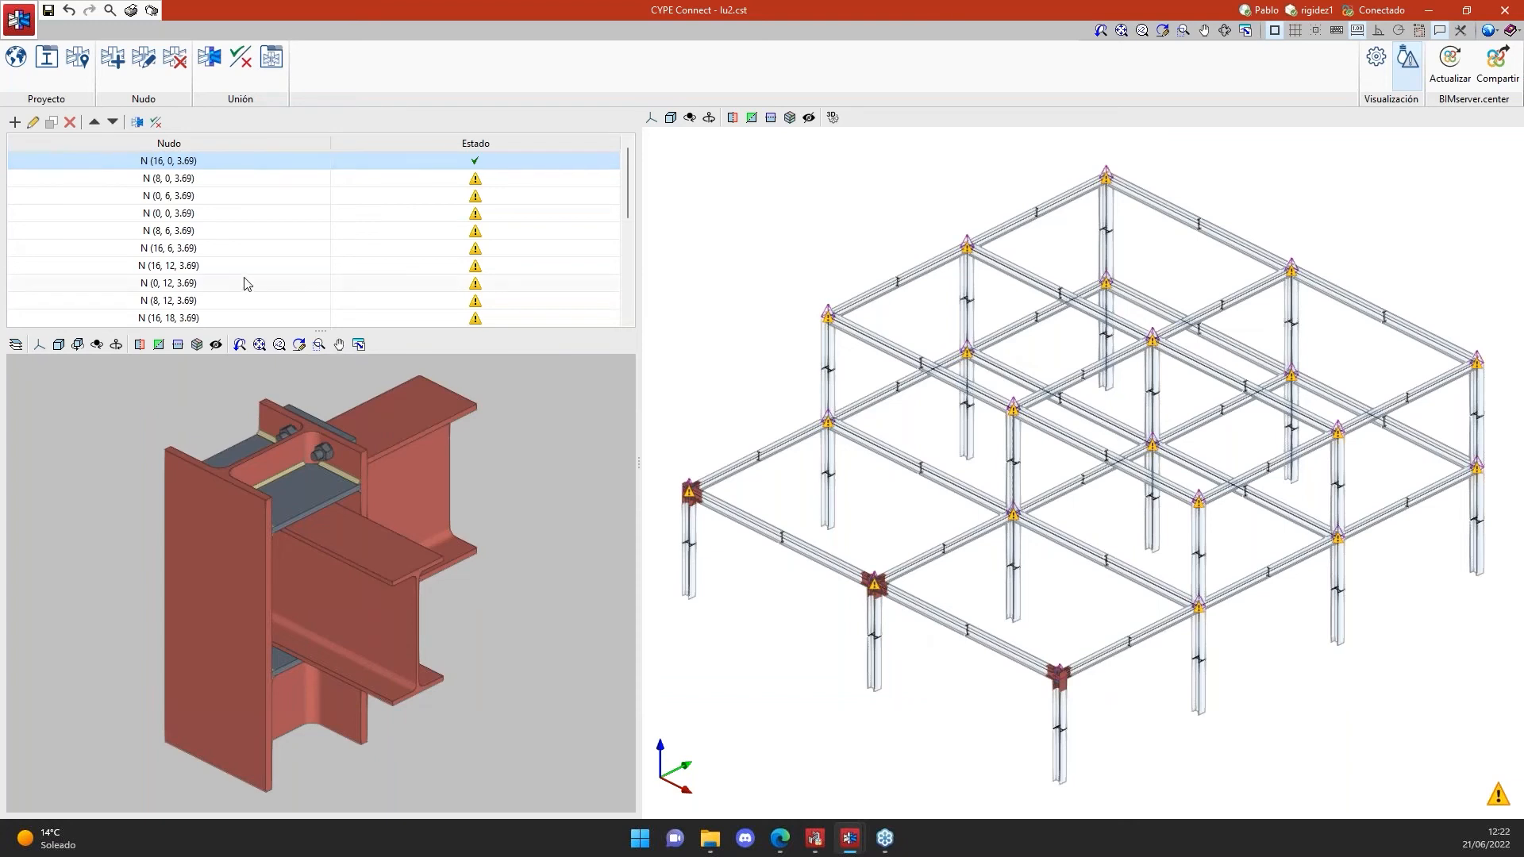
- Reopen the joint at node N (16, 0, 3.69) and generate its calculation Resumen with Cargas and Notación also included
click(138, 127)
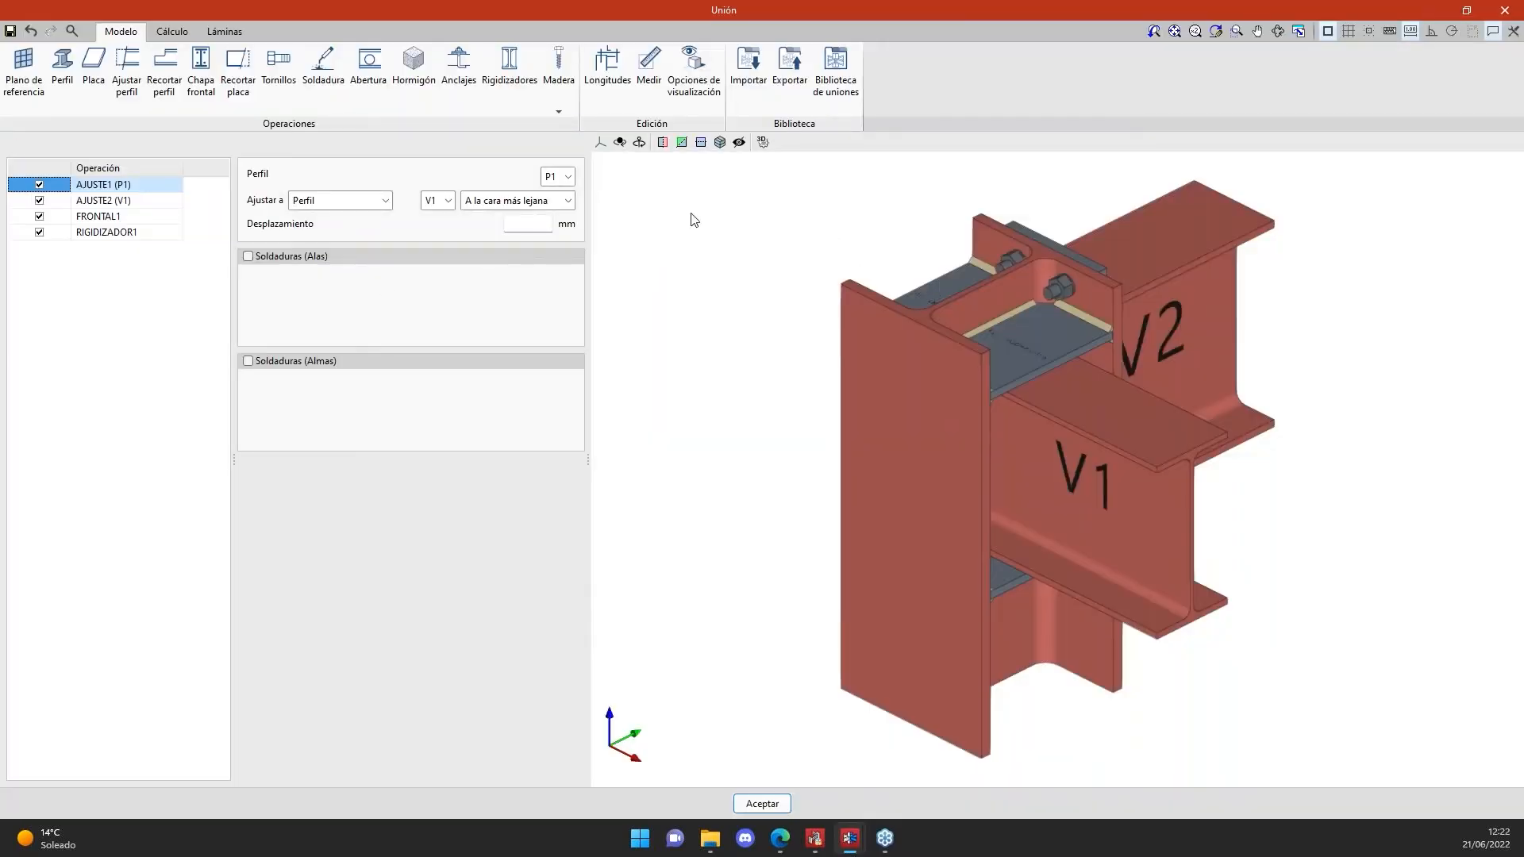
click(172, 32)
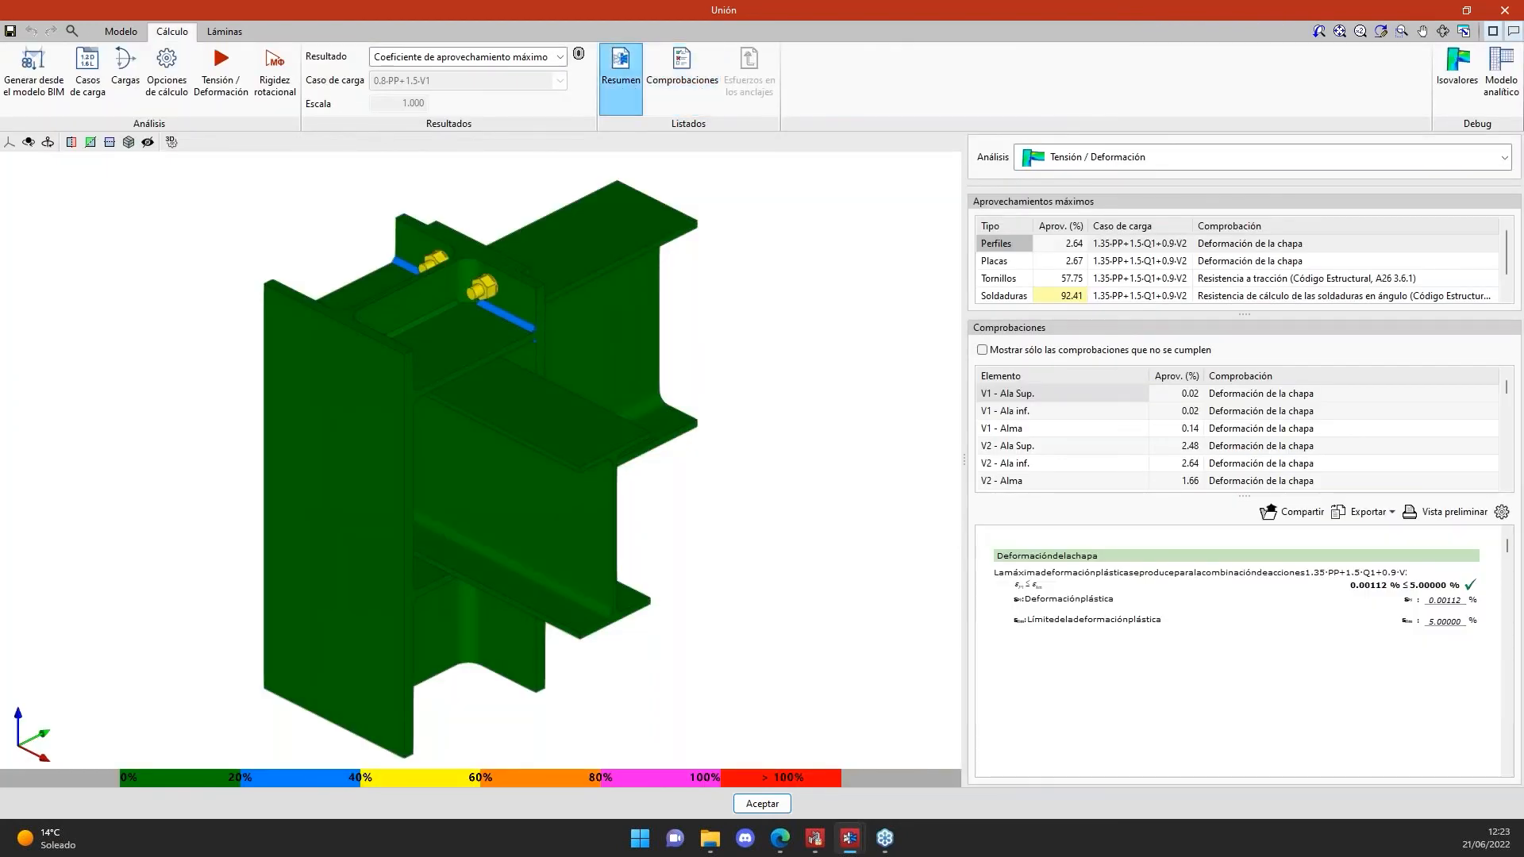
click(623, 82)
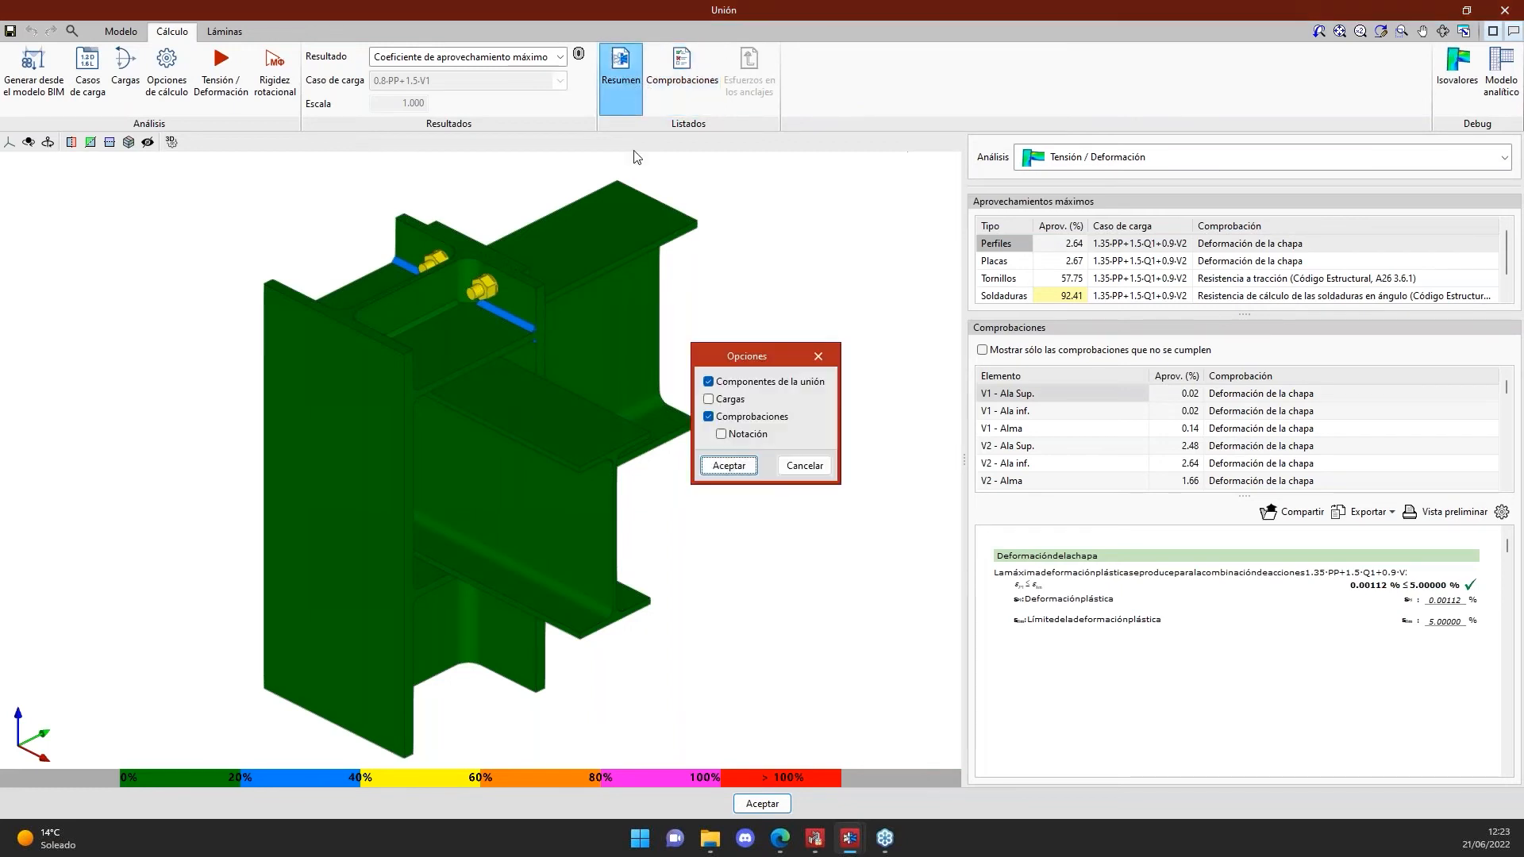
click(709, 399)
click(721, 434)
click(731, 468)
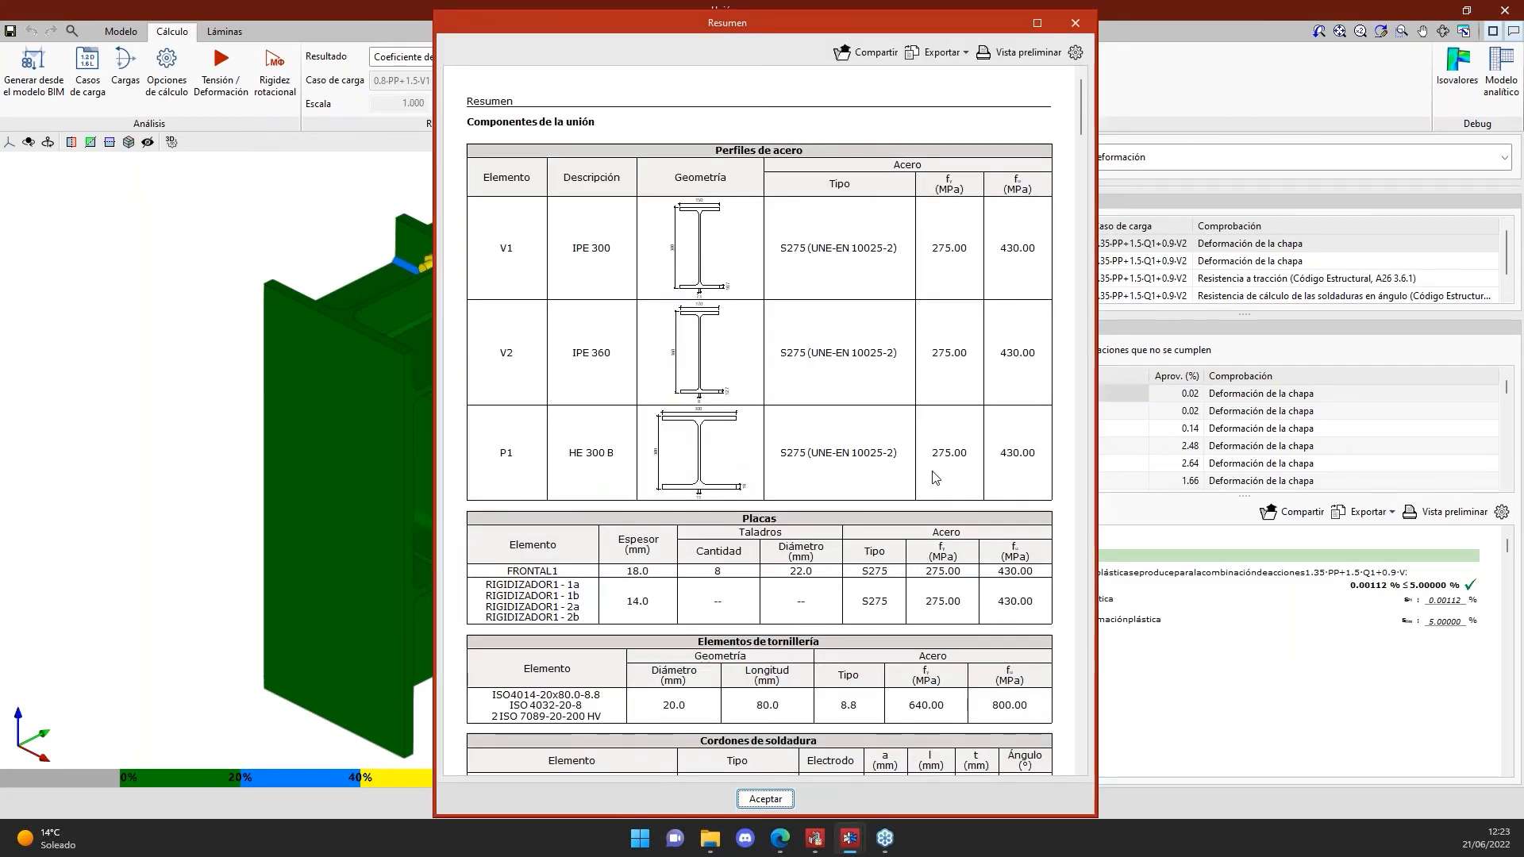
- Read through the joint summary from the component and weld tables to the loads, checks and Rigidez rotacional table
scroll(935, 477, down, 3)
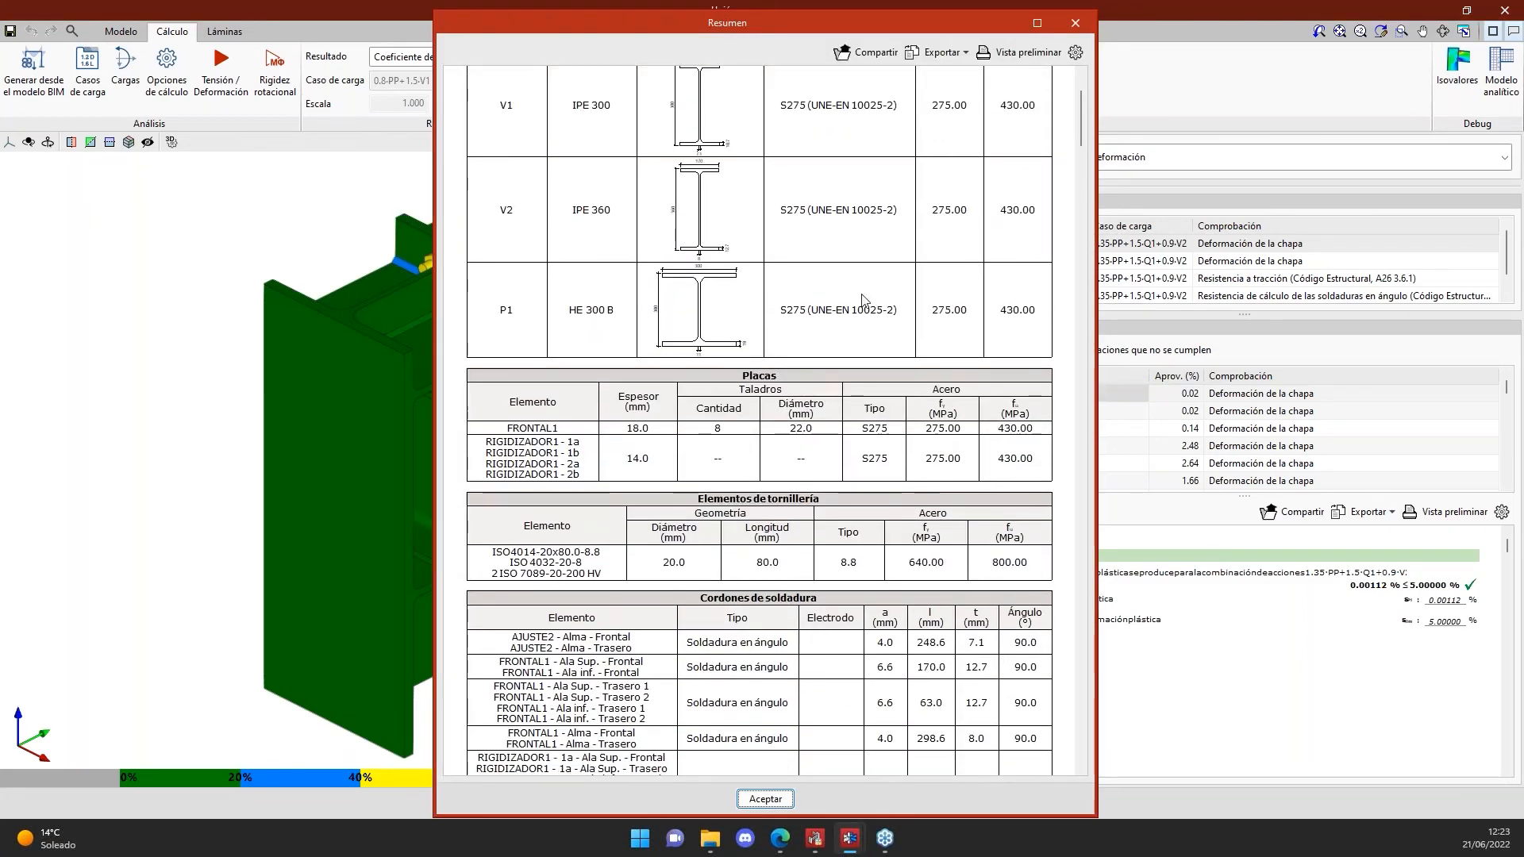
scroll(882, 318, down, 2)
scroll(881, 319, down, 6)
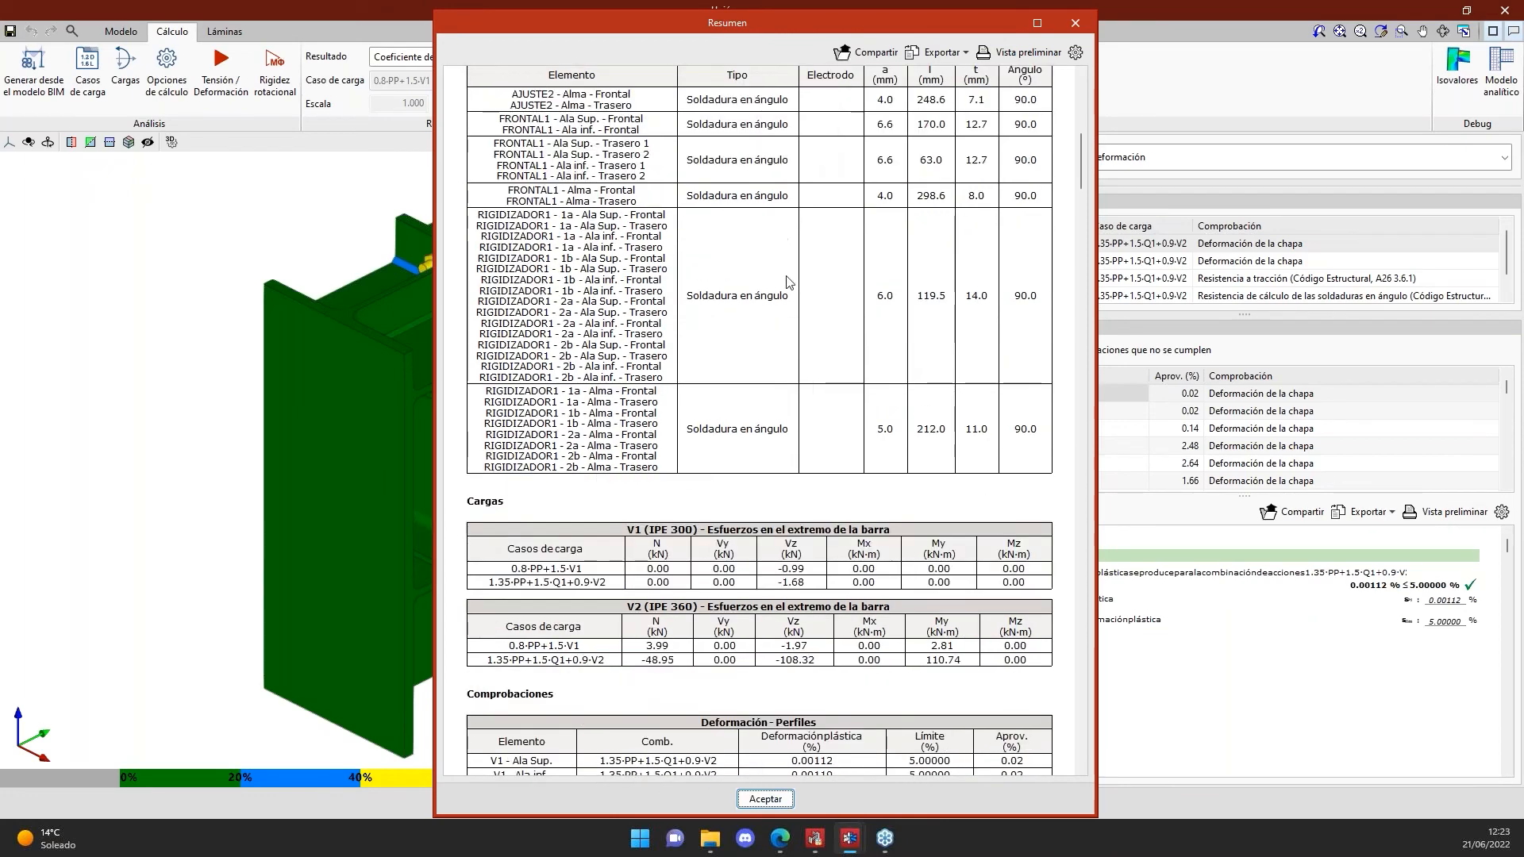
scroll(901, 389, down, 6)
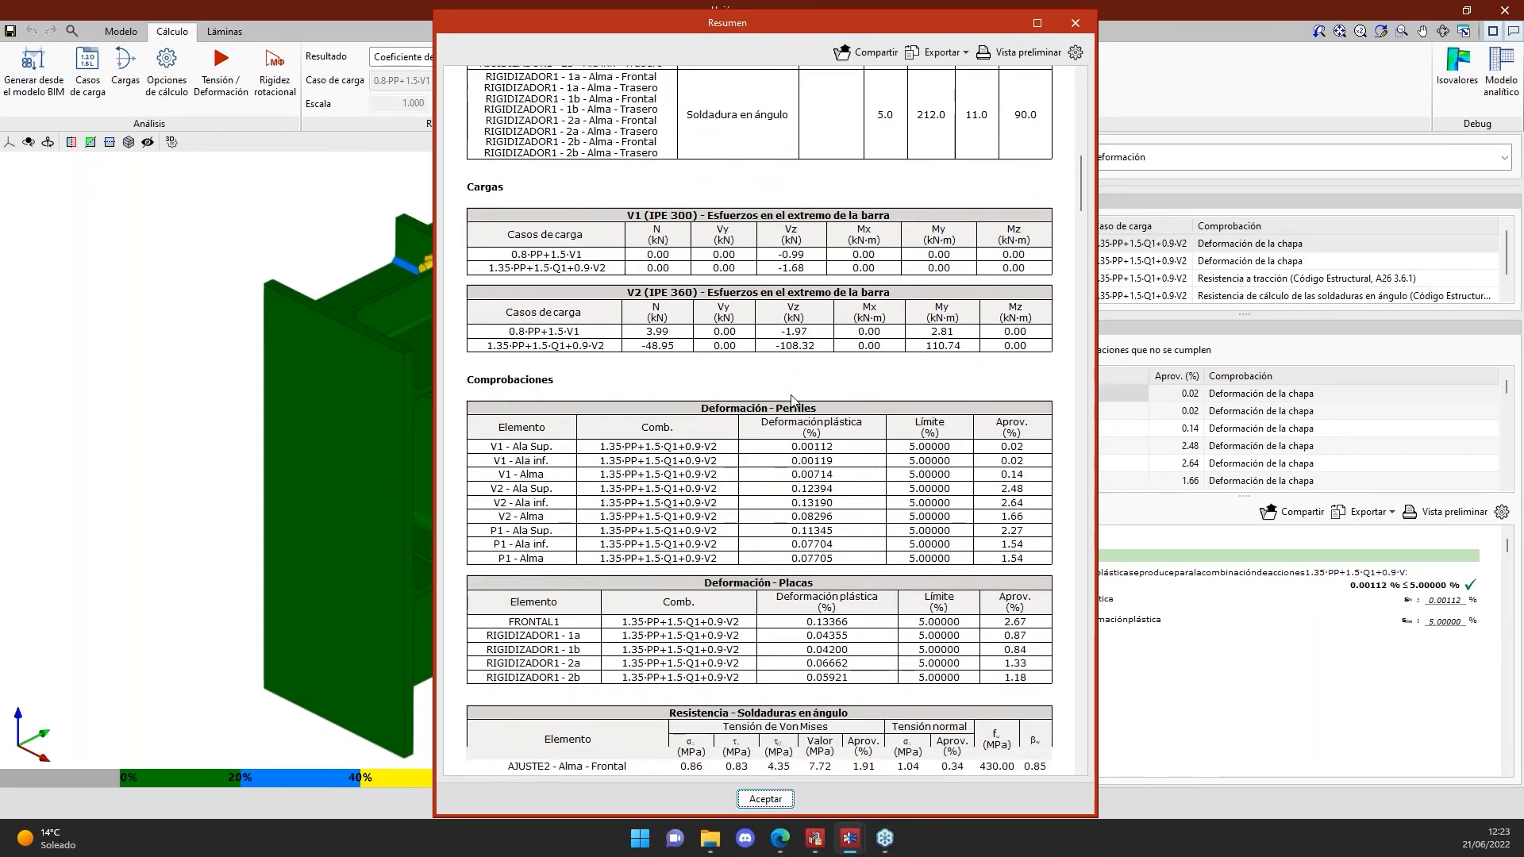
scroll(802, 373, down, 2)
scroll(734, 389, down, 2)
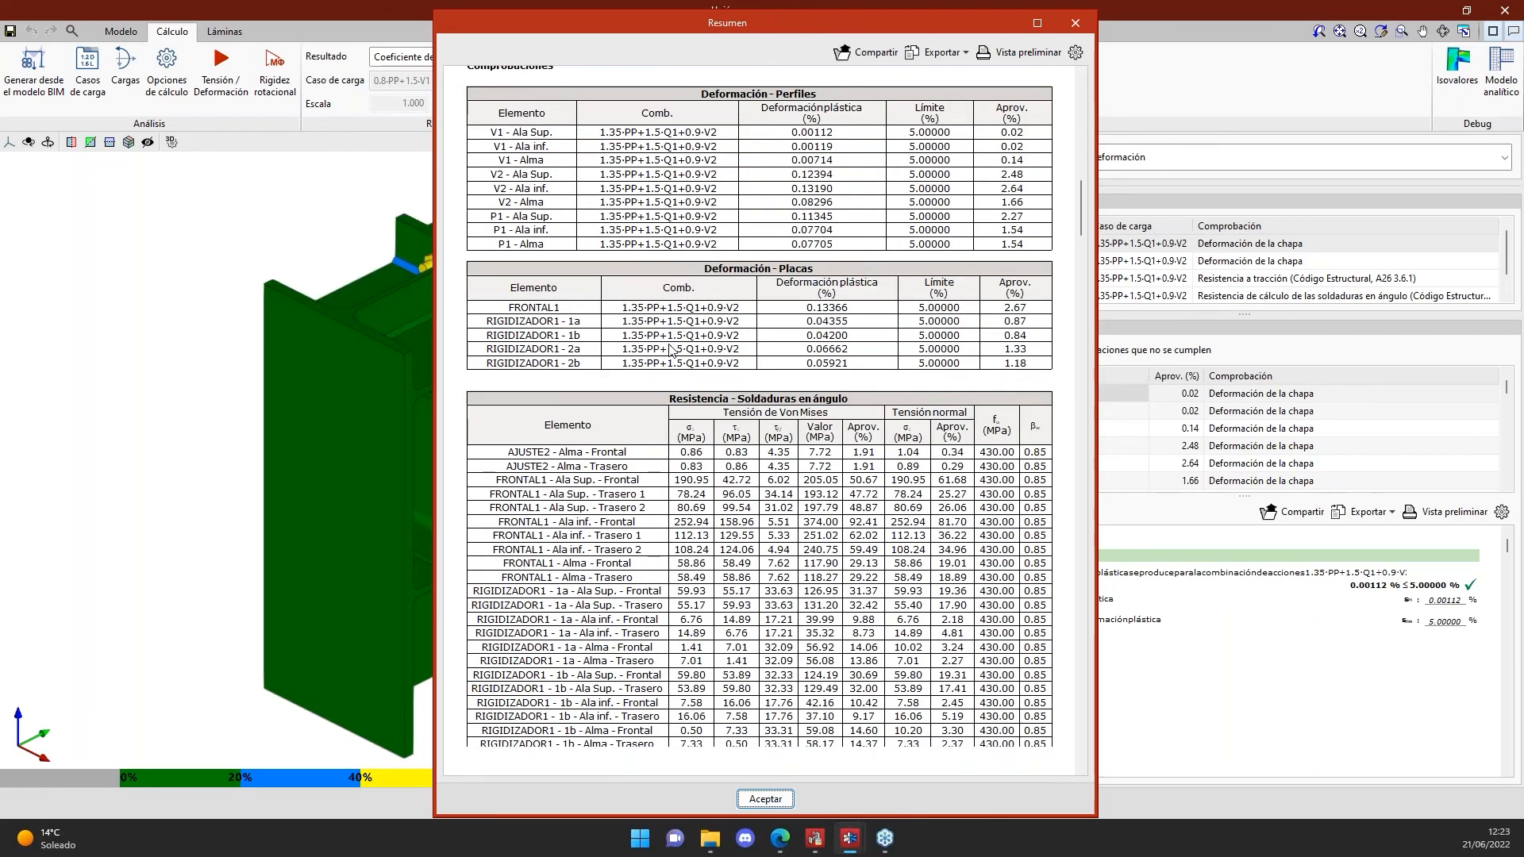
scroll(734, 389, down, 10)
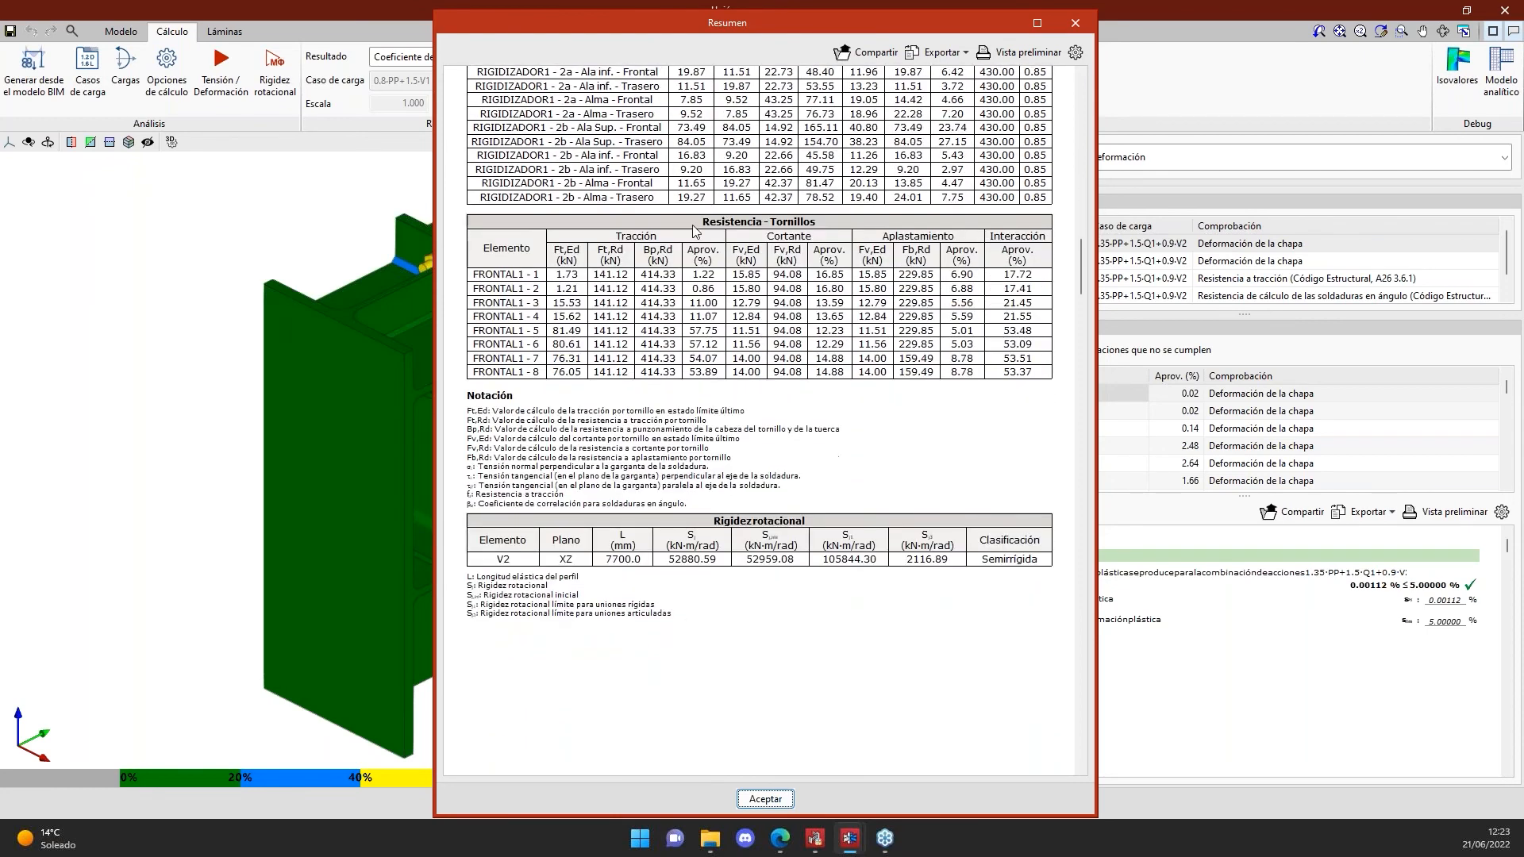
- Maximise the summary report and examine its strength checks and the rotational stiffness classification of V2
double_click(962, 7)
scroll(914, 516, down, 15)
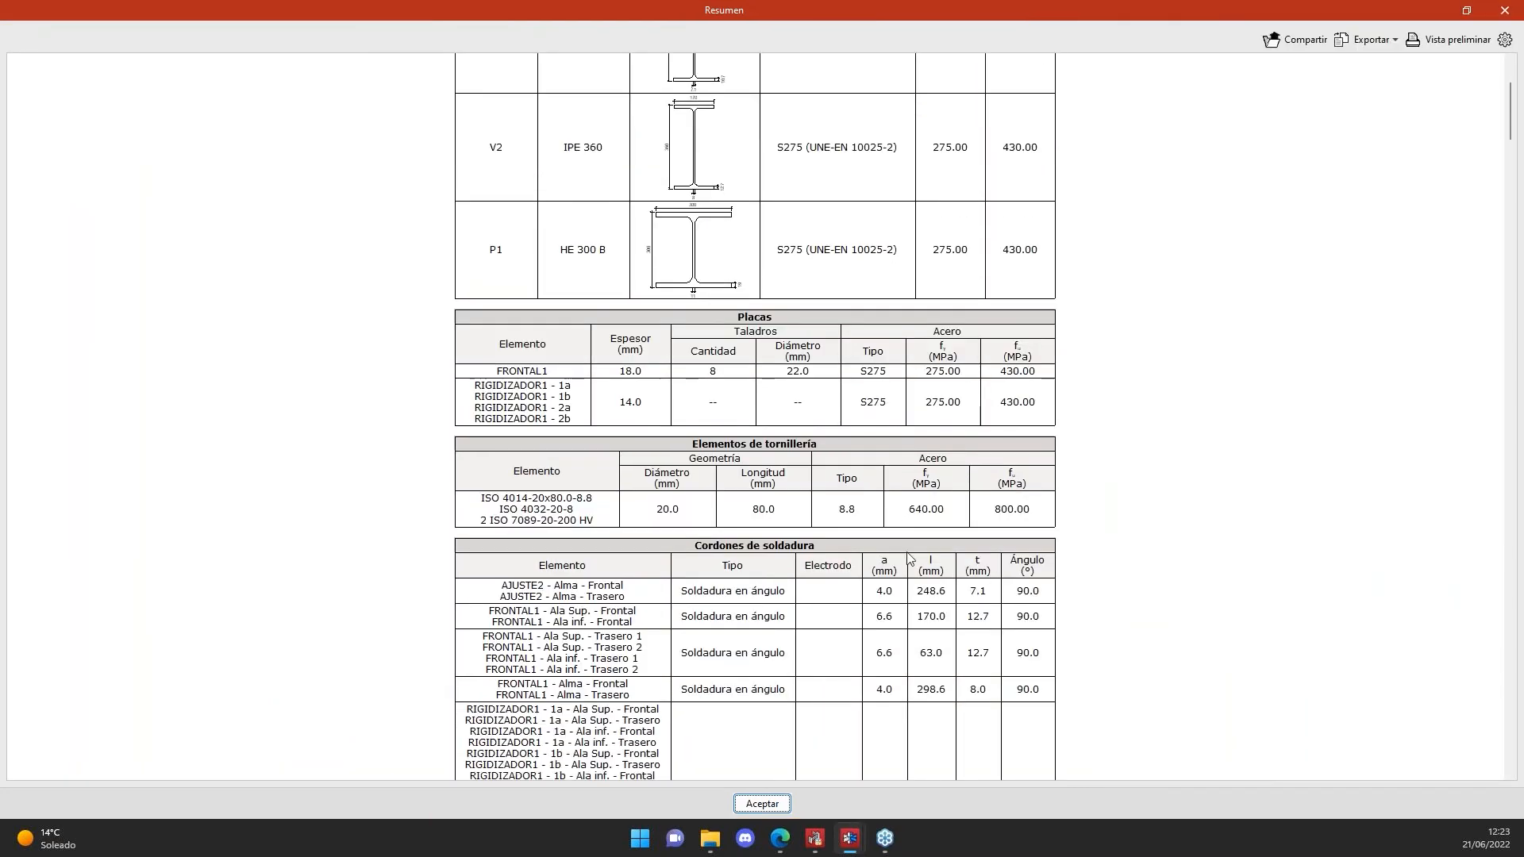
scroll(914, 516, down, 15)
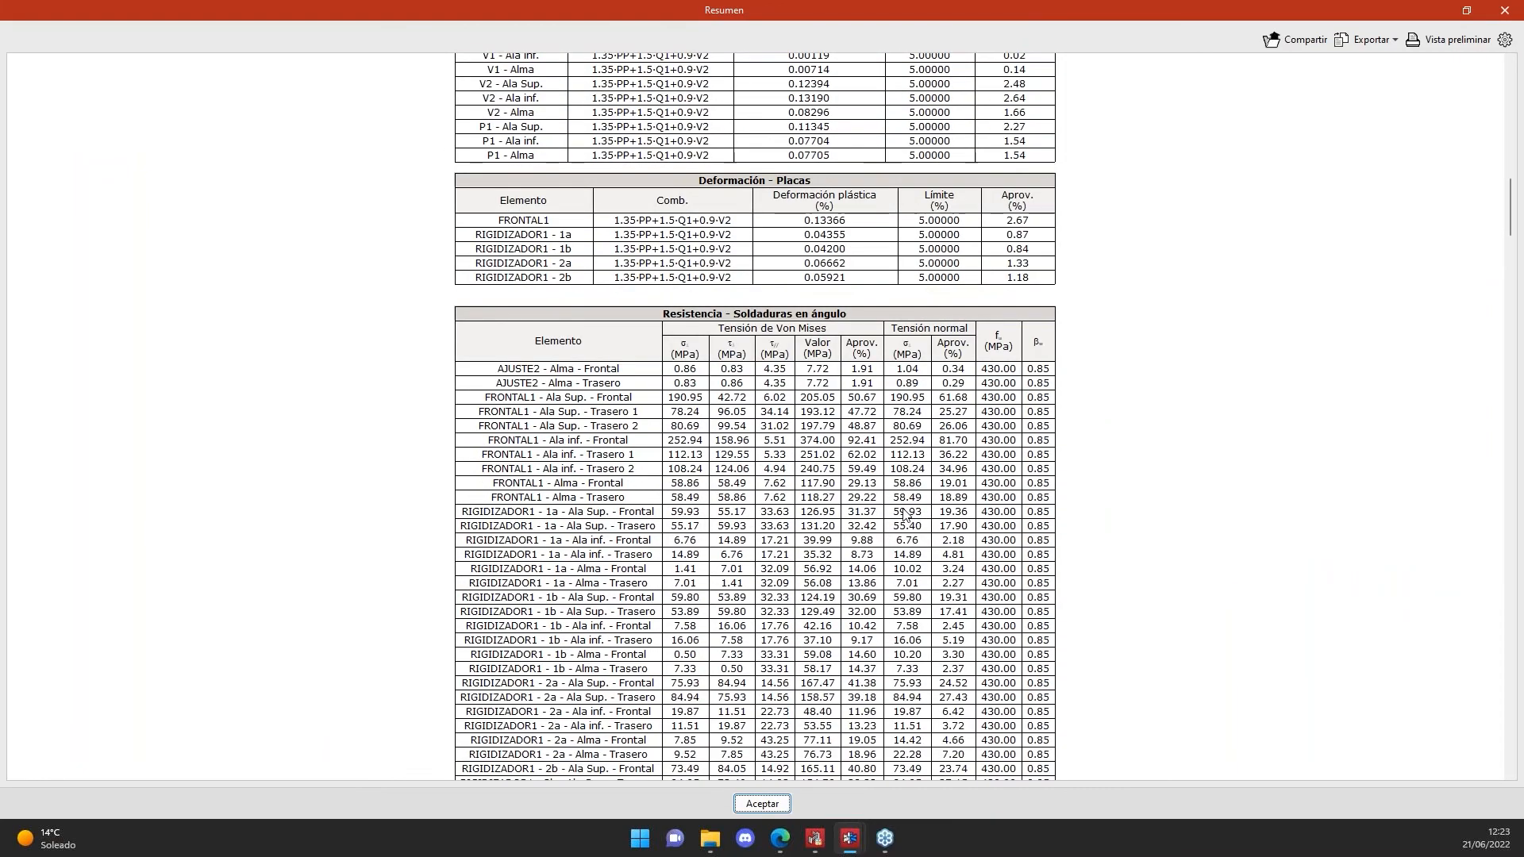
scroll(881, 571, down, 2)
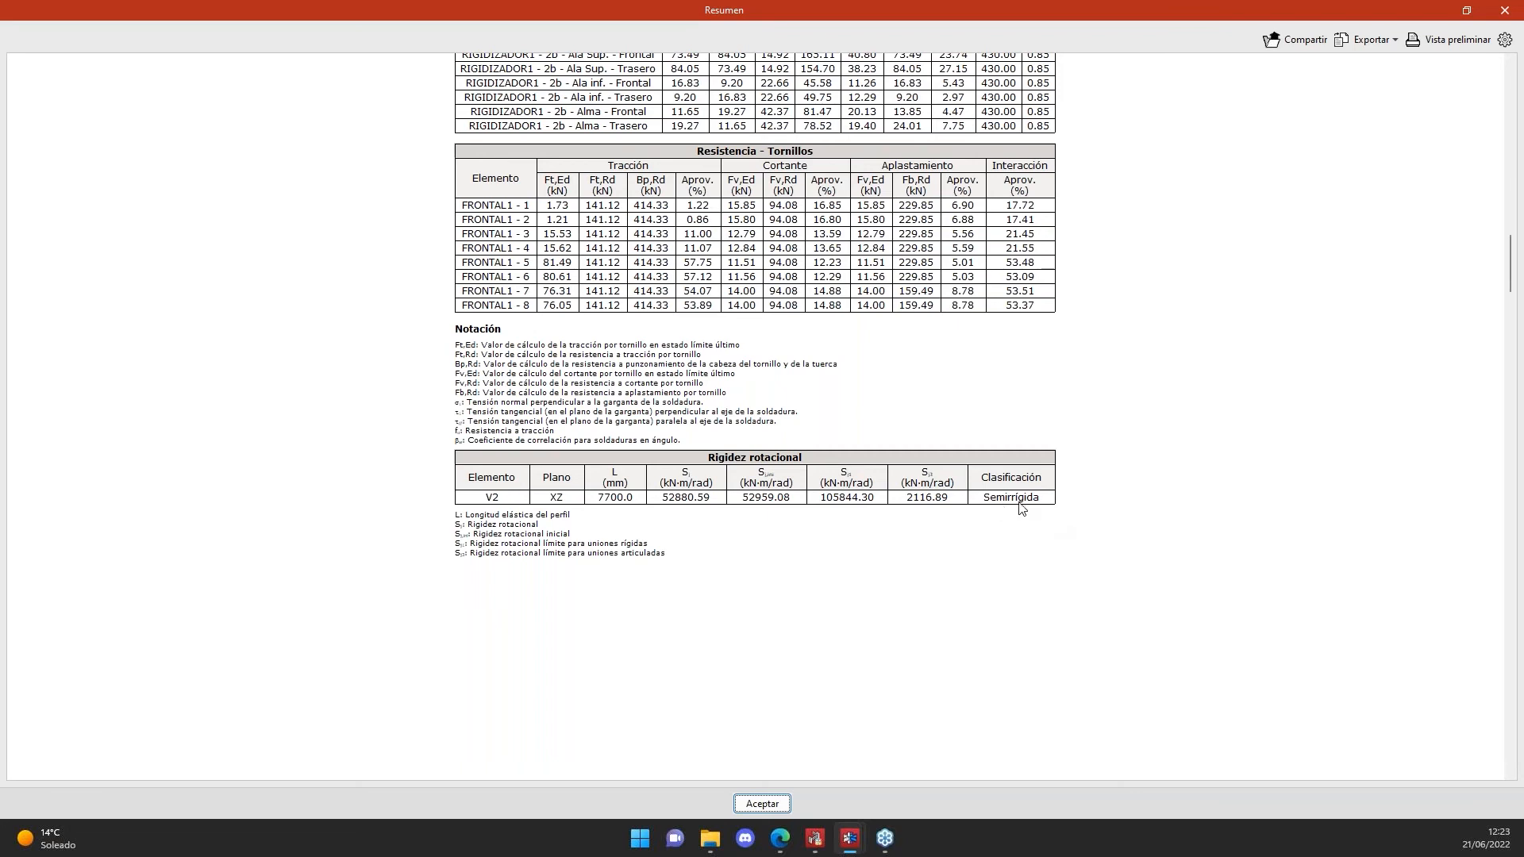
- Close the summary report and display the Rigidez rotacional analysis results of the joint
click(1506, 10)
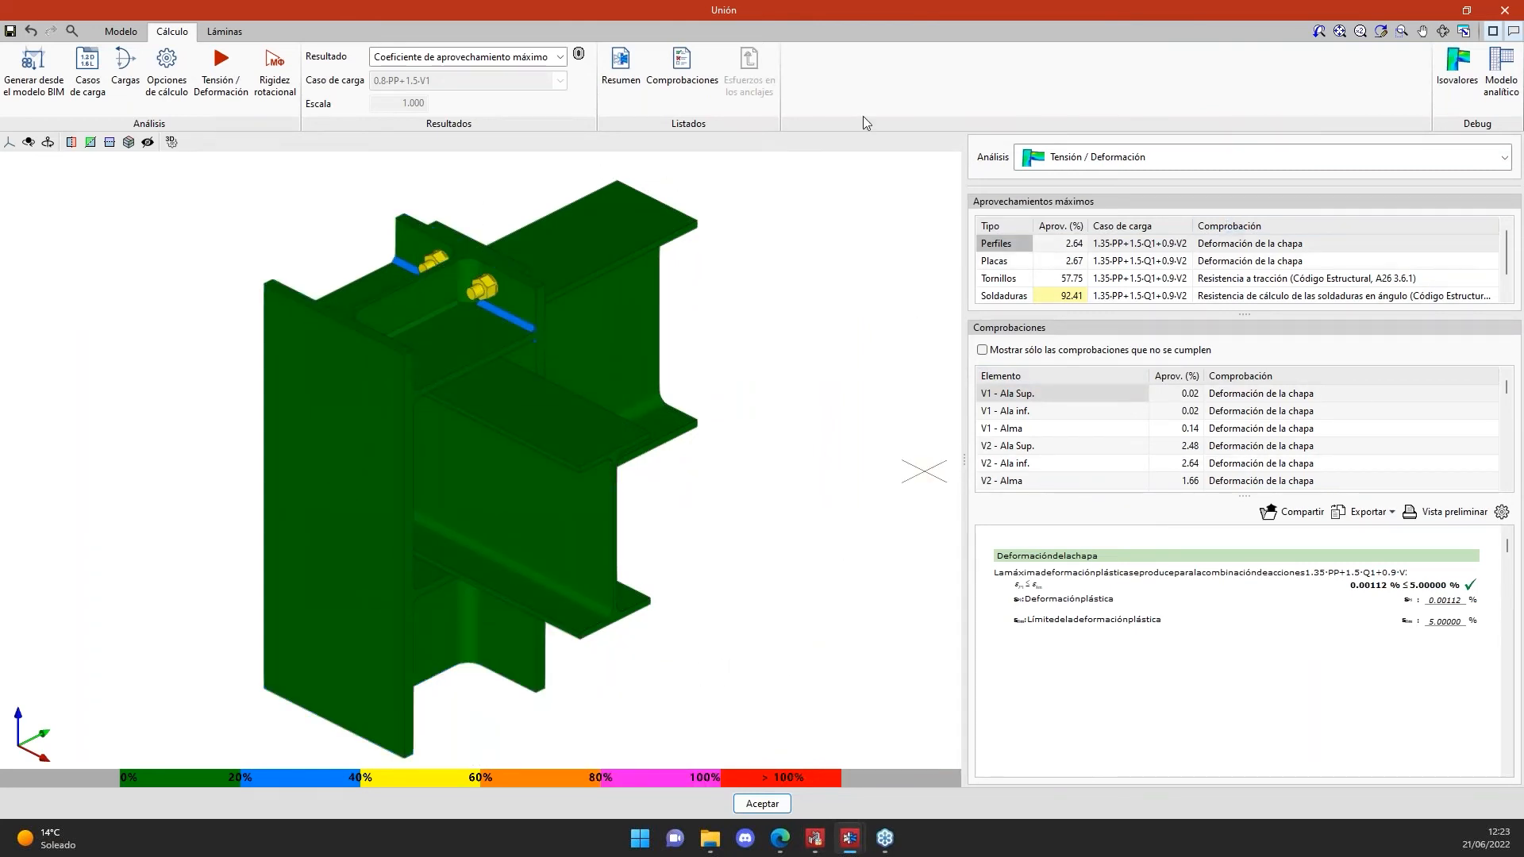
click(1096, 161)
click(1087, 204)
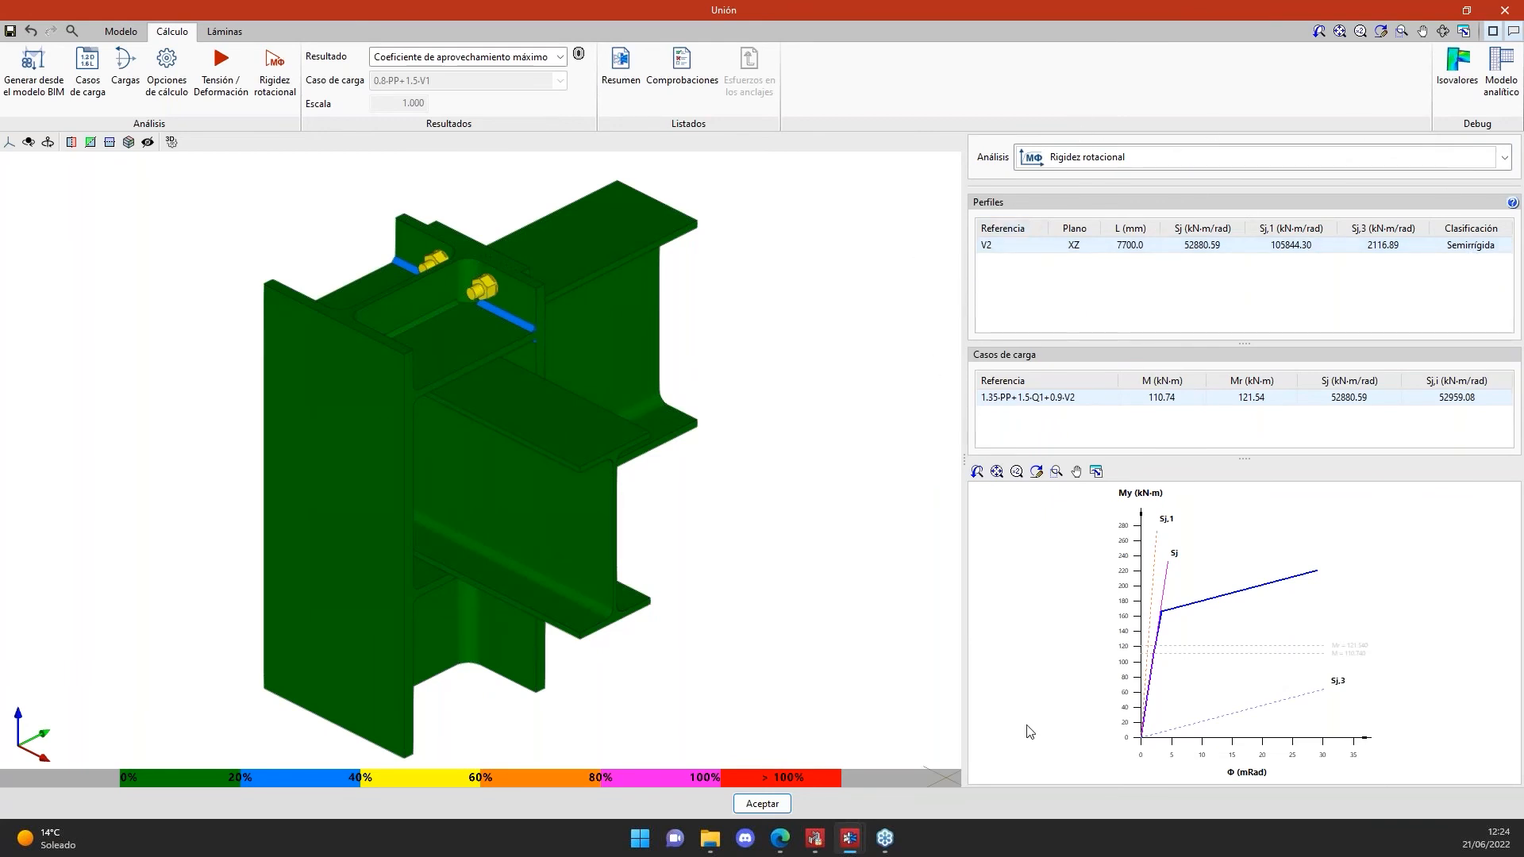
- Switch to the webinar presentation in the browser and show slide 5 comparing test and CYPE Connect initial stiffness values
mouse_move(850, 839)
mouse_move(777, 846)
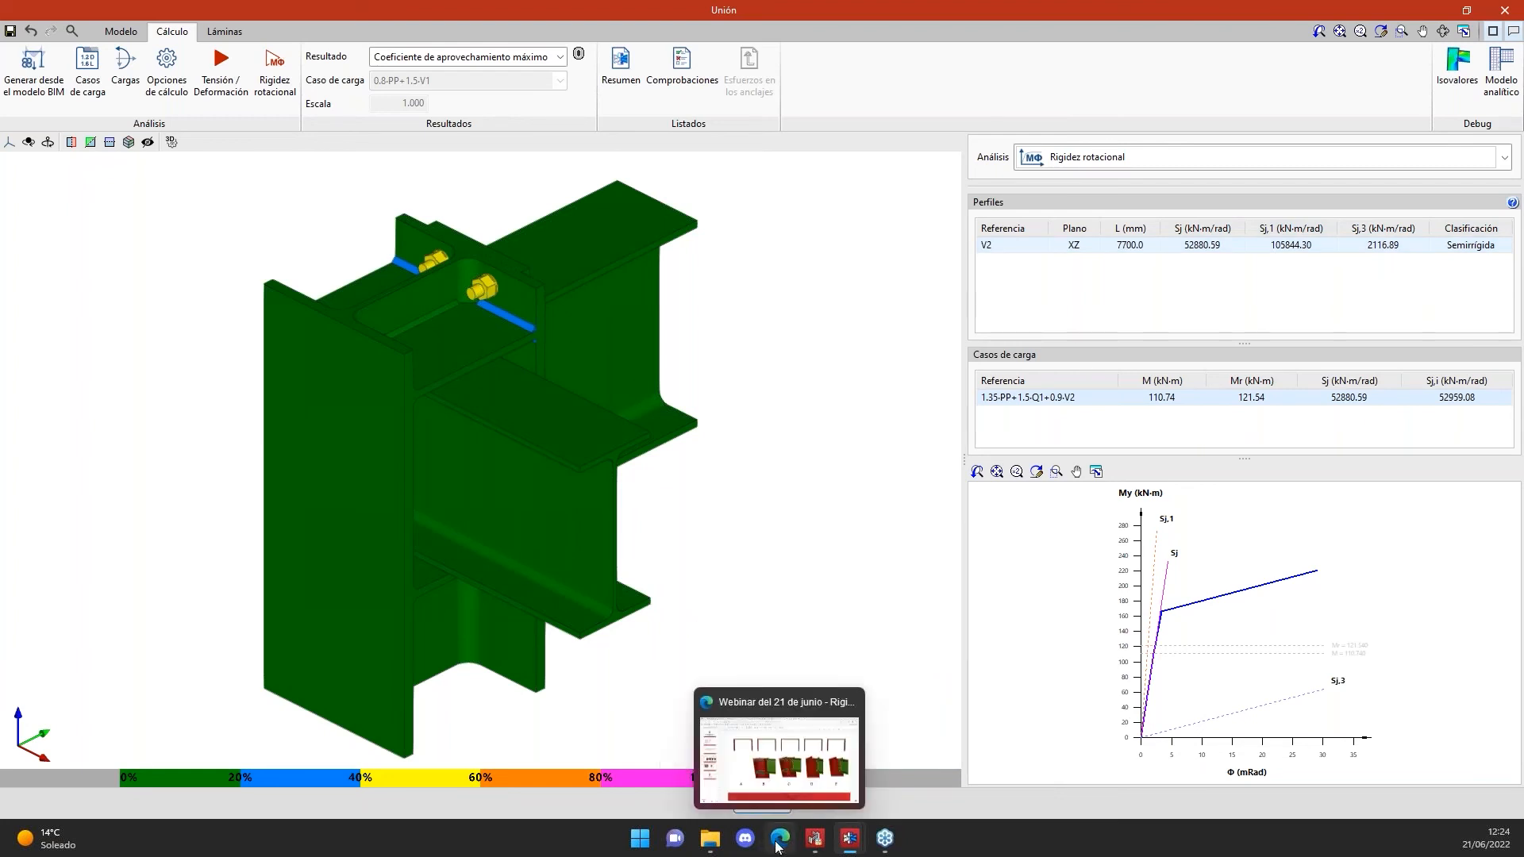
click(778, 754)
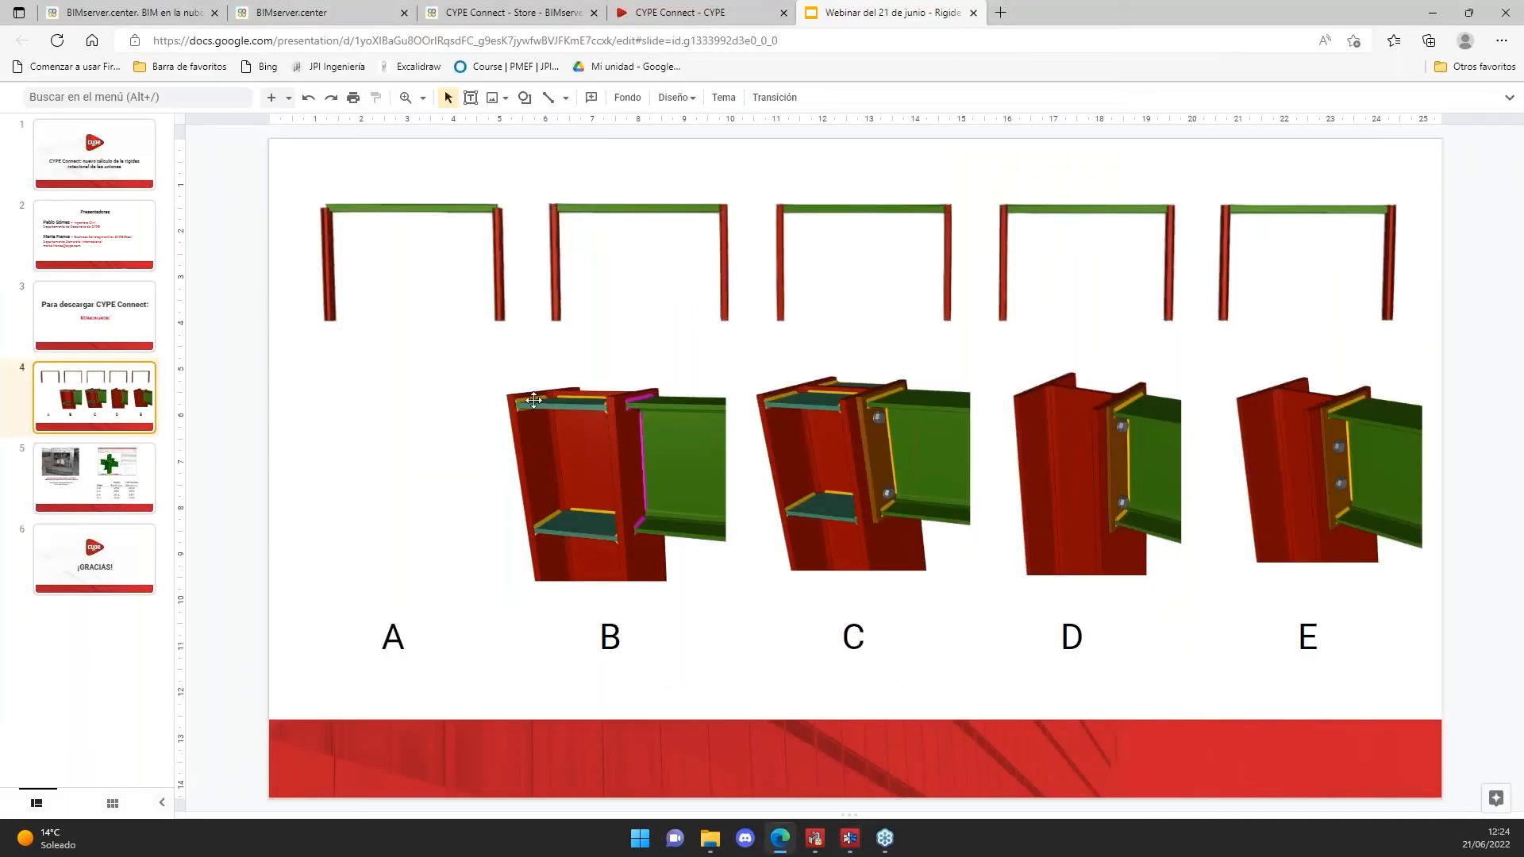
click(131, 485)
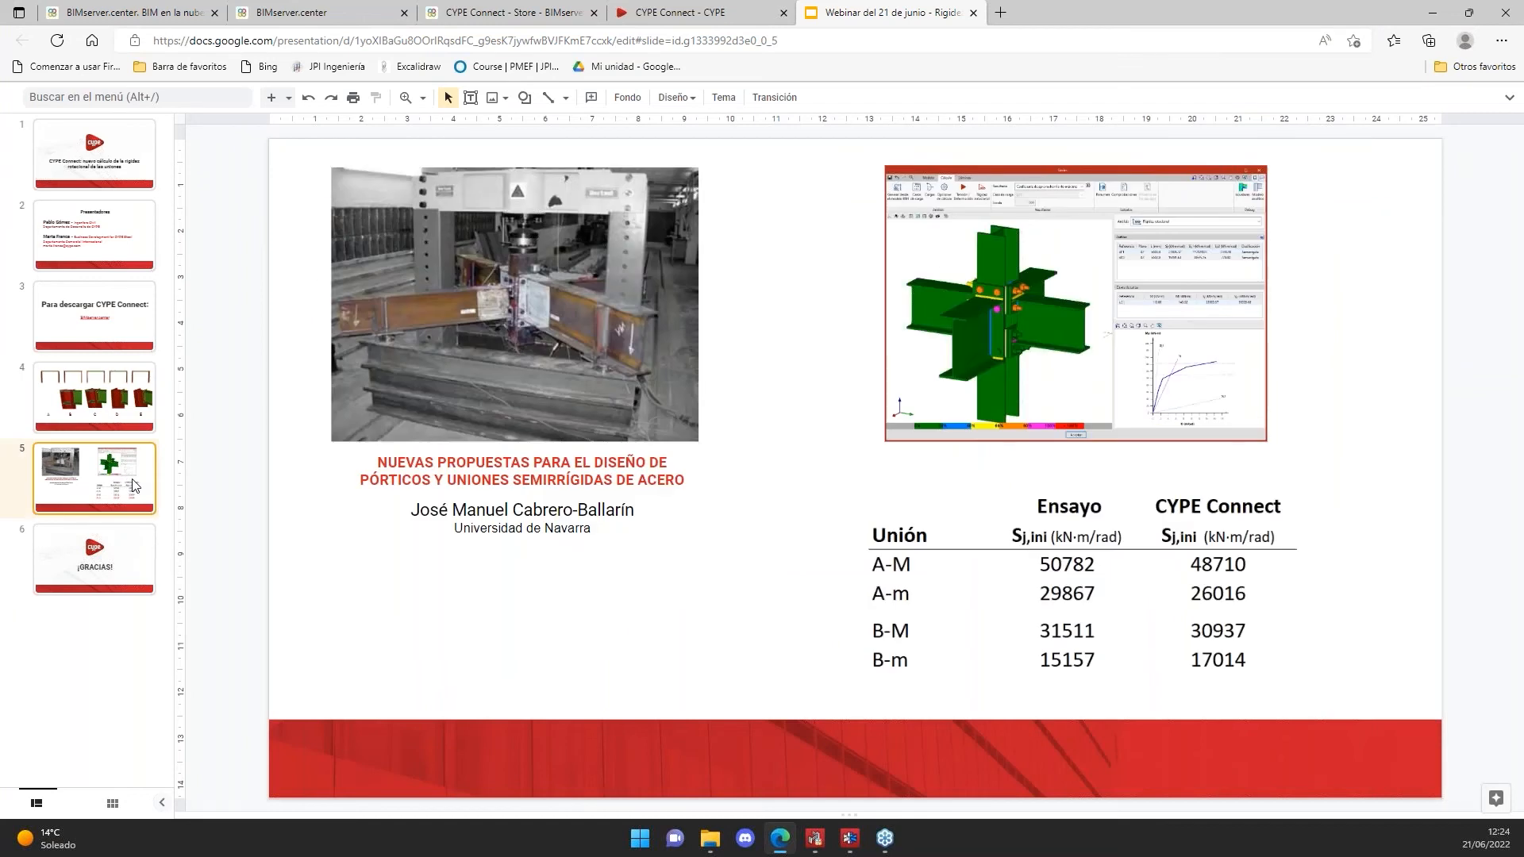